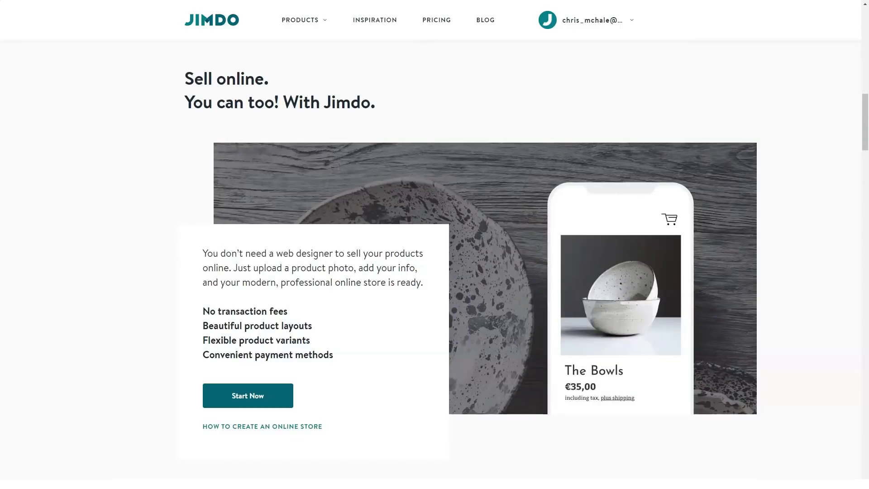
Examine the Jimdo homepage sections on selling online, designing a logo and empowering small businesses.
scroll(471, 240, "down", 3)
scroll(471, 240, "down", 3)
scroll(470, 240, "down", 3)
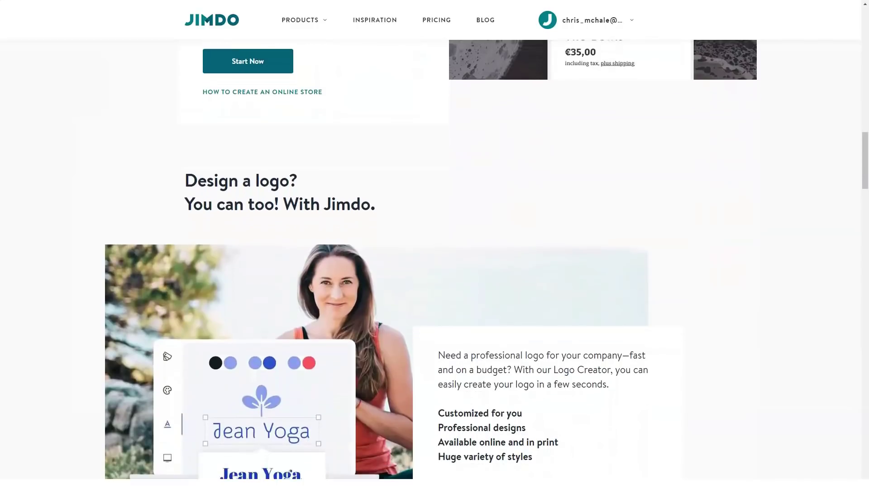
scroll(471, 240, "down", 3)
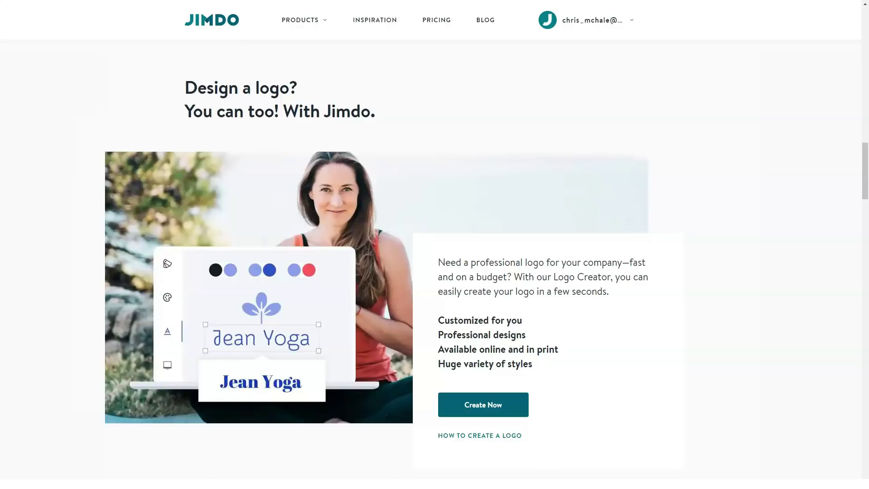
scroll(377, 253, "down", 3)
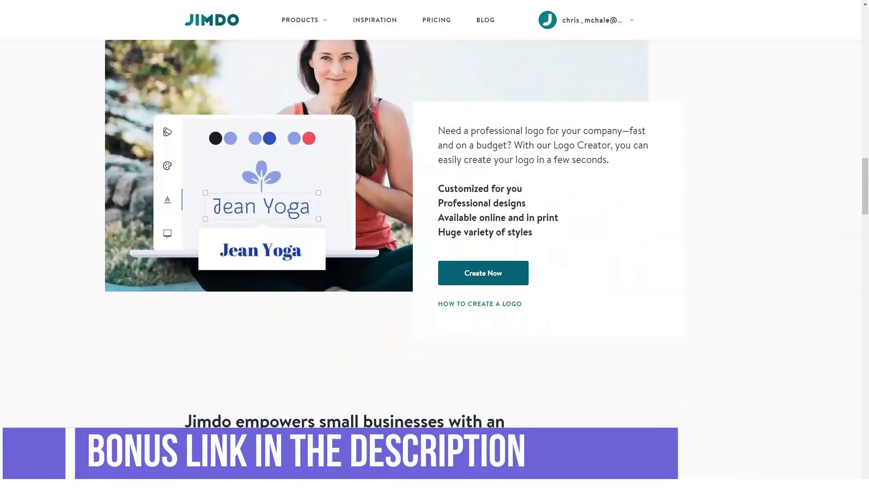
scroll(377, 253, "down", 5)
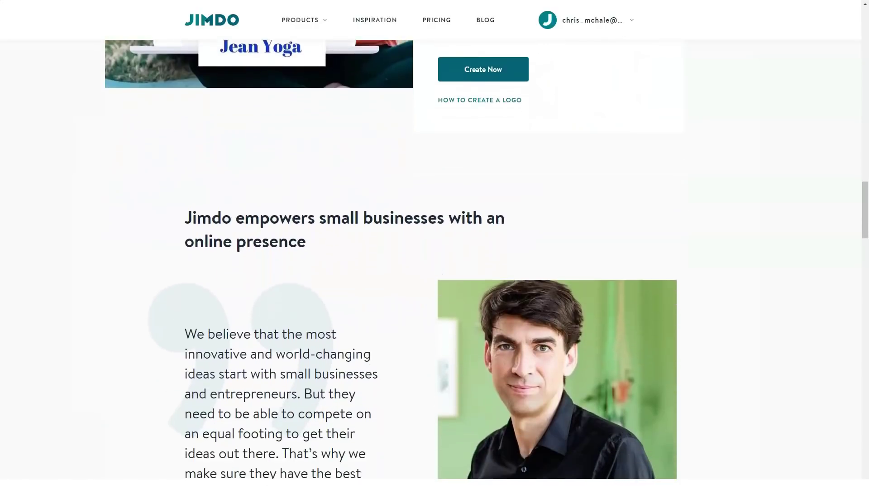
scroll(376, 253, "down", 3)
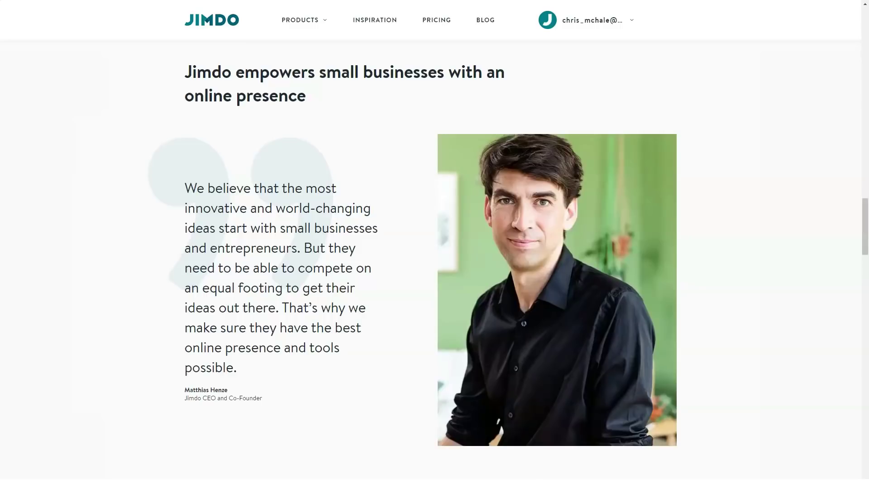
scroll(413, 251, "down", 2)
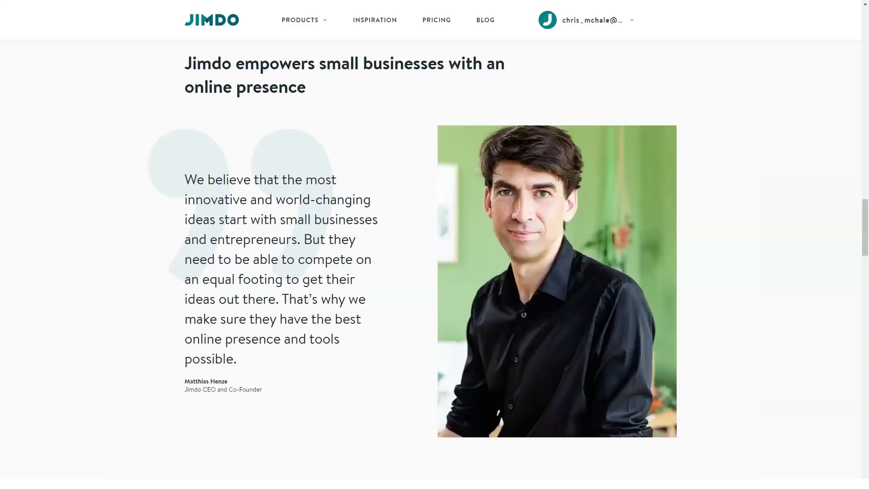
scroll(413, 251, "down", 3)
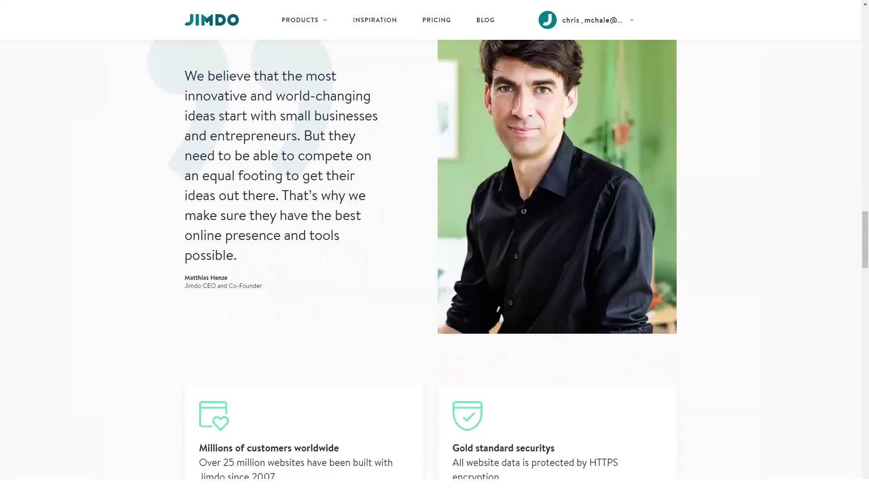
scroll(412, 252, "down", 4)
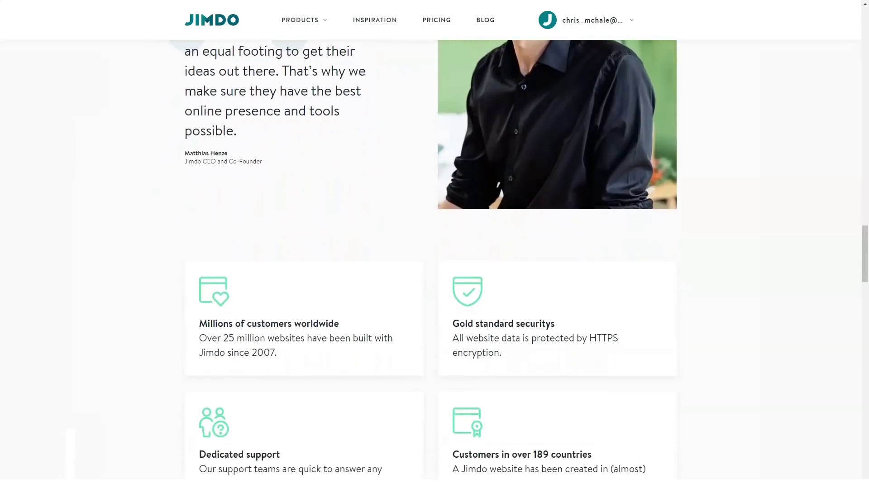
Review the homepage's customer, security and support highlights and the business tips articles.
scroll(413, 252, "down", 1)
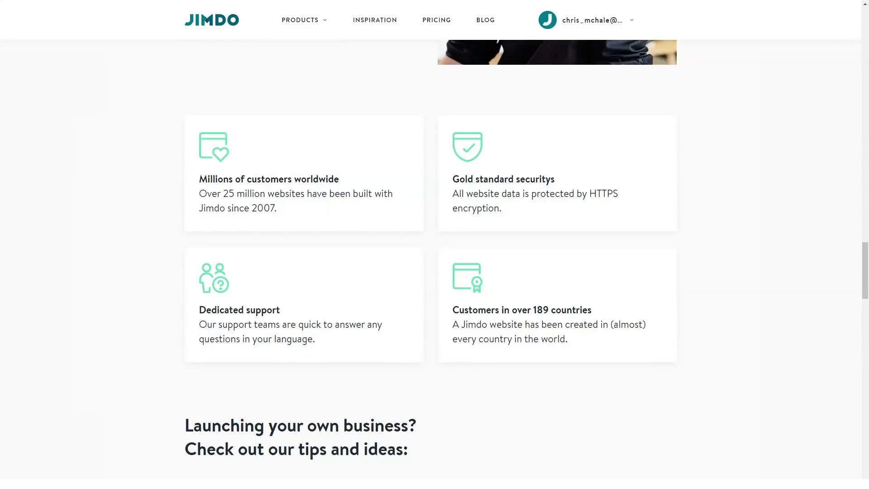
scroll(431, 247, "down", 3)
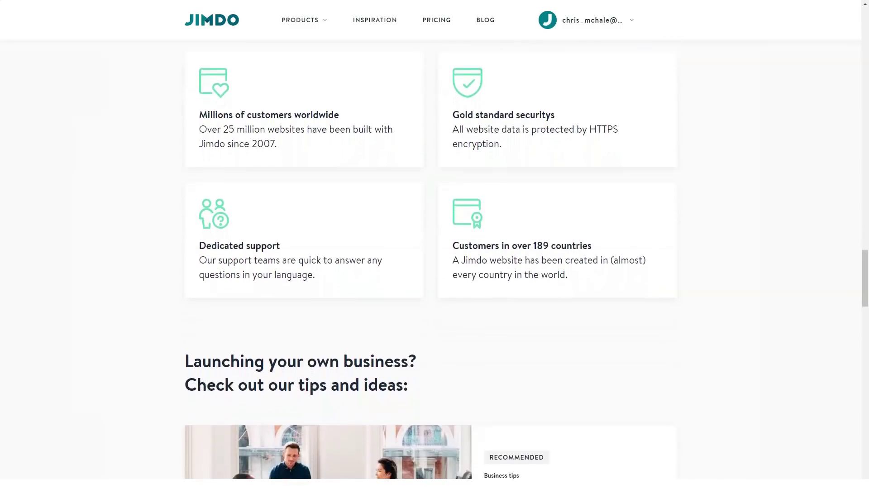
scroll(431, 248, "down", 3)
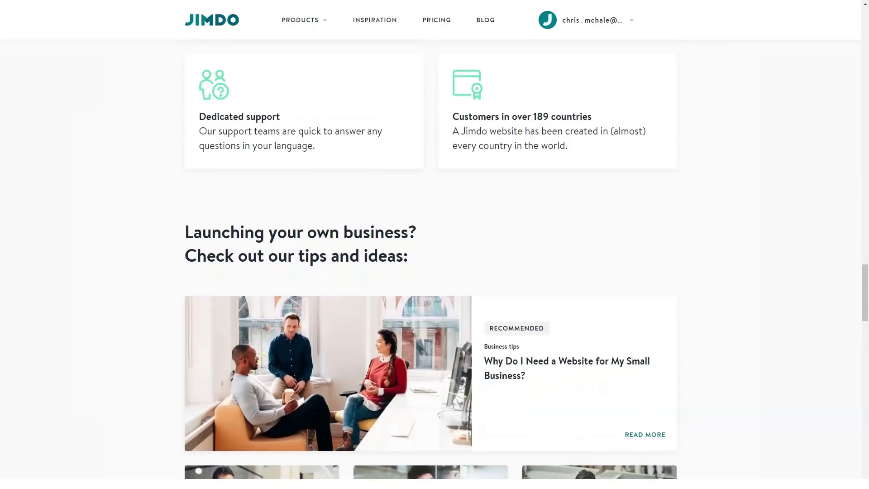
scroll(431, 247, "down", 3)
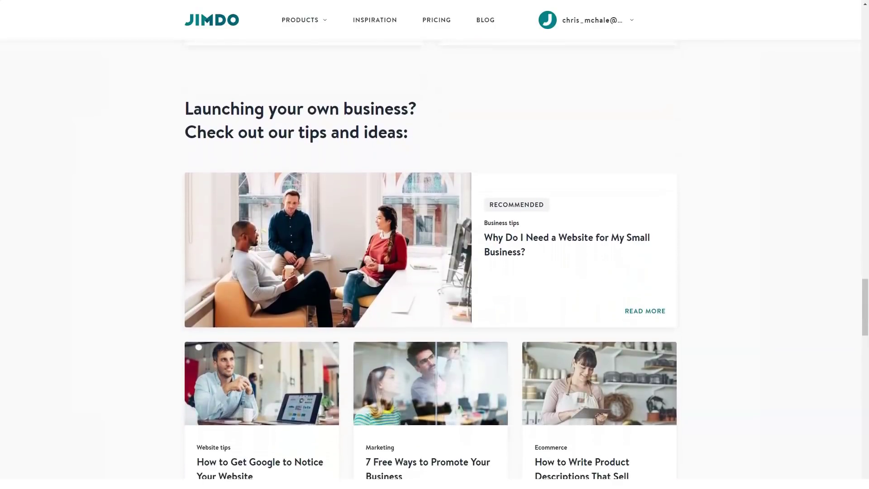
scroll(431, 248, "down", 1)
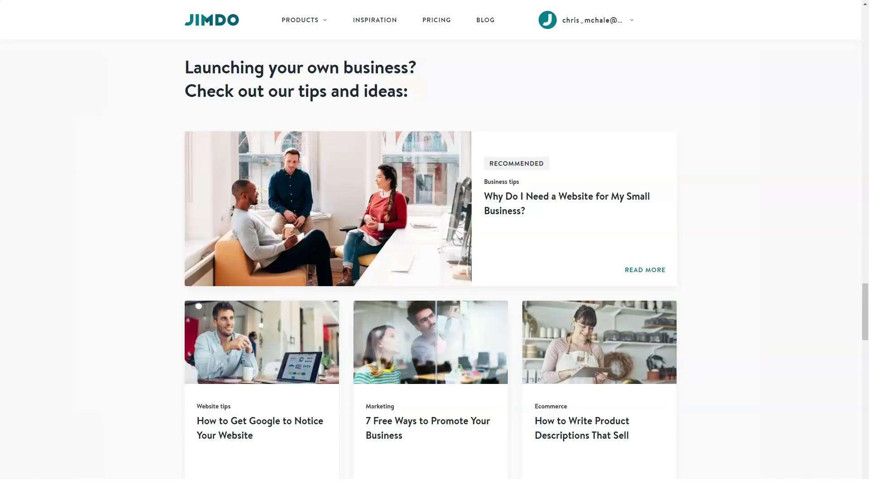
scroll(431, 258, "down", 1)
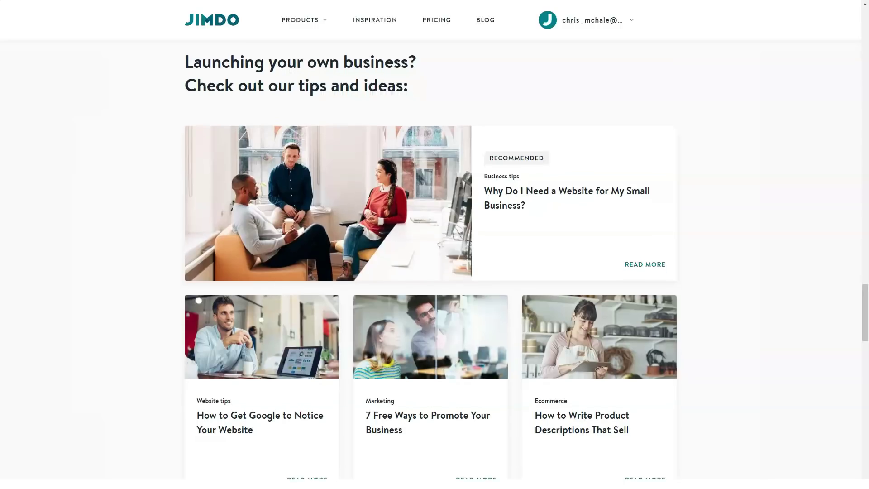
scroll(431, 258, "down", 4)
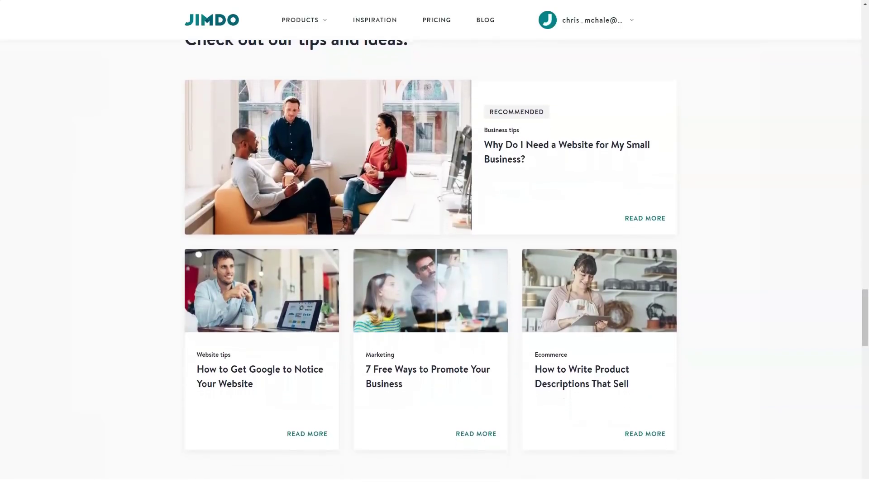
scroll(431, 259, "down", 5)
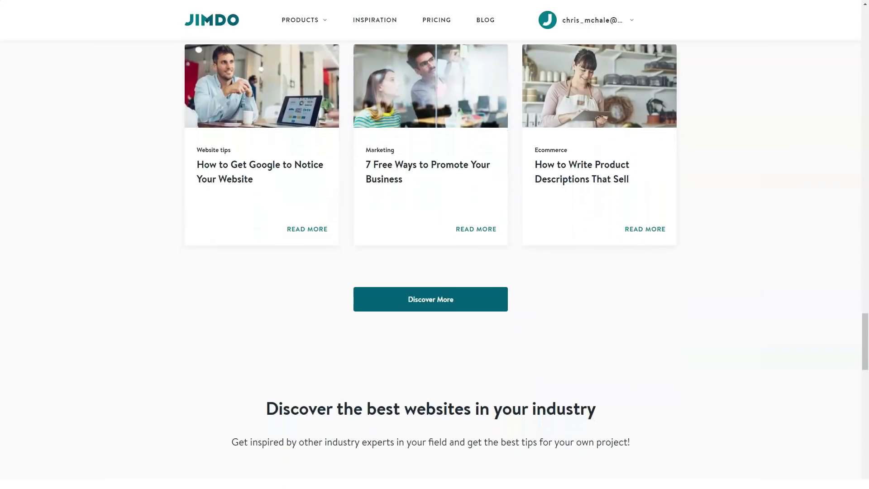
Examine the example websites by industry and the list of website categories at the end of the homepage.
scroll(431, 258, "down", 3)
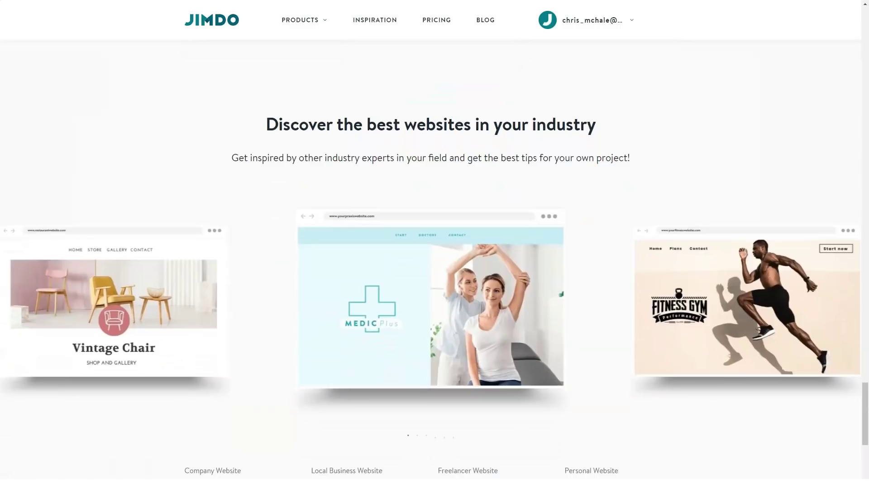
key("ctrl+plus")
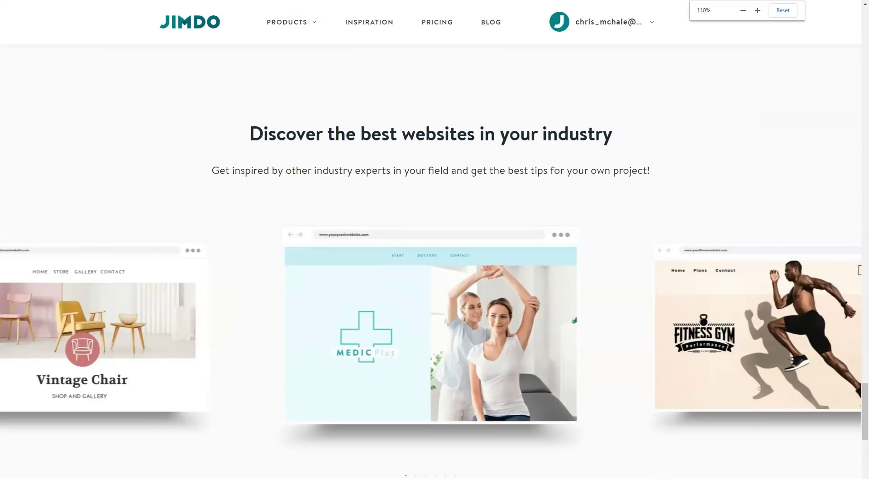
key("ctrl+minus")
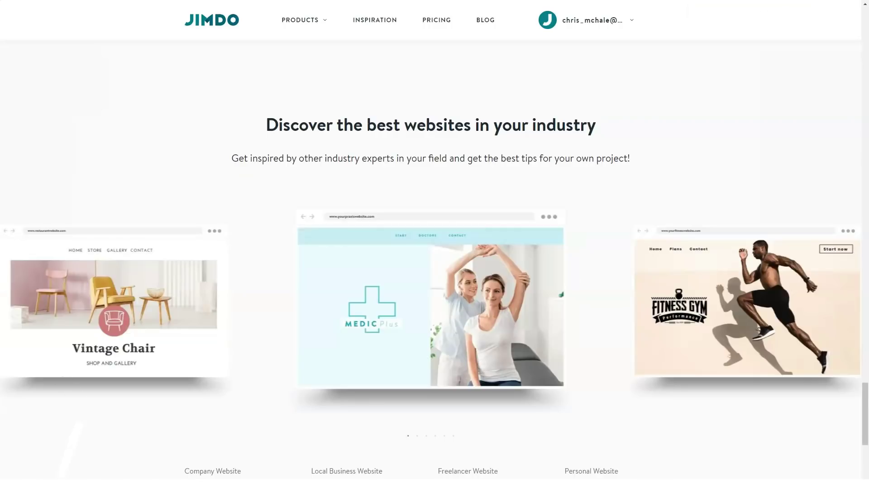
scroll(431, 272, "down", 2)
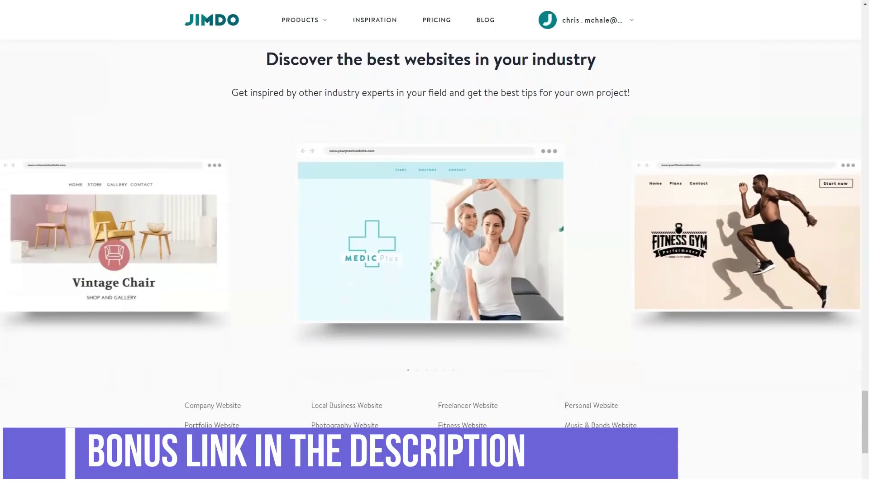
scroll(431, 294, "down", 2)
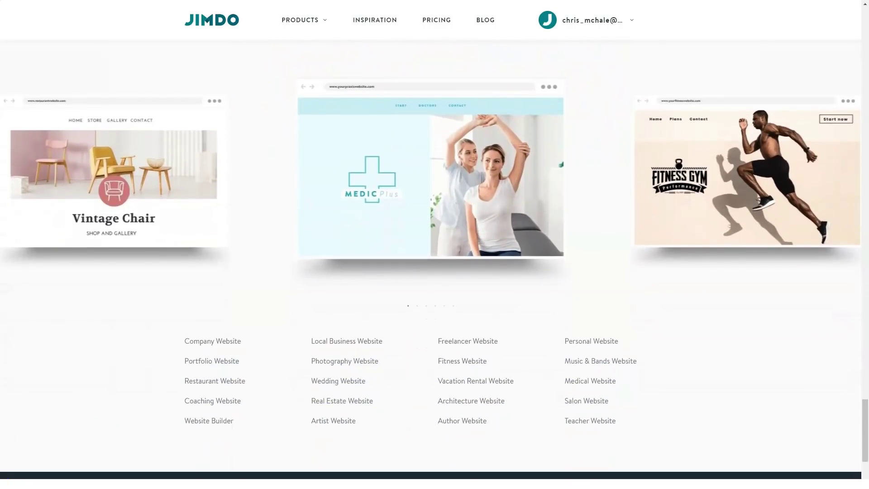
Open the website product page and read the "Professional websites for beginners" introduction and "Get your site online in minutes".
mouse_move(304, 20)
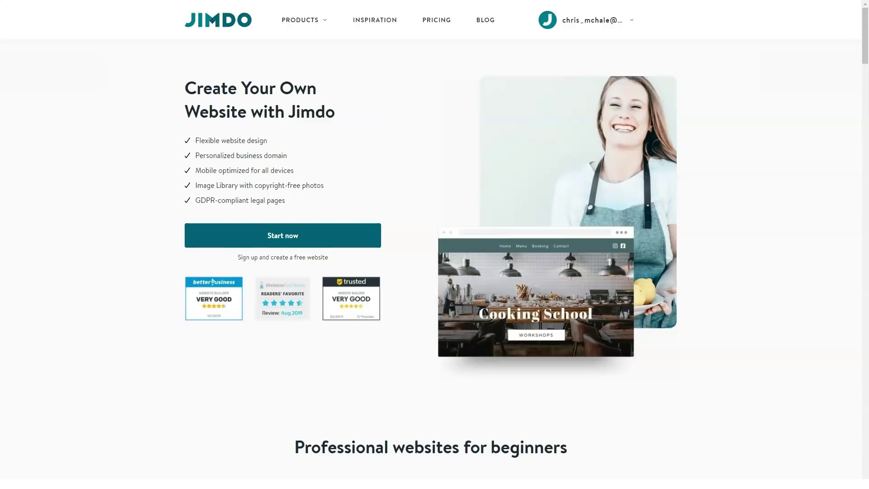
scroll(430, 258, "down", 3)
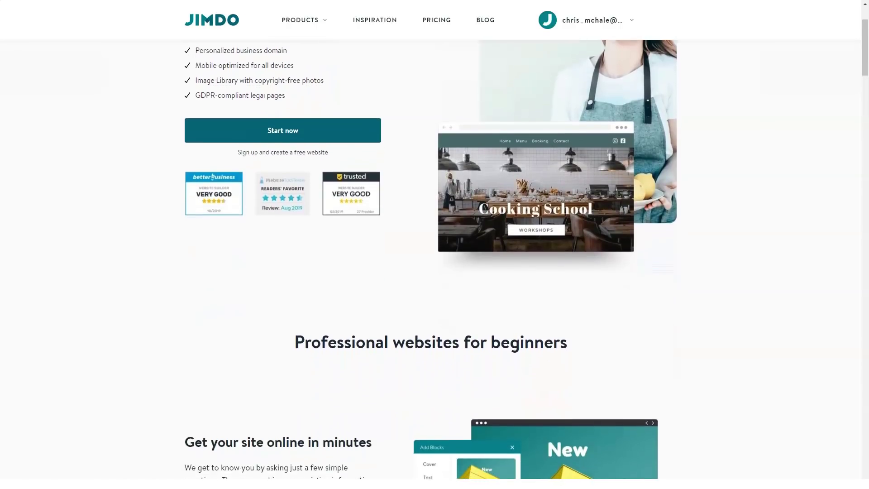
scroll(430, 258, "down", 3)
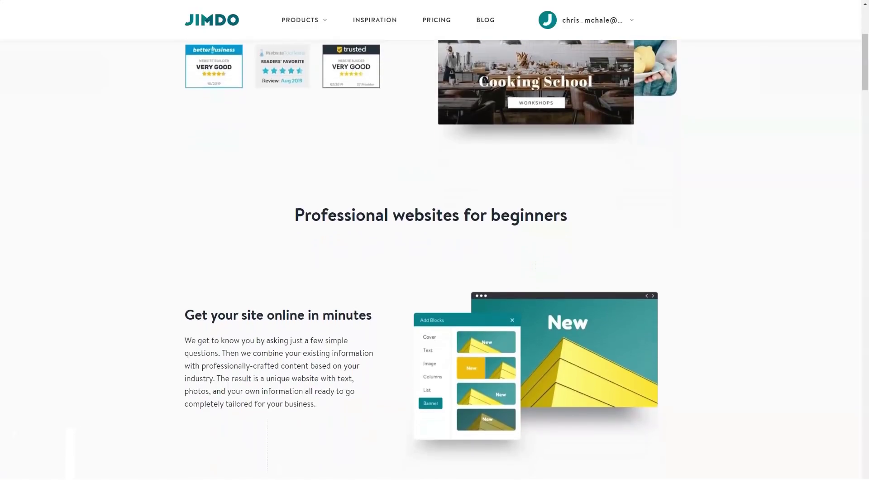
scroll(430, 258, "down", 2)
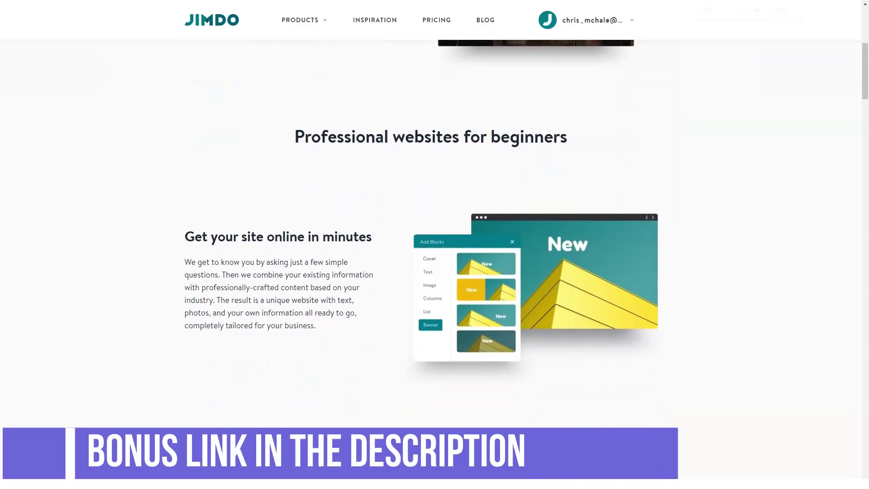
key("ctrl+plus")
key("ctrl+plus")
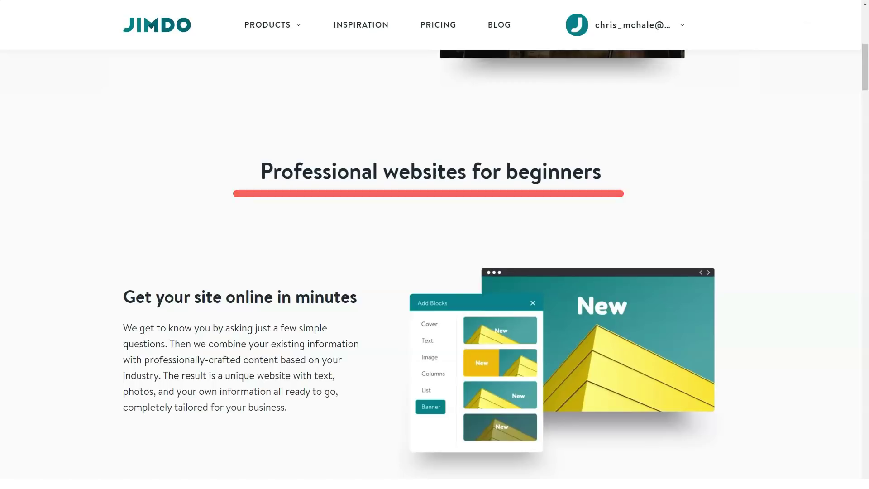
key("ctrl+minus")
key("ctrl+minus")
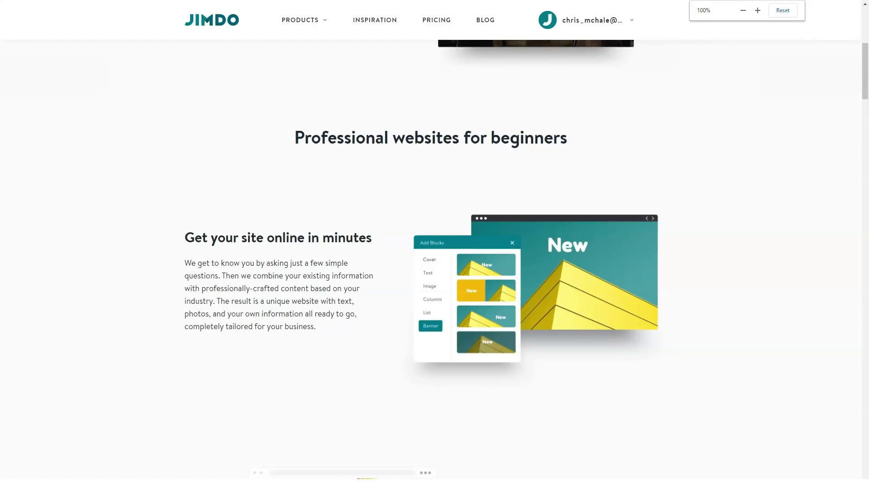
Read the website product page's sections on professional and modern design and on boosting the Google ranking.
scroll(421, 258, "down", 2)
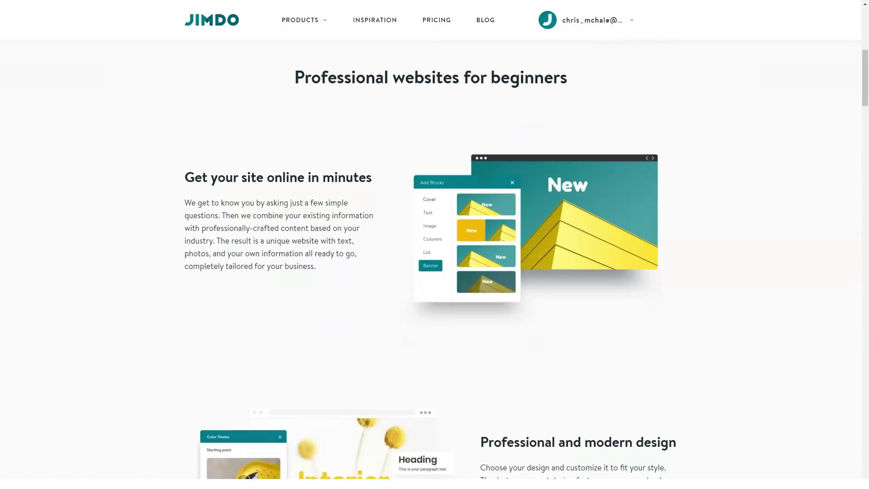
scroll(421, 258, "down", 3)
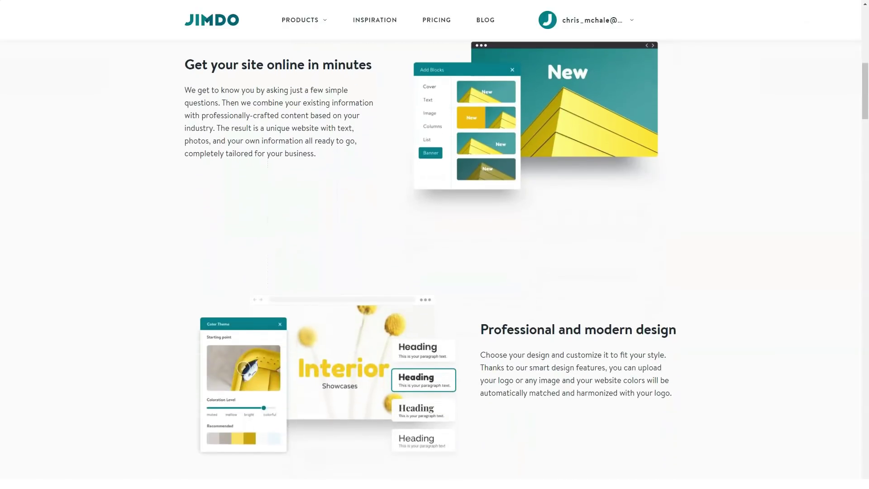
scroll(421, 258, "down", 2)
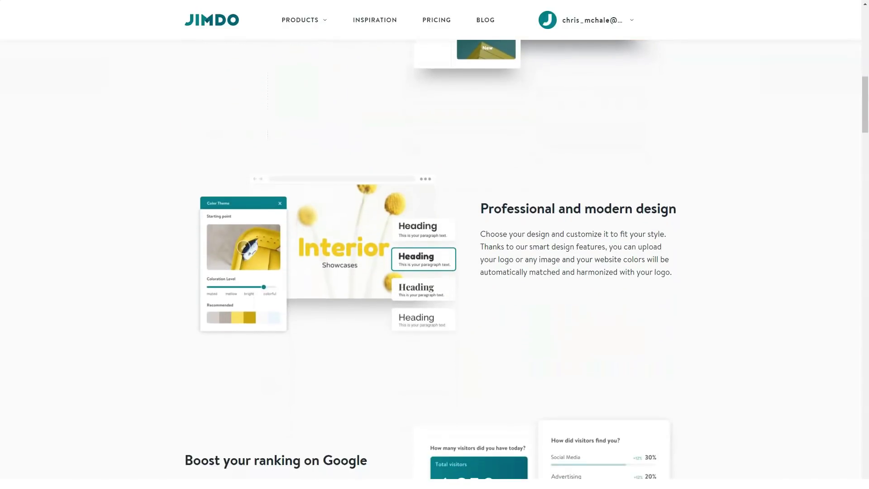
key("ctrl+plus")
key("ctrl+plus")
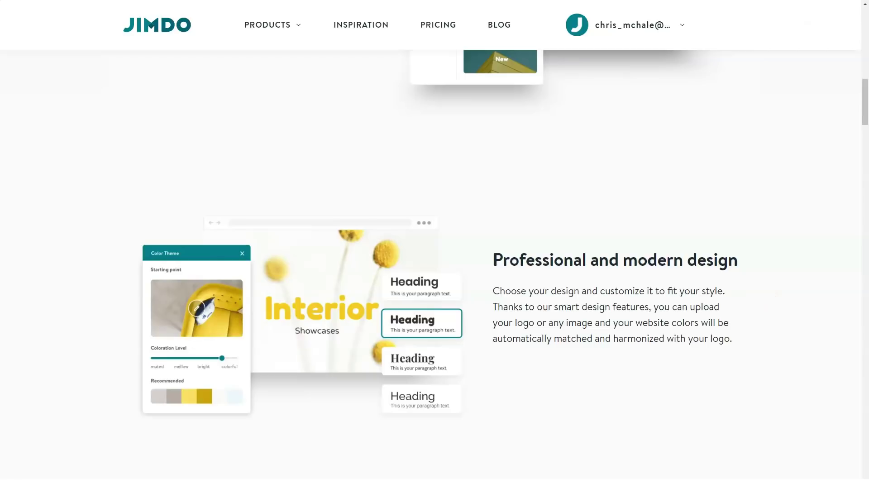
key("ctrl+minus")
key("ctrl+minus")
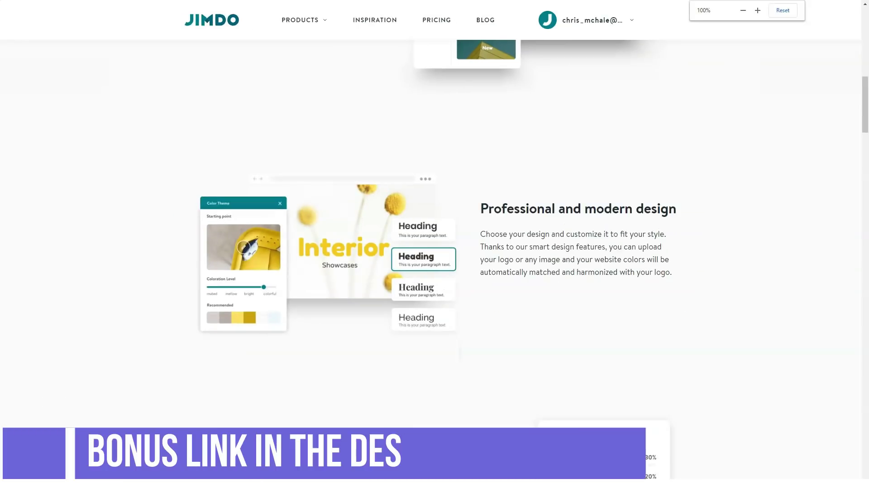
scroll(438, 233, "down", 2)
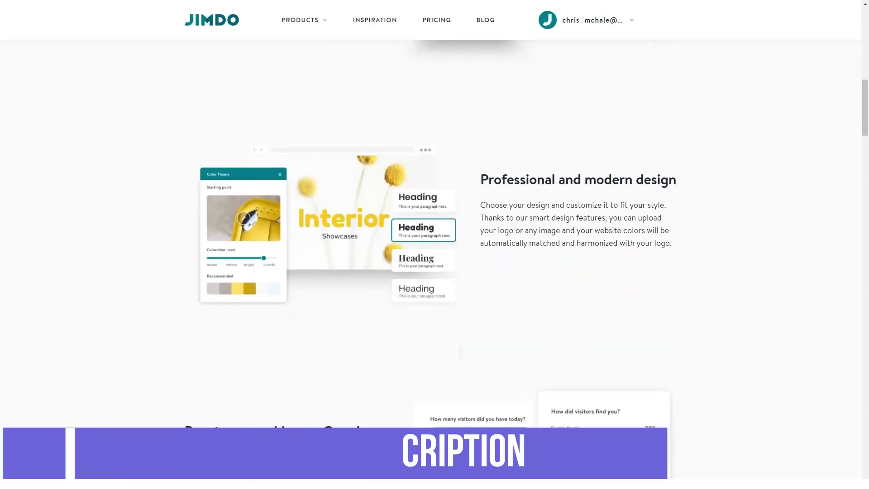
scroll(437, 233, "down", 3)
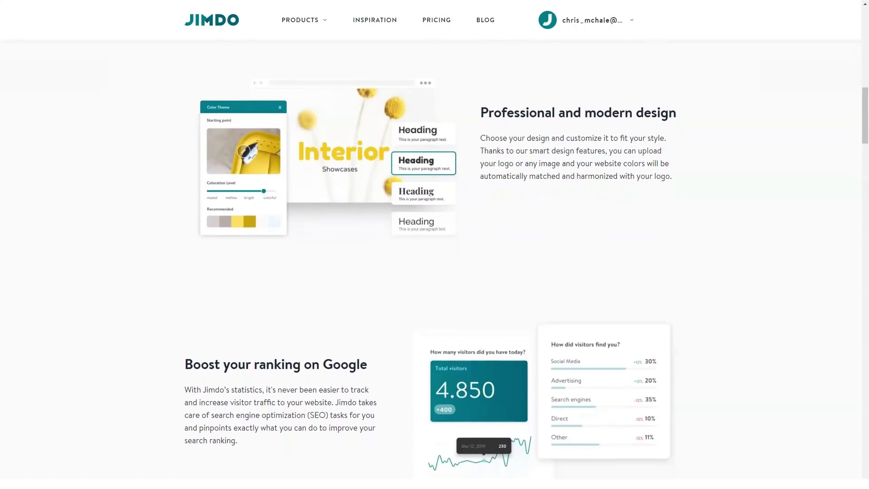
scroll(437, 234, "down", 3)
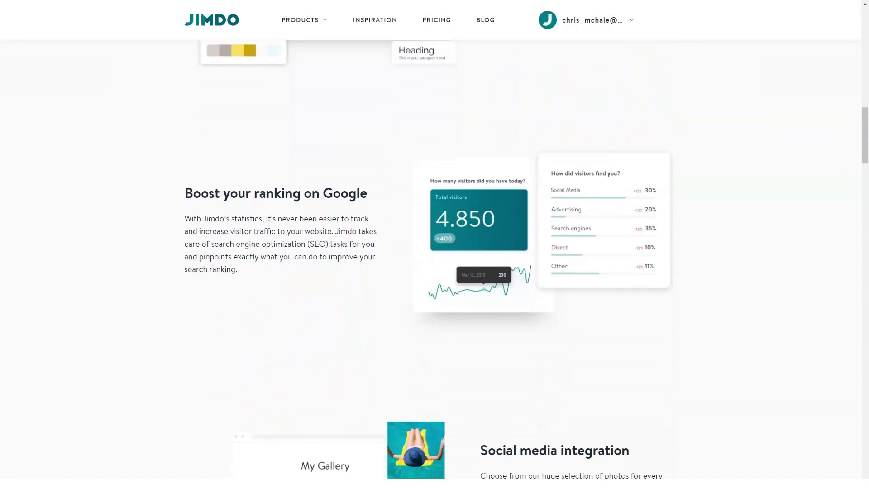
Read the "Boost your ranking on Google" section at an enlarged page size and restore the normal size.
key("ctrl+plus")
key("ctrl+plus")
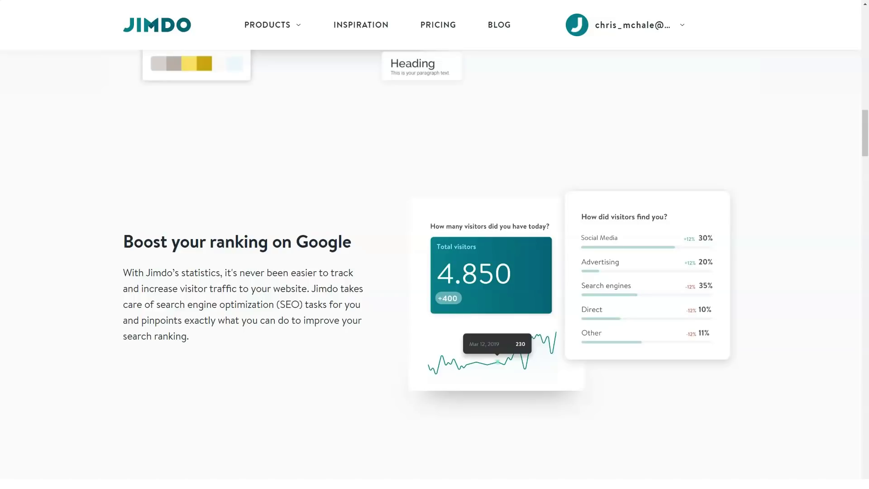
key("ctrl+minus")
key("ctrl+minus")
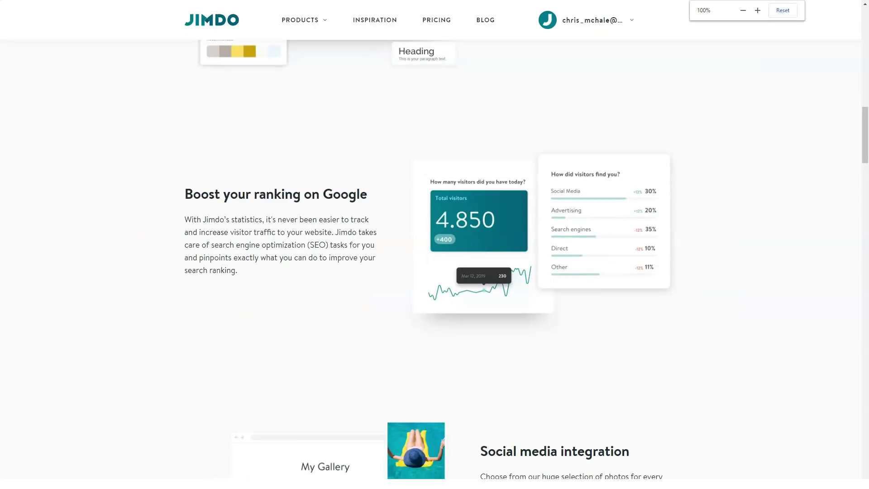
Read the "Social media integration" section on the website product page up close.
scroll(435, 258, "down", 4)
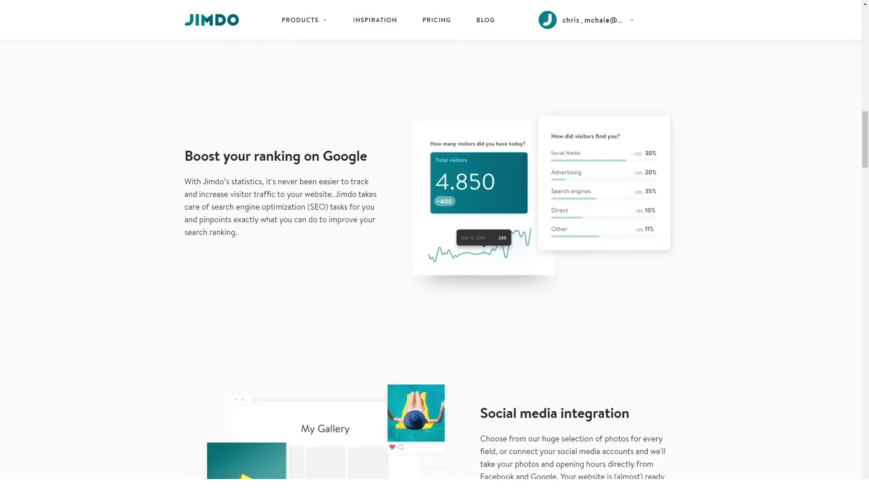
scroll(434, 258, "down", 3)
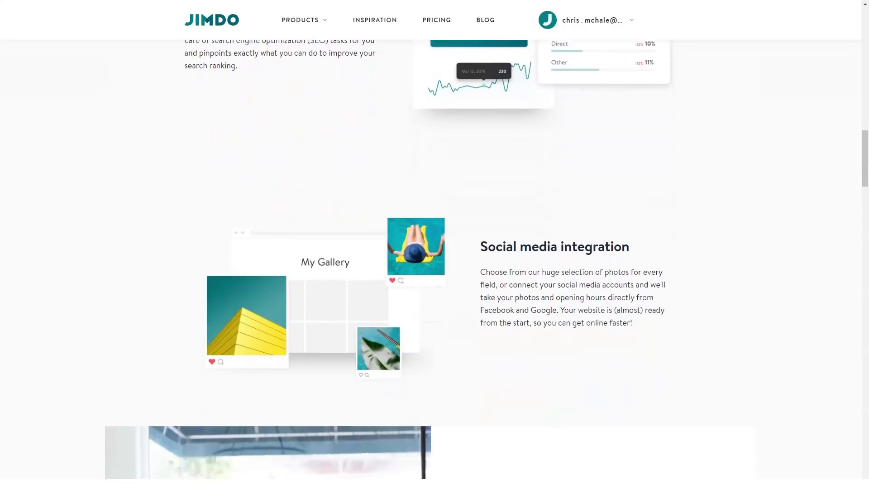
key("ctrl+plus")
key("ctrl+plus")
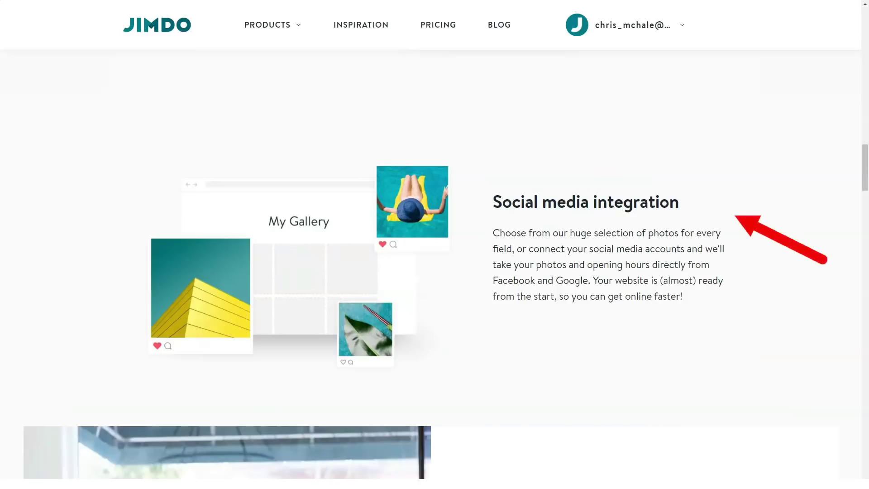
key("ctrl+0")
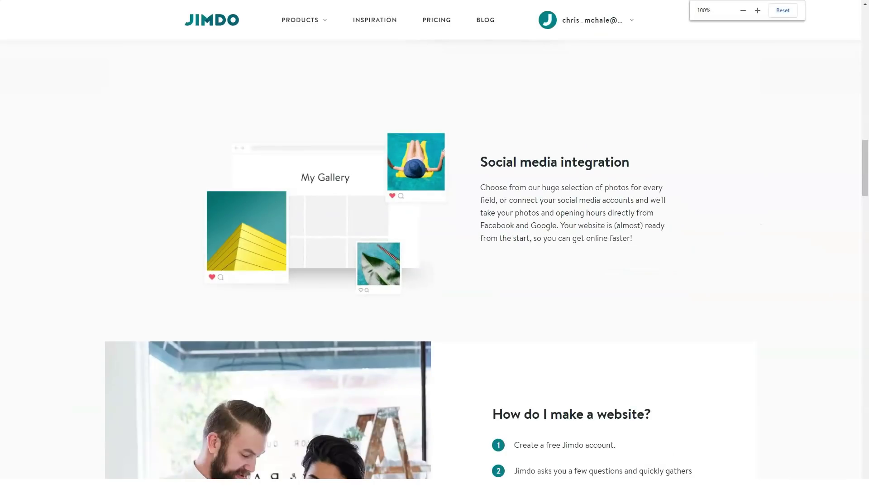
Review the four steps listed under "How do I make a website?".
scroll(434, 258, "down", 3)
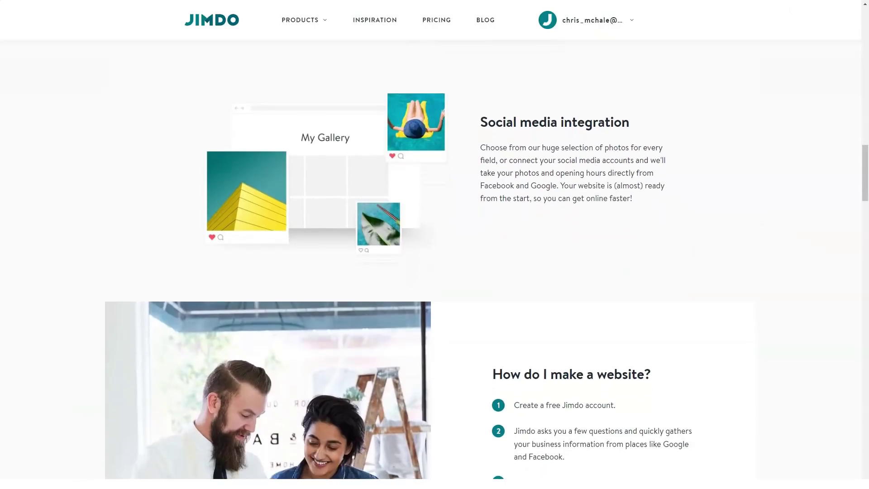
scroll(435, 258, "down", 3)
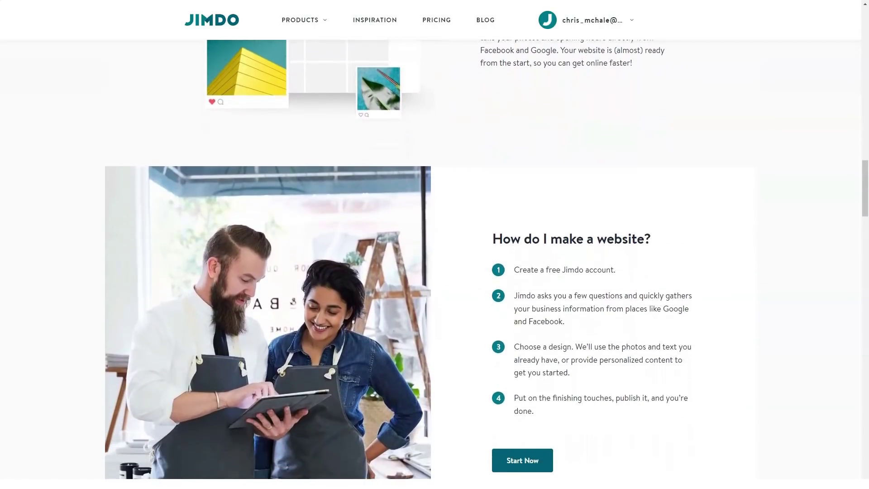
scroll(434, 258, "down", 1)
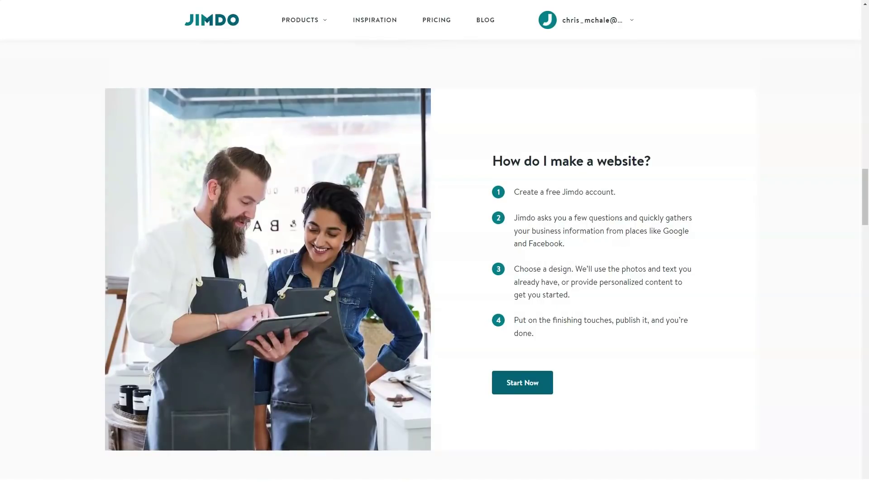
scroll(435, 258, "down", 3)
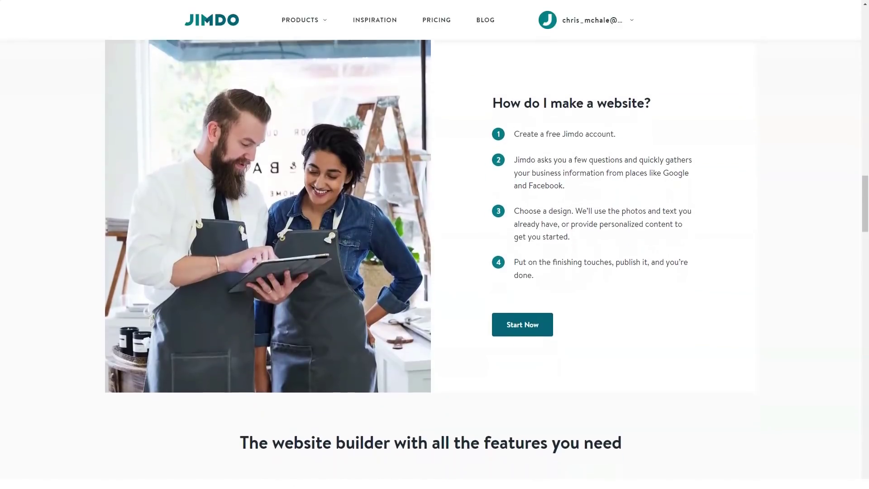
Examine the feature cards under "The website builder with all the features you need".
scroll(435, 258, "down", 4)
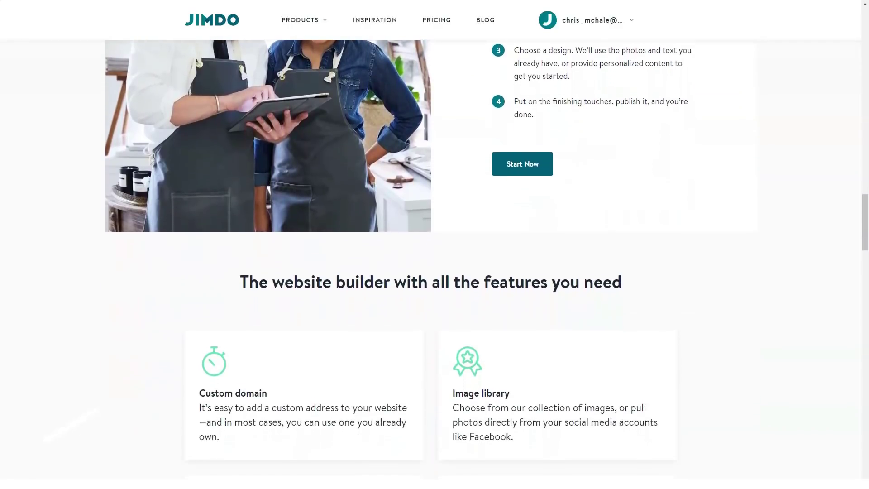
scroll(435, 258, "down", 3)
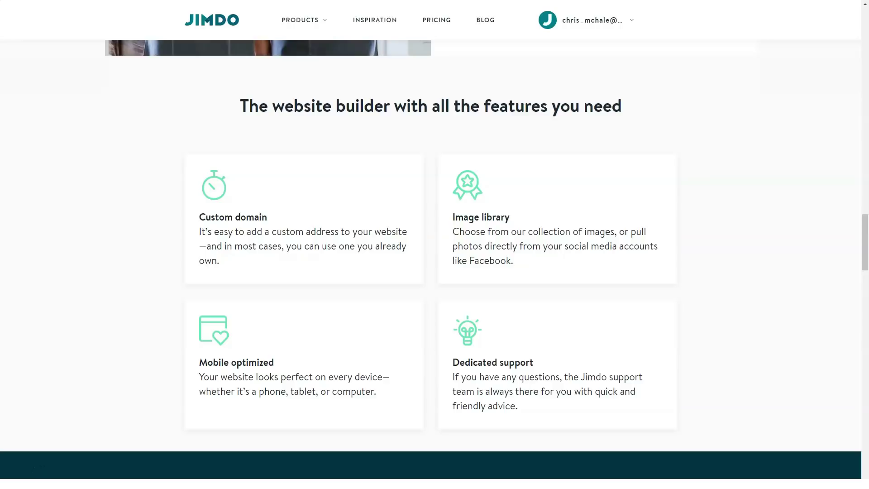
scroll(431, 244, "down", 2)
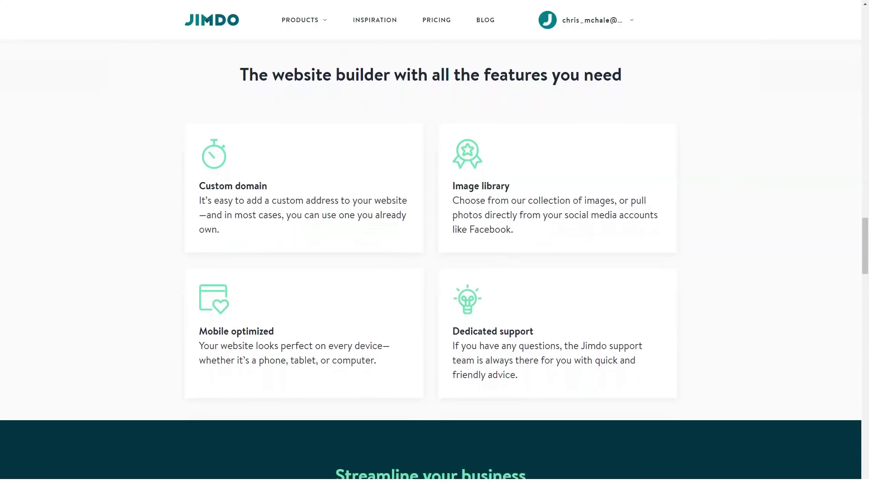
scroll(431, 244, "down", 3)
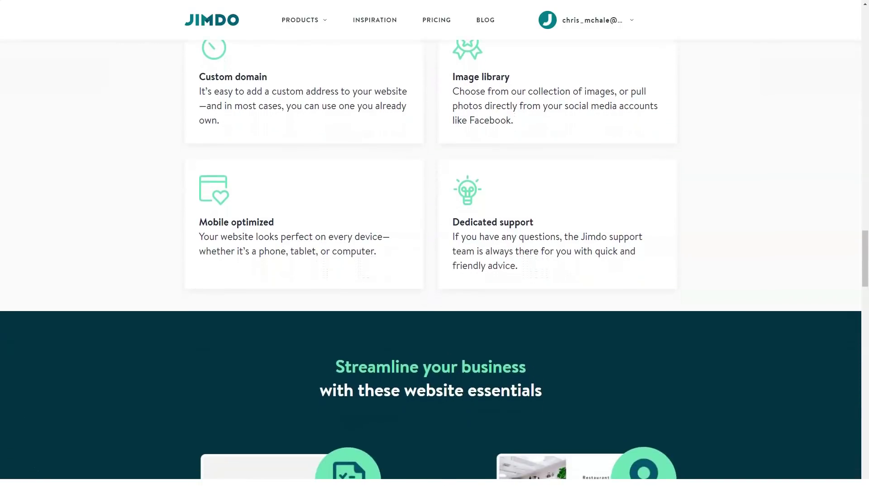
Review the "Streamline your business" website essentials and the website examples on the website product page.
scroll(431, 245, "down", 3)
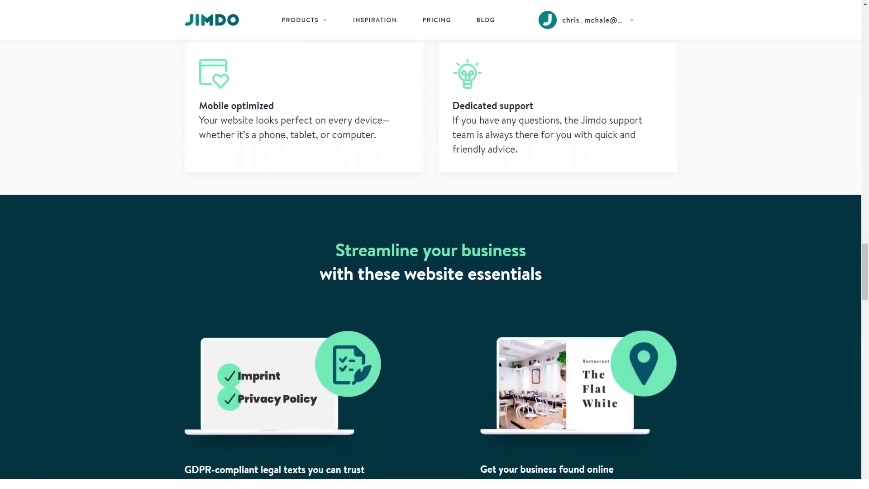
scroll(431, 244, "down", 3)
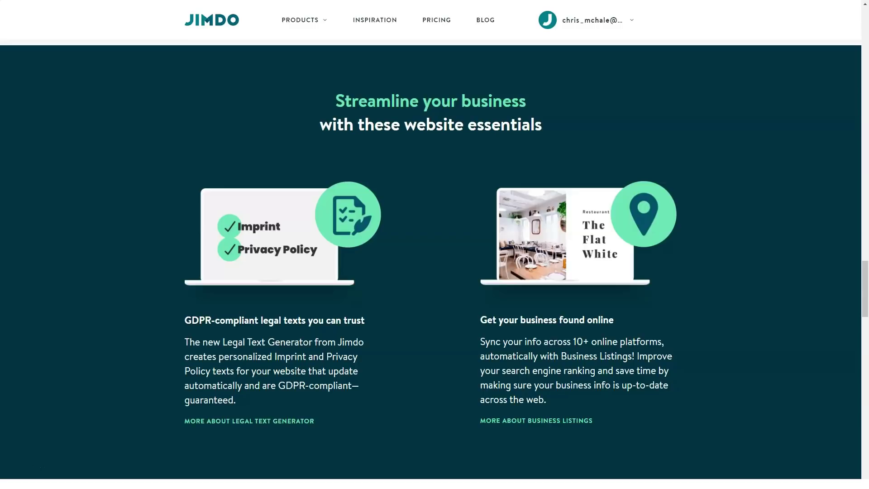
scroll(431, 259, "down", 3)
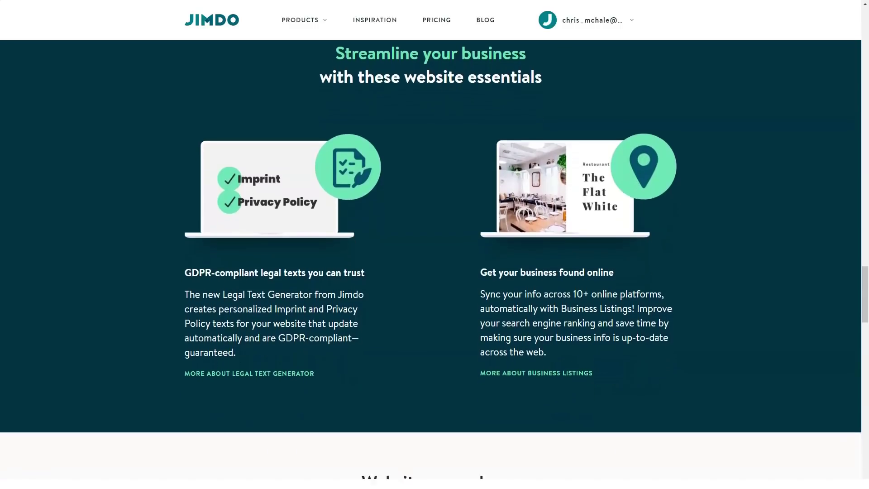
scroll(431, 259, "down", 3)
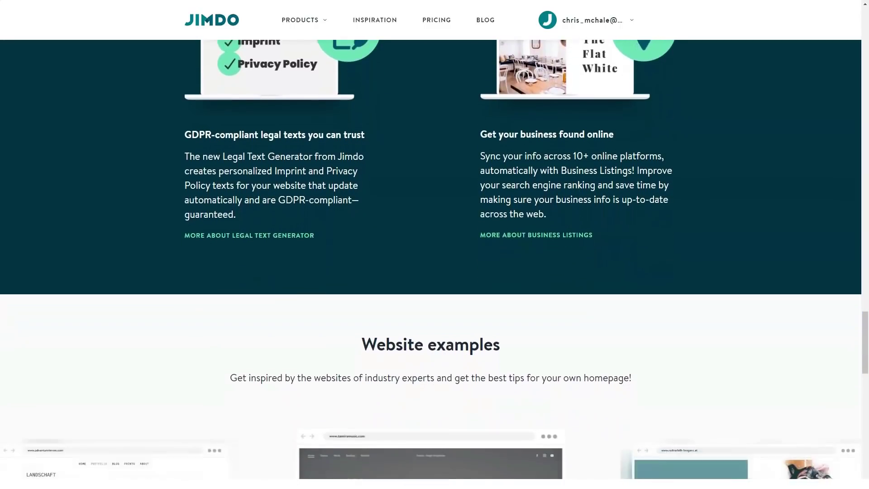
scroll(431, 259, "down", 3)
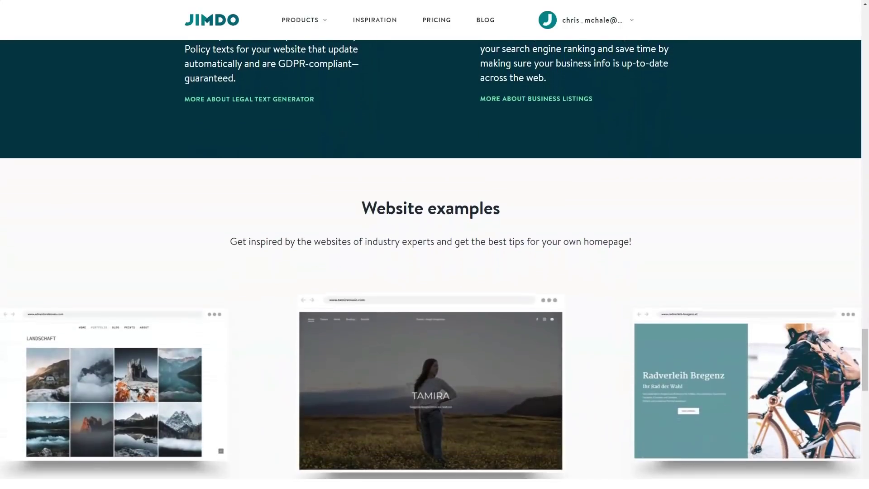
scroll(431, 265, "down", 1)
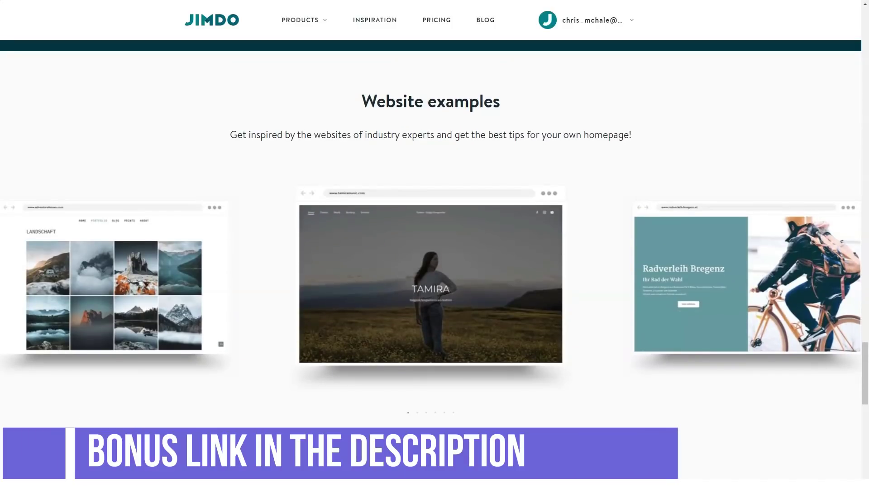
Open the Online Store product page and read its introduction and the "Designed for mobile" section.
mouse_move(304, 20)
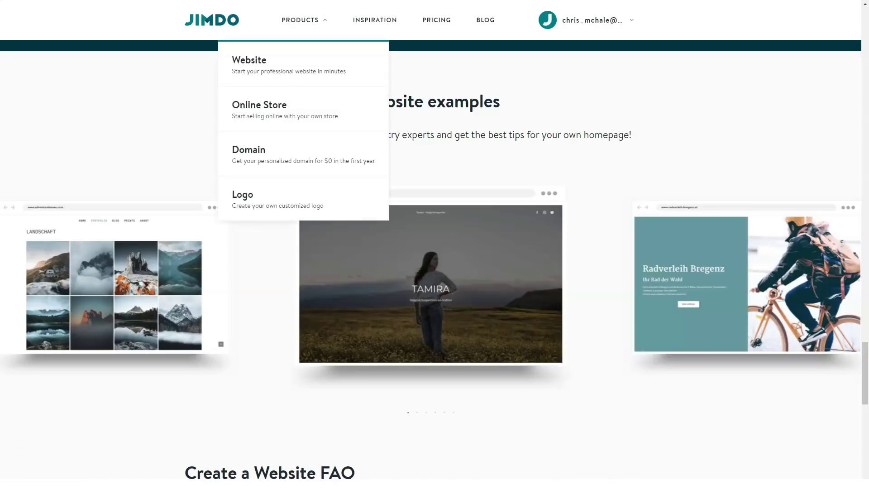
left_click(272, 109)
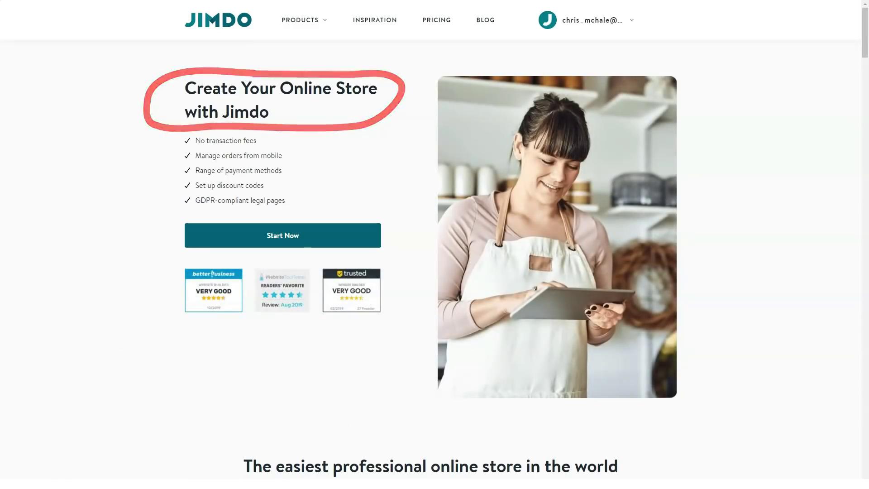
scroll(430, 258, "down", 3)
scroll(430, 258, "down", 5)
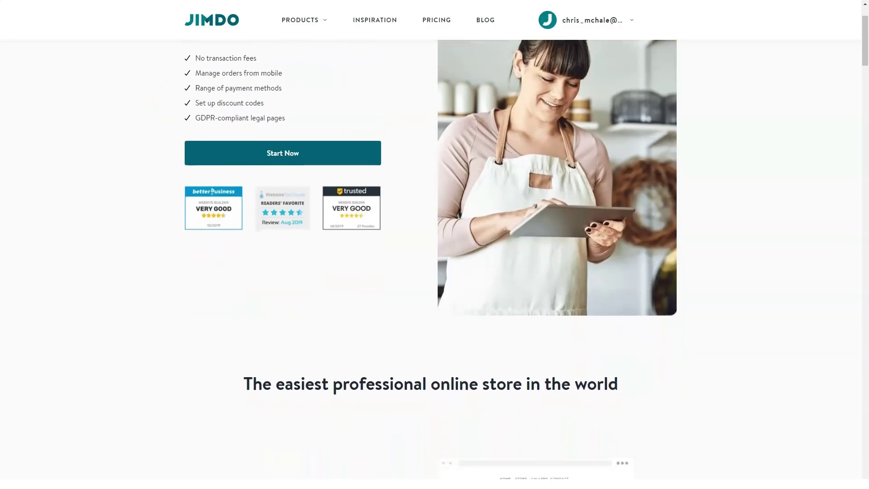
scroll(430, 258, "down", 4)
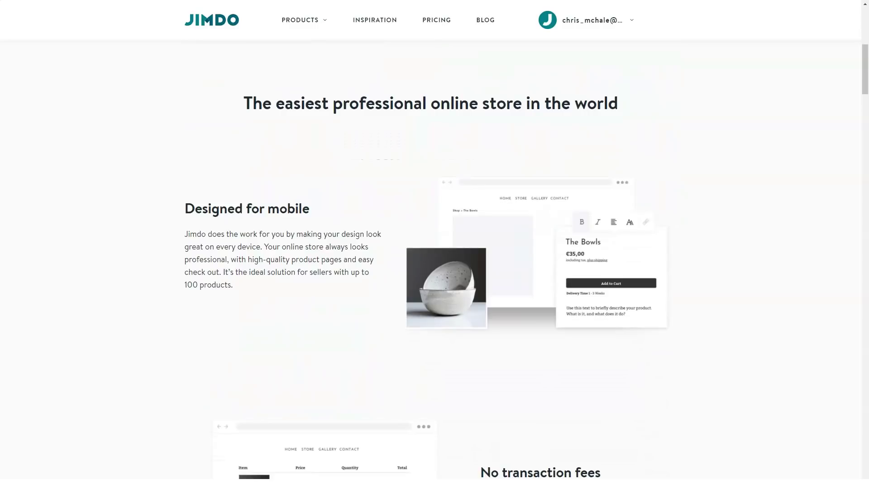
key("ctrl+plus")
key("ctrl+plus")
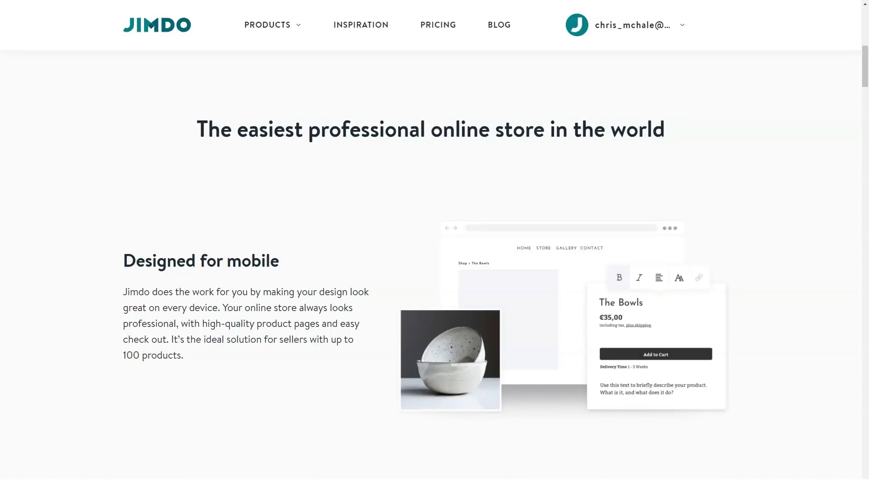
key("ctrl+0")
Read the online store page's "No transaction fees" section up close.
scroll(426, 277, "down", 3)
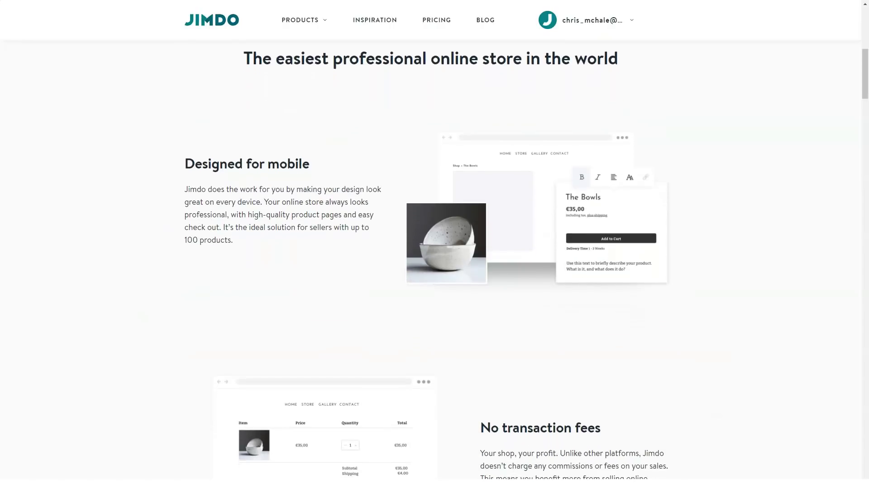
scroll(426, 278, "down", 3)
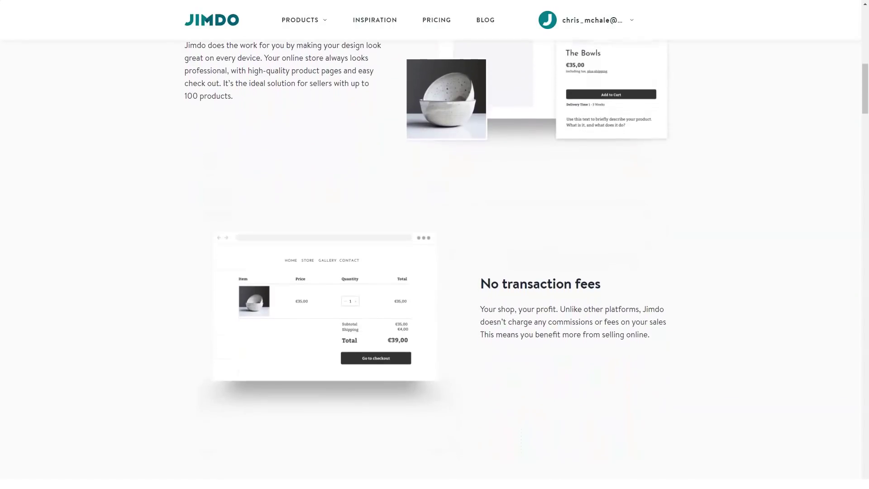
key("ctrl+plus")
key("ctrl+plus")
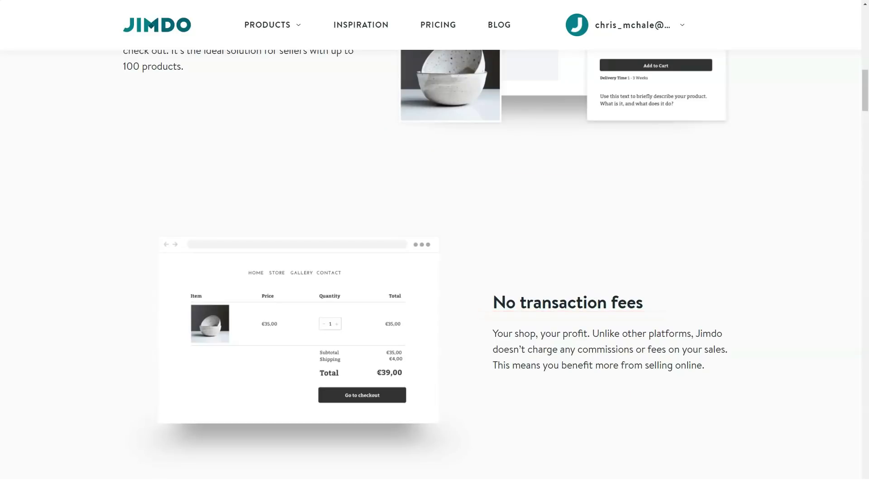
key("ctrl+minus")
key("ctrl+minus")
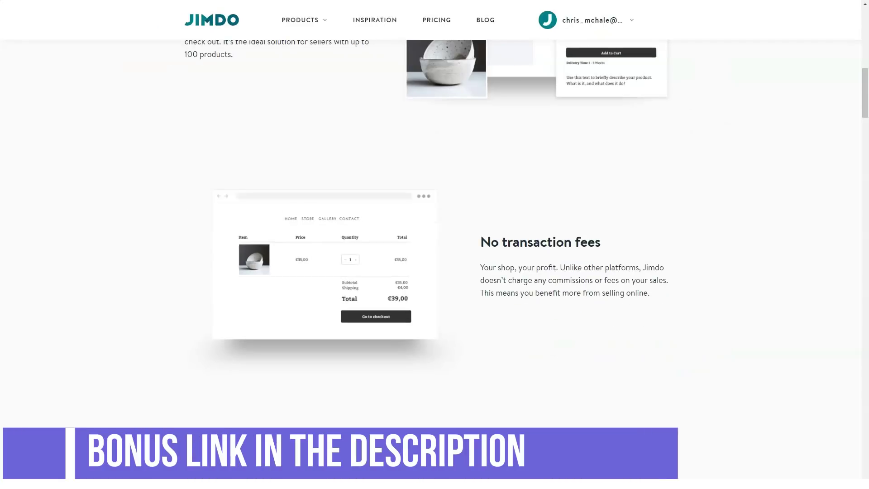
Read the "Order management made easy" section at an enlarged page size and continue to "Sell and market on social".
scroll(426, 202, "down", 1)
scroll(426, 201, "down", 4)
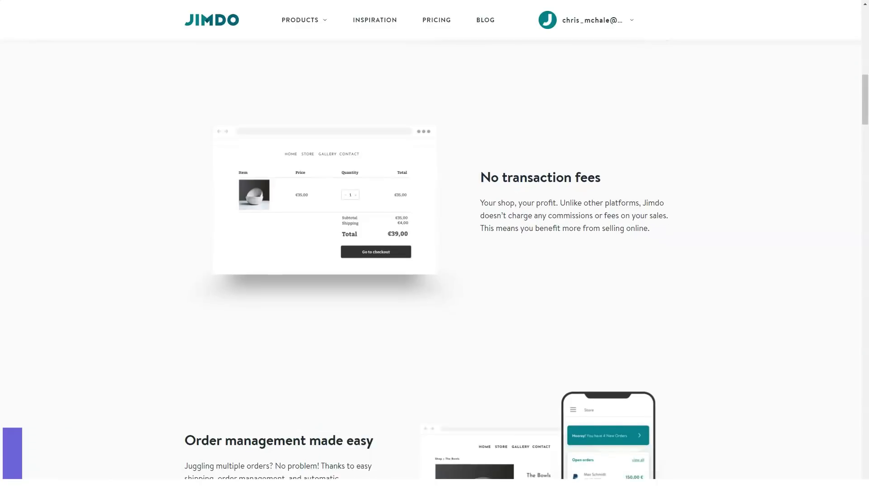
scroll(427, 201, "down", 5)
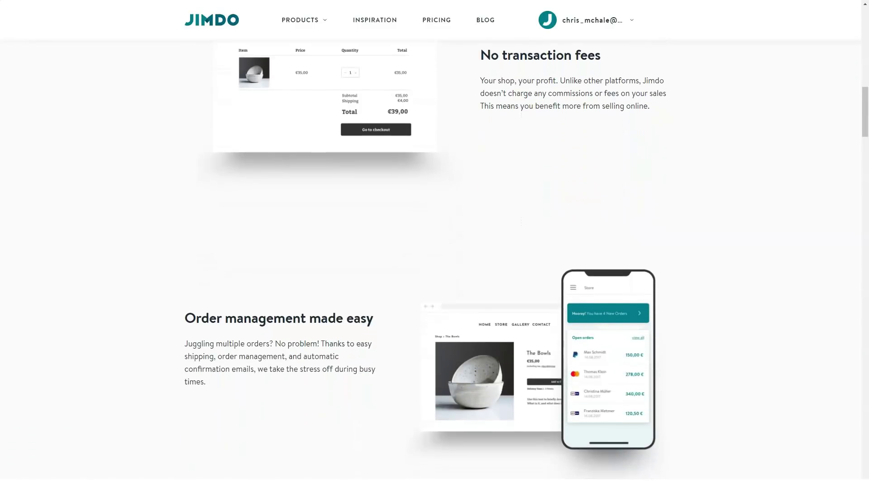
scroll(426, 202, "down", 3)
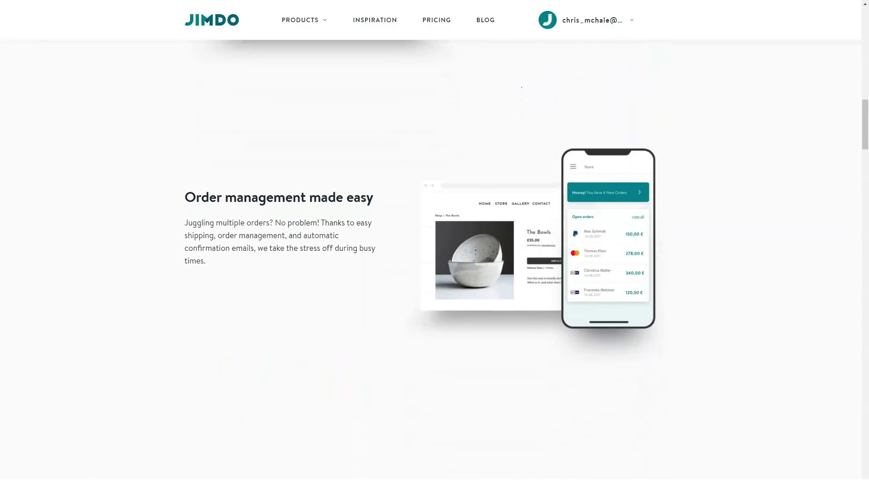
key("ctrl+plus")
key("ctrl+plus")
key("ctrl+plus")
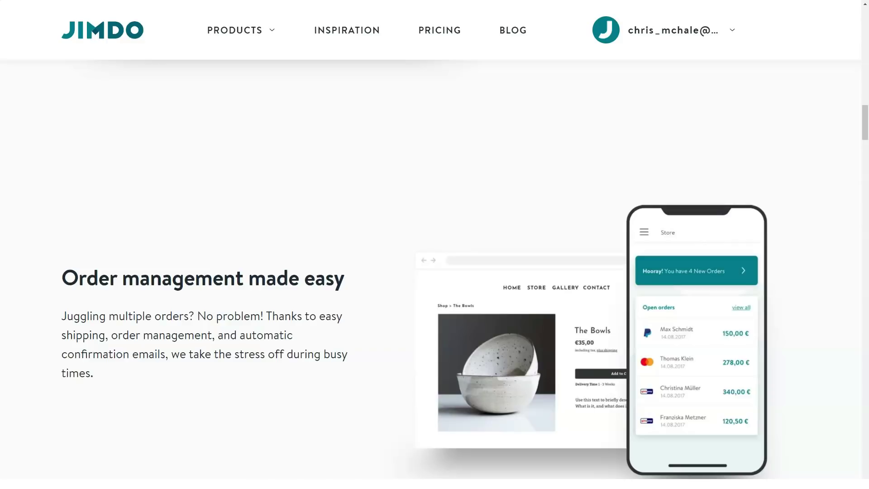
key("ctrl+minus")
key("ctrl+minus")
key("ctrl+minus")
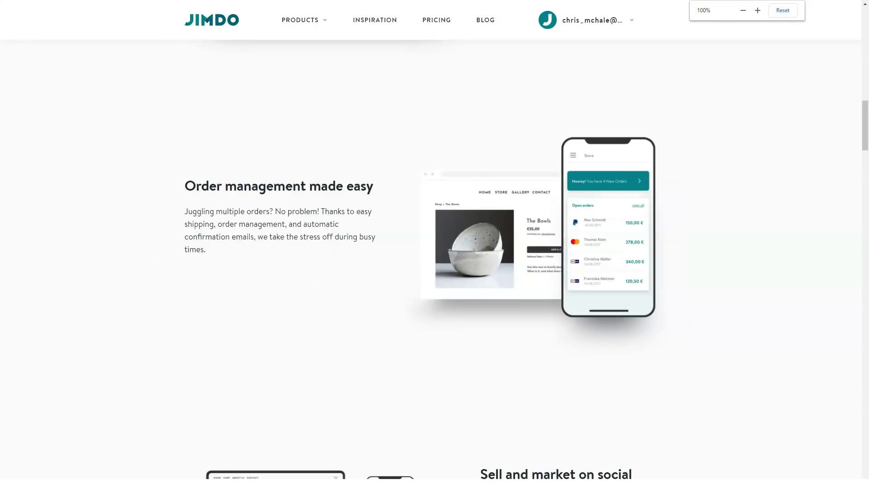
scroll(420, 259, "down", 2)
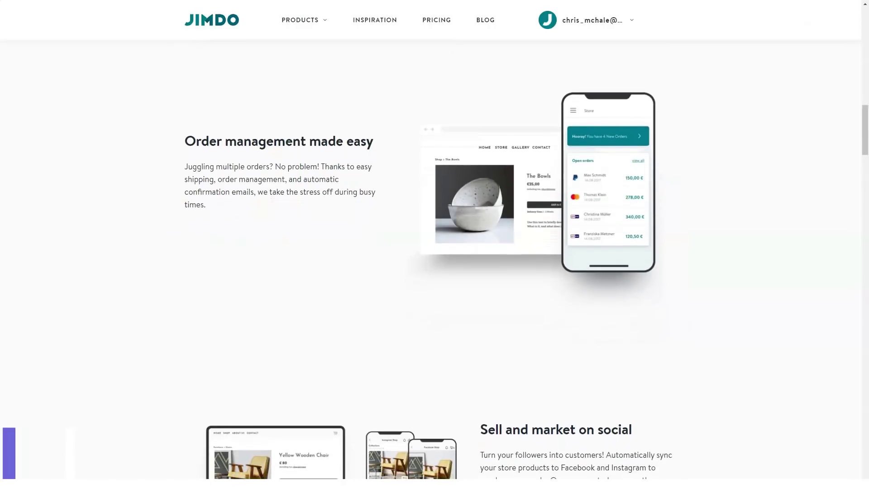
Read the "Sell and market on social" section of the online store page at an enlarged page size.
scroll(420, 259, "down", 3)
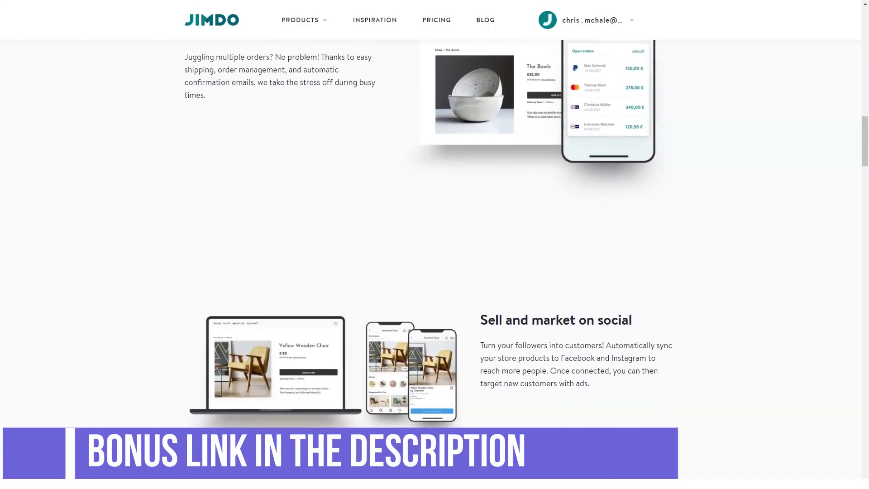
scroll(420, 260, "down", 2)
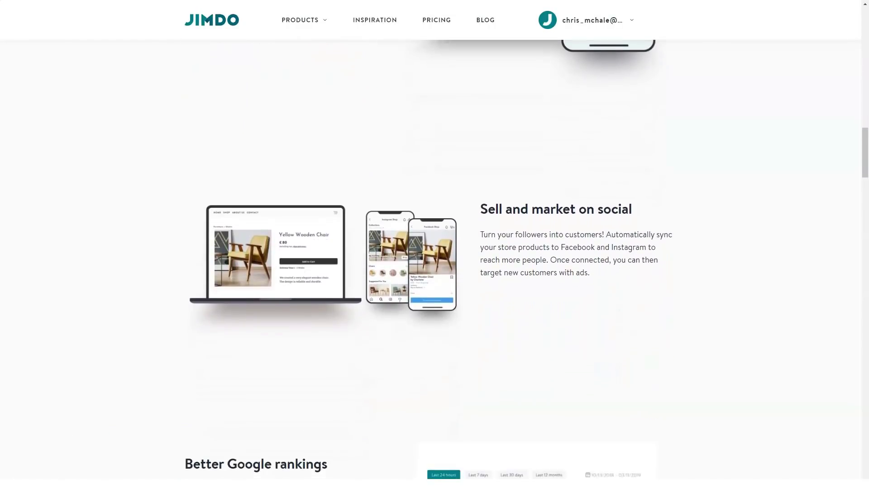
key("ctrl+plus")
key("ctrl+plus")
key("ctrl+plus")
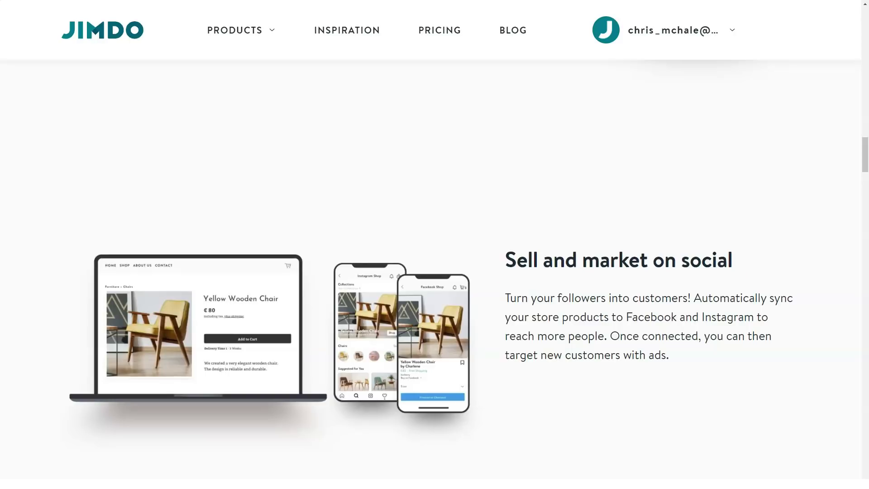
key("ctrl+0")
Read the "Better Google rankings" section up close, and return the page to its normal size.
scroll(434, 258, "down", 3)
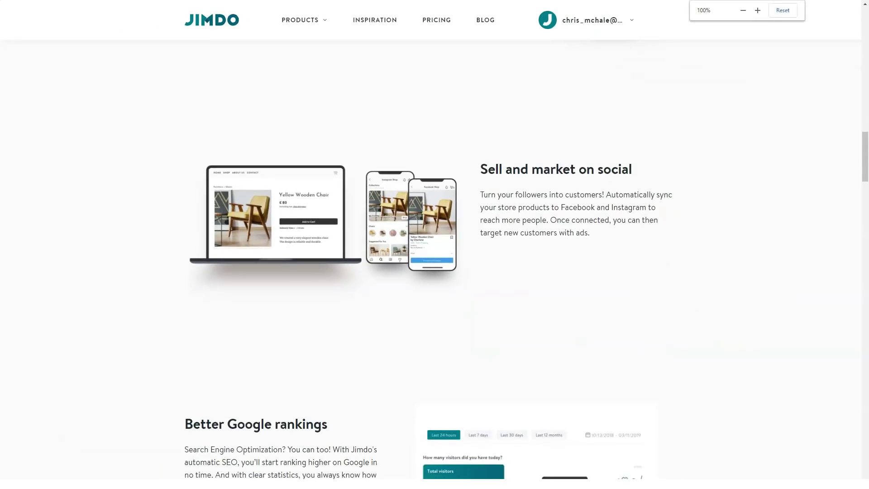
scroll(434, 258, "down", 3)
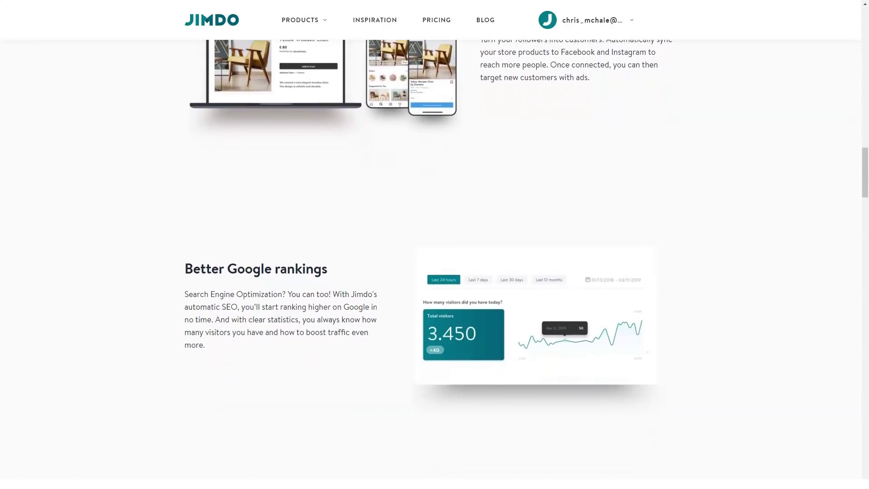
key("ctrl+plus")
key("ctrl+plus")
key("ctrl+plus")
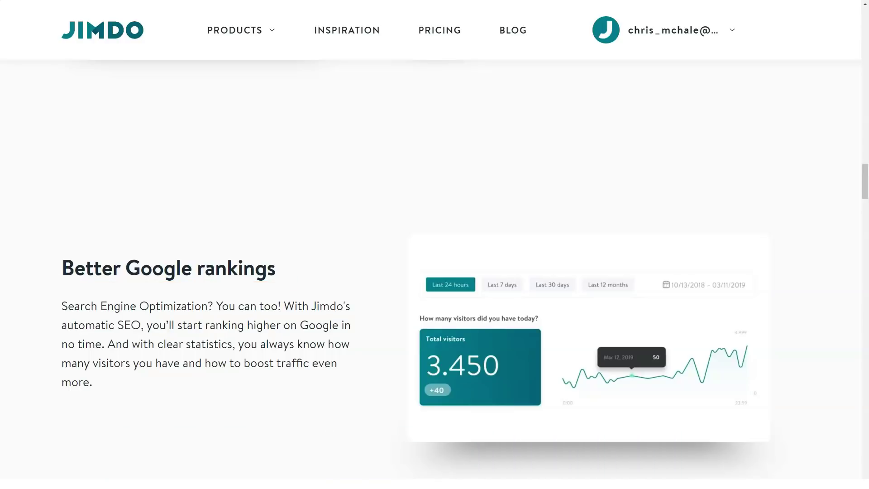
key("ctrl+minus")
key("ctrl+minus")
key("ctrl+minus")
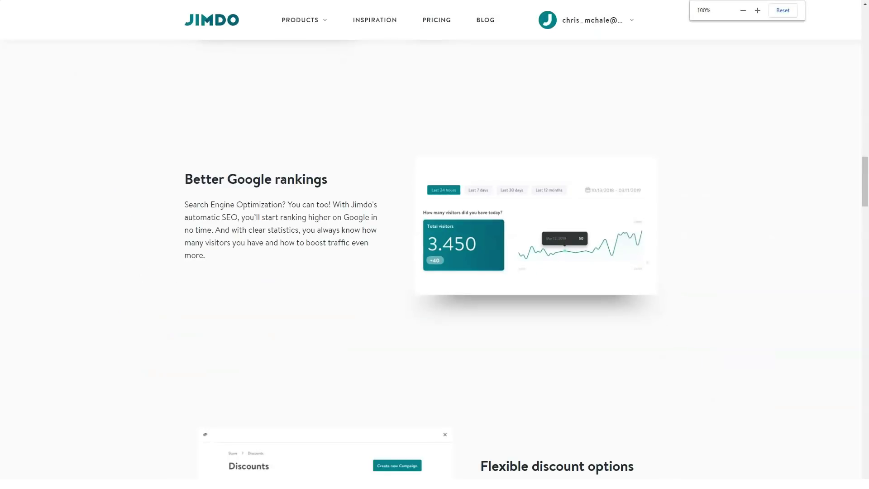
Read the "Flexible discount options" section at an enlarged page size, and restore the normal size.
scroll(435, 254, "down", 5)
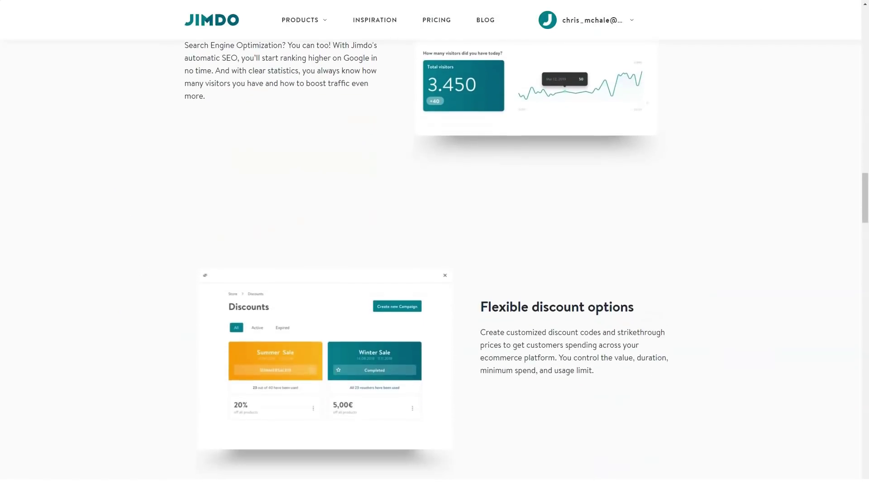
scroll(434, 253, "down", 2)
key("ctrl+plus")
key("ctrl+plus")
key("ctrl+plus")
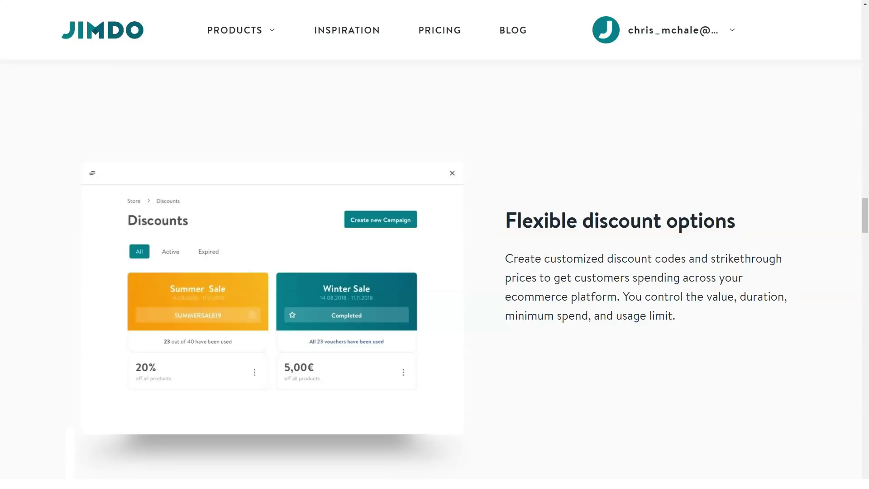
key("ctrl+minus")
key("ctrl+minus")
key("ctrl+minus")
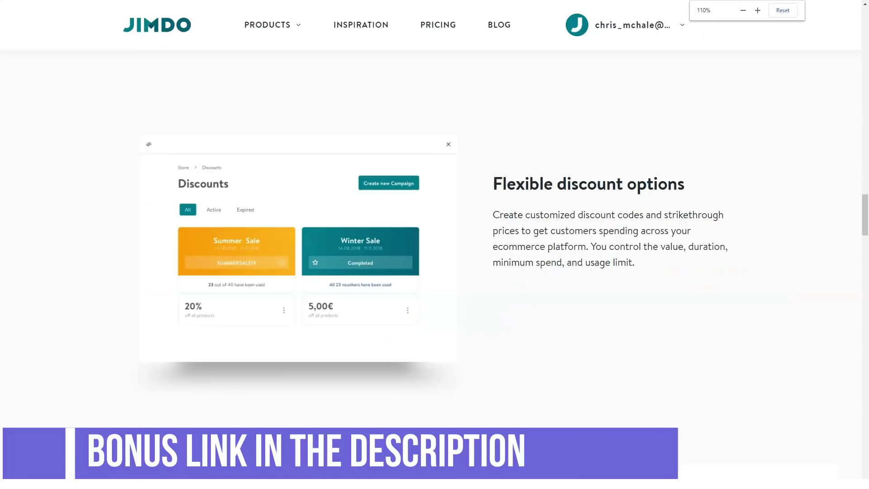
Review the "How to start an online store" instructions and the ecommerce website builder feature cards.
scroll(434, 261, "down", 7)
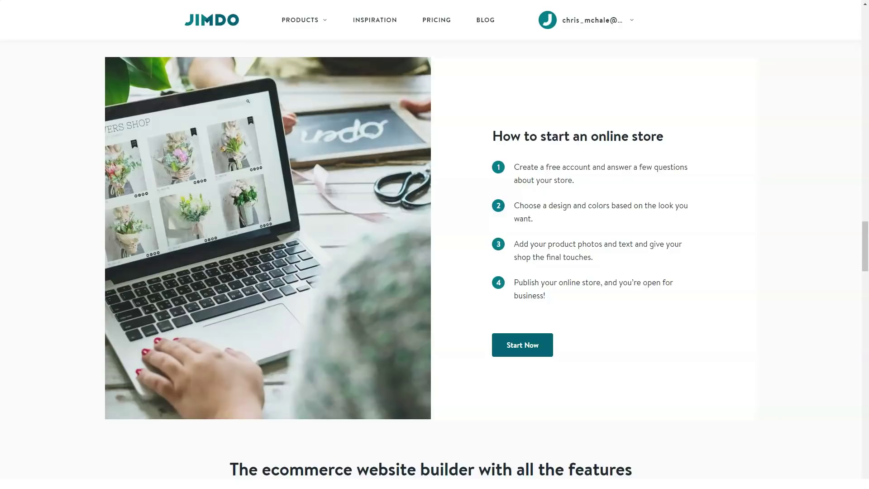
scroll(435, 226, "down", 3)
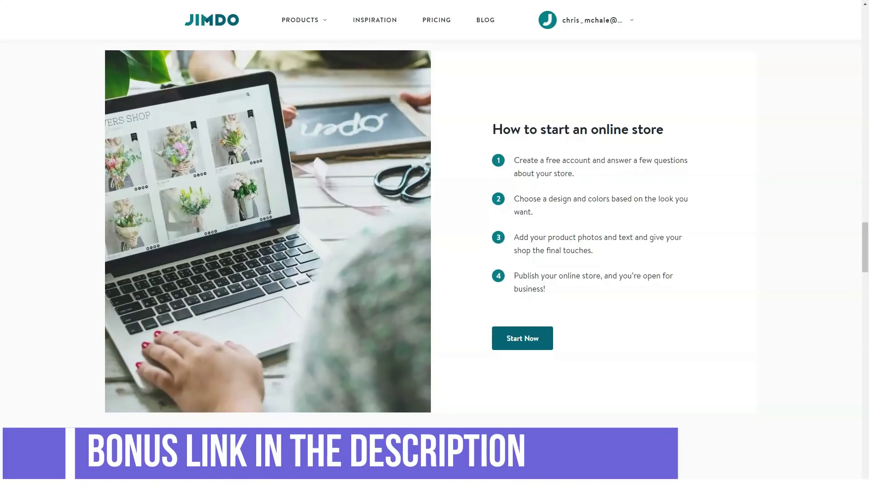
scroll(397, 230, "down", 4)
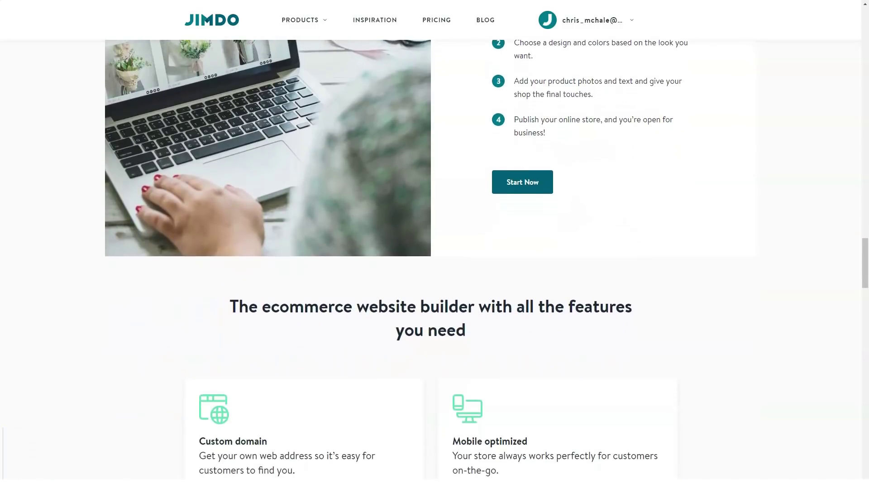
scroll(435, 227, "down", 3)
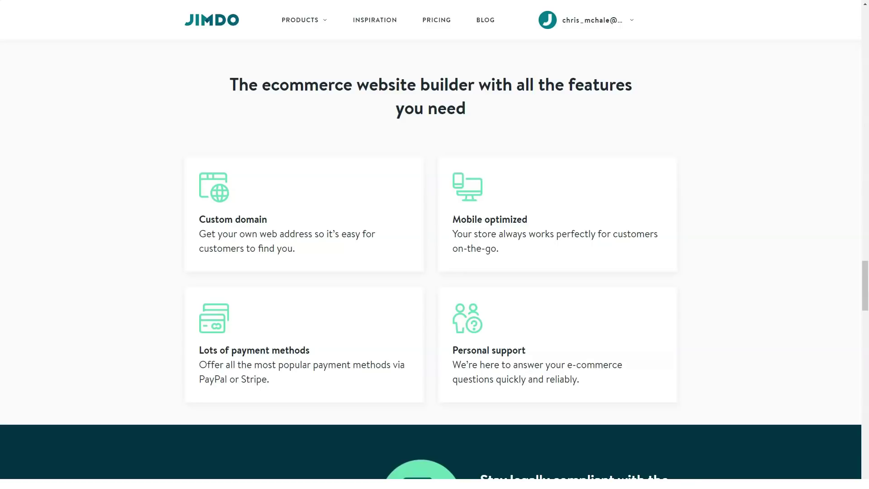
scroll(431, 272, "down", 1)
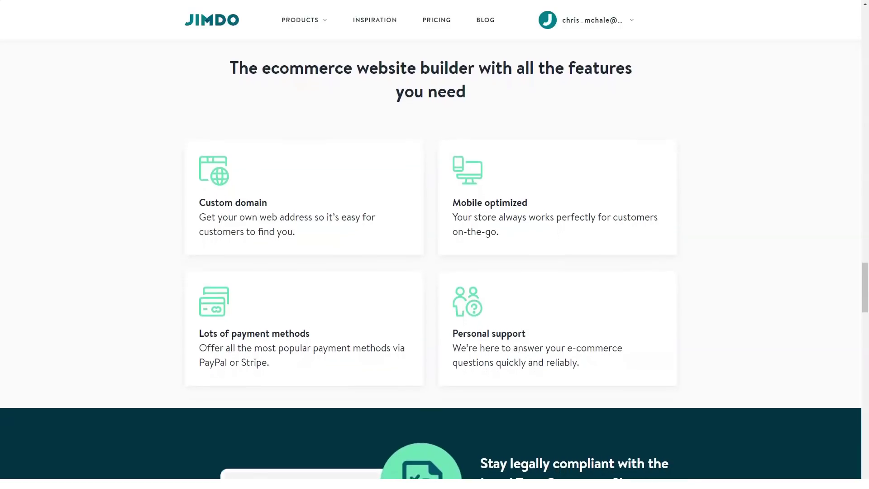
Read the "Stay legally compliant with the Legal Text Generator Shop" section of the online store page.
scroll(431, 271, "down", 3)
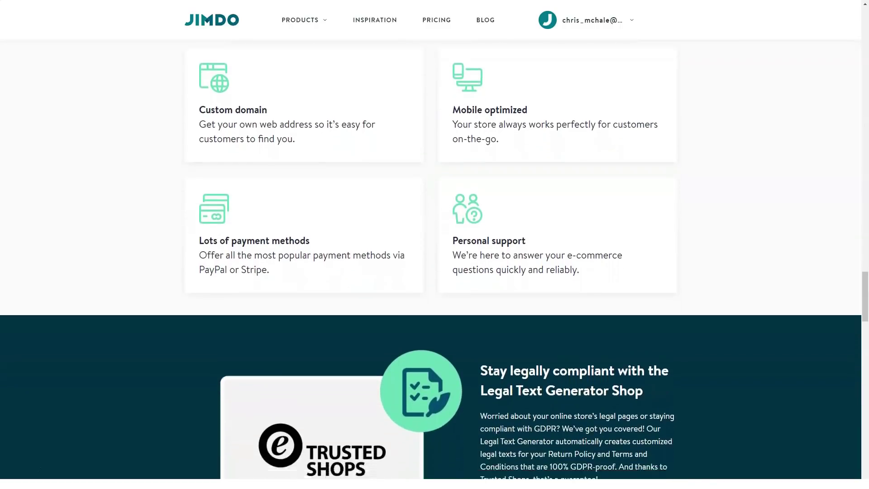
scroll(431, 271, "down", 2)
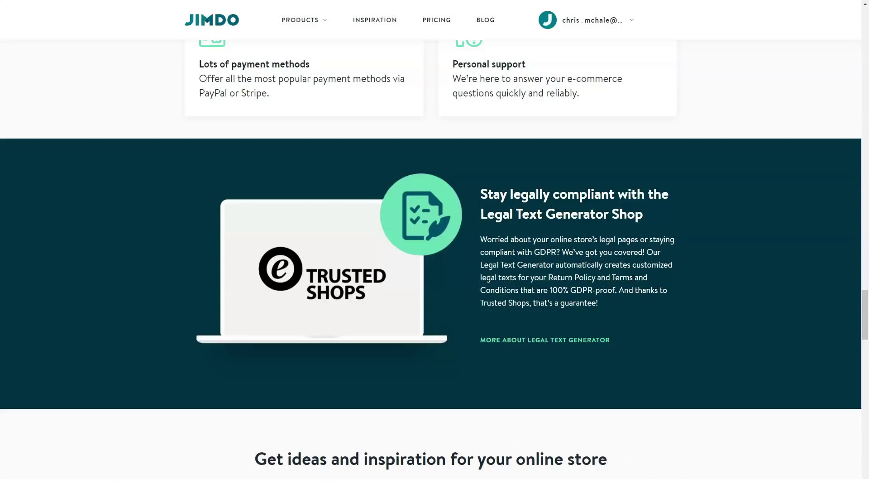
scroll(430, 253, "down", 2)
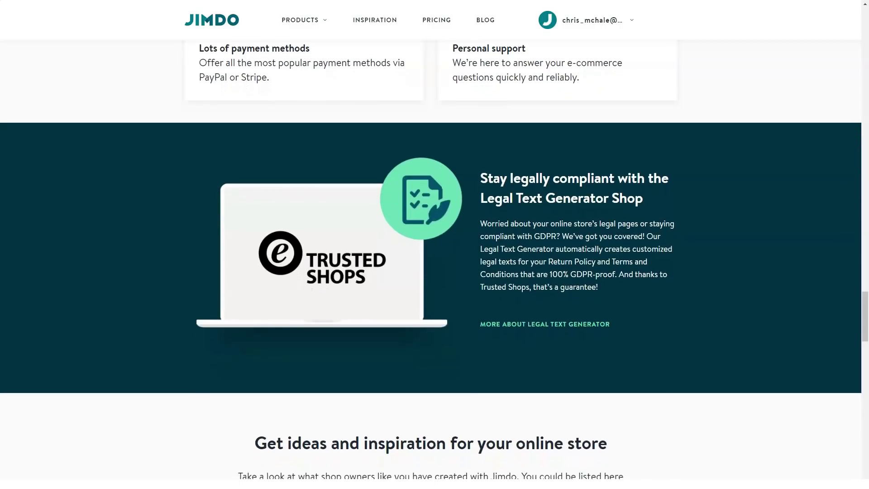
Review the online store examples and the "FAQ: Creating an online store" questions.
scroll(430, 254, "down", 4)
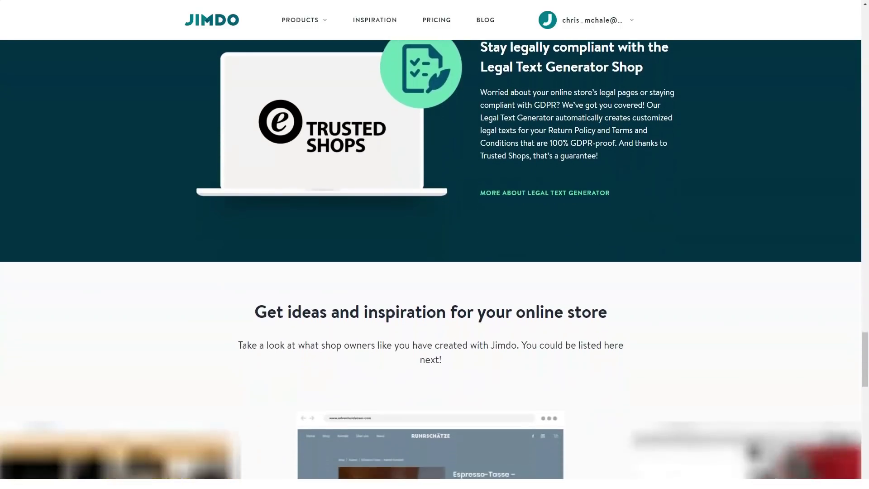
scroll(430, 253, "down", 3)
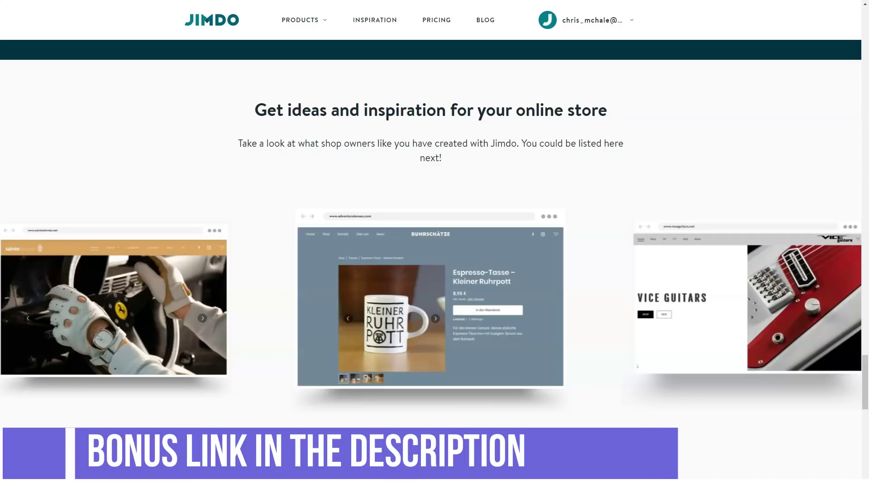
scroll(431, 231, "down", 2)
scroll(431, 231, "down", 4)
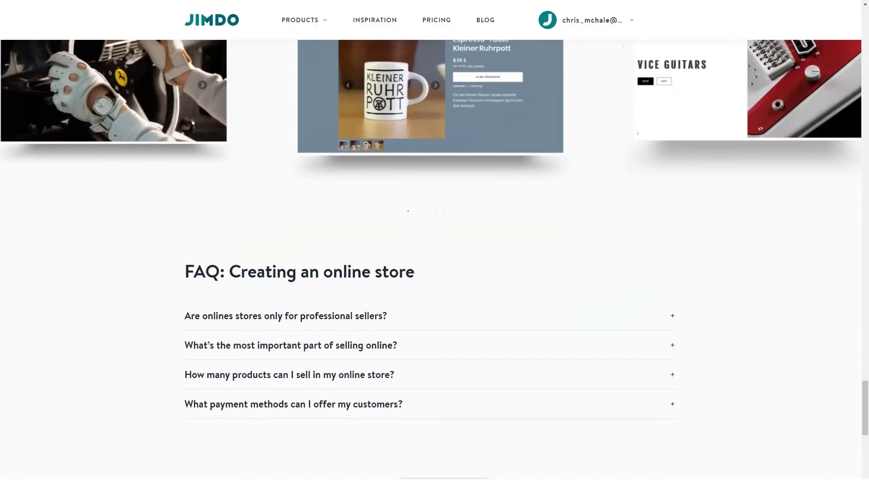
scroll(431, 232, "down", 4)
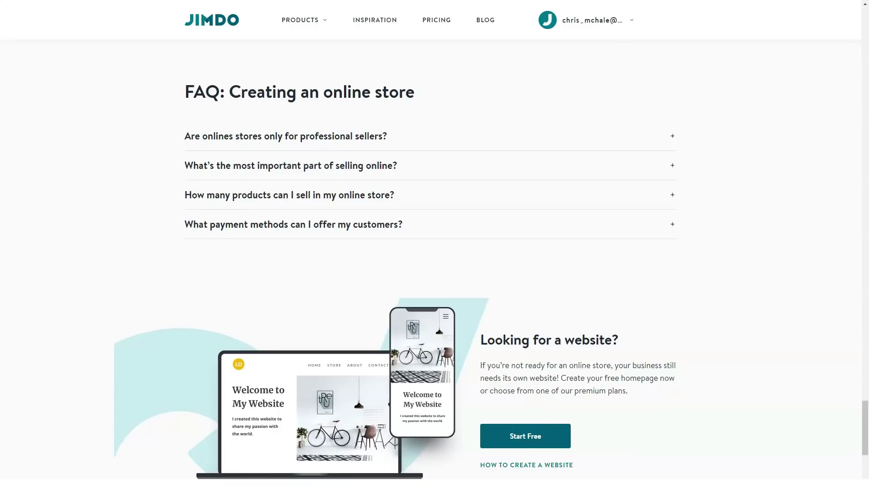
Open the Domain product page and read its introduction and the "What is a domain?" section.
left_click(305, 20)
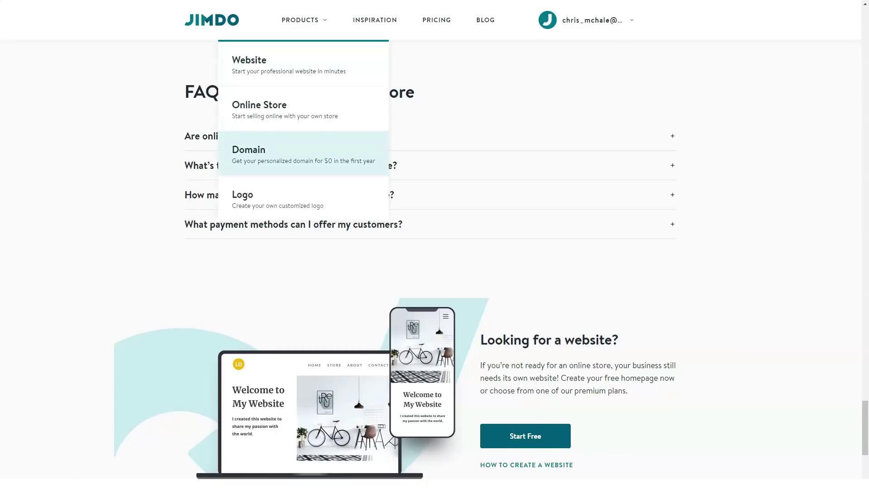
left_click(249, 151)
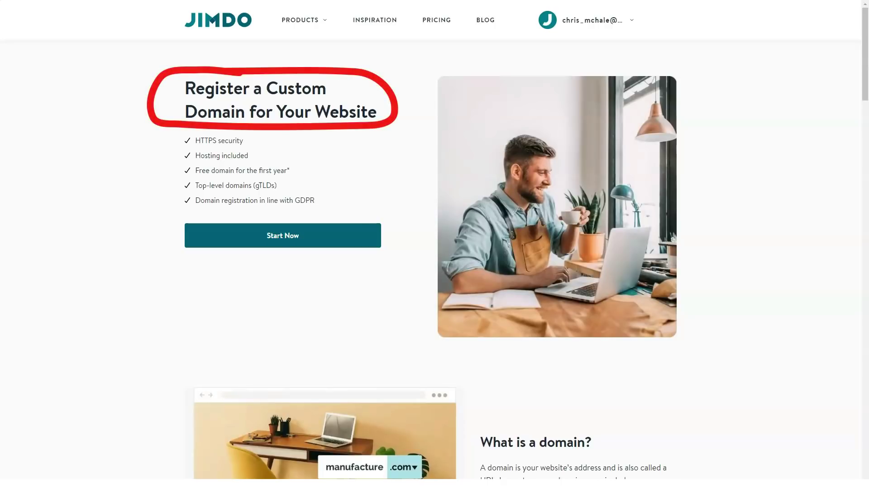
scroll(435, 258, "down", 2)
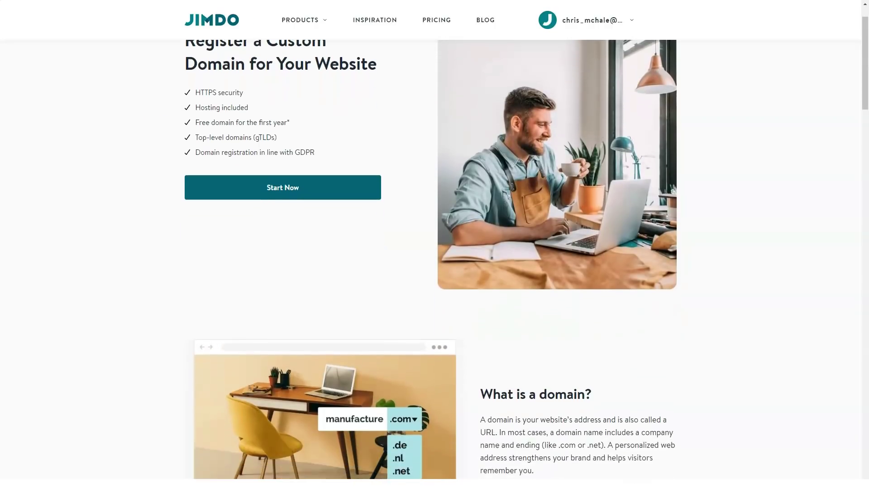
scroll(435, 258, "down", 4)
scroll(435, 258, "down", 1)
key("ctrl+plus")
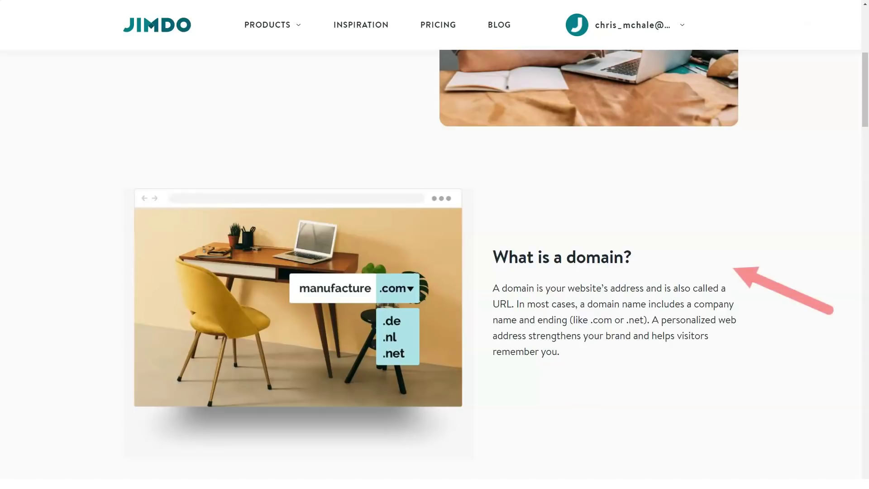
key("ctrl+0")
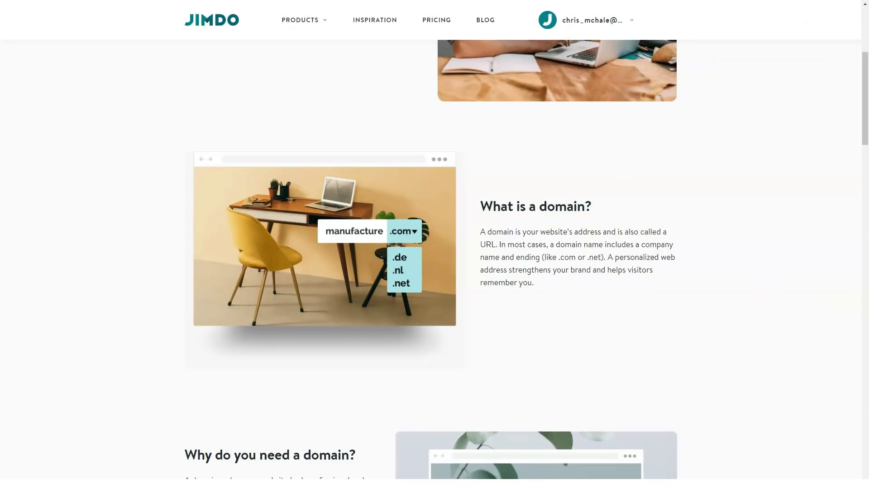
Read the "Why do you need a domain?" section of the domain page at an enlarged page size.
scroll(434, 258, "down", 5)
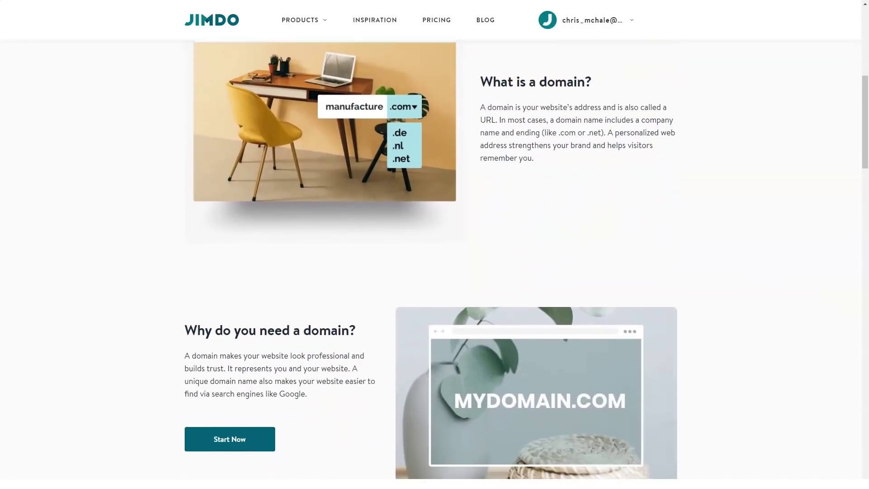
scroll(434, 258, "down", 5)
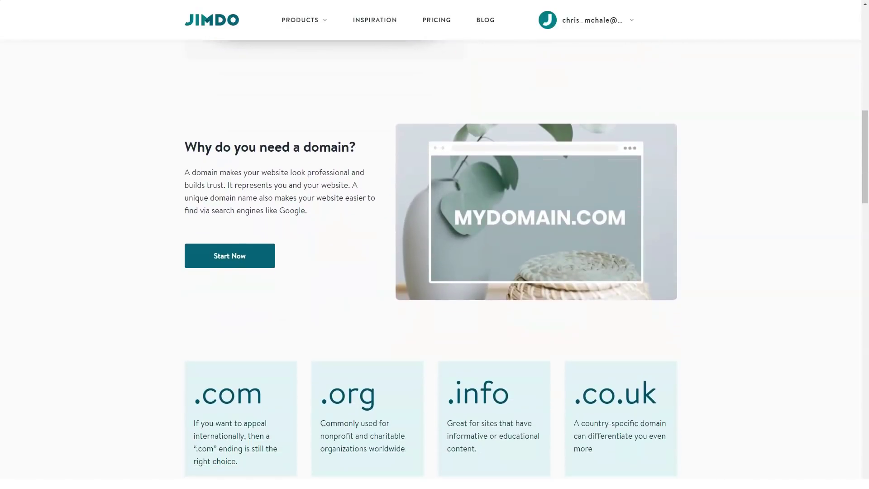
key("ctrl+plus")
key("ctrl+plus")
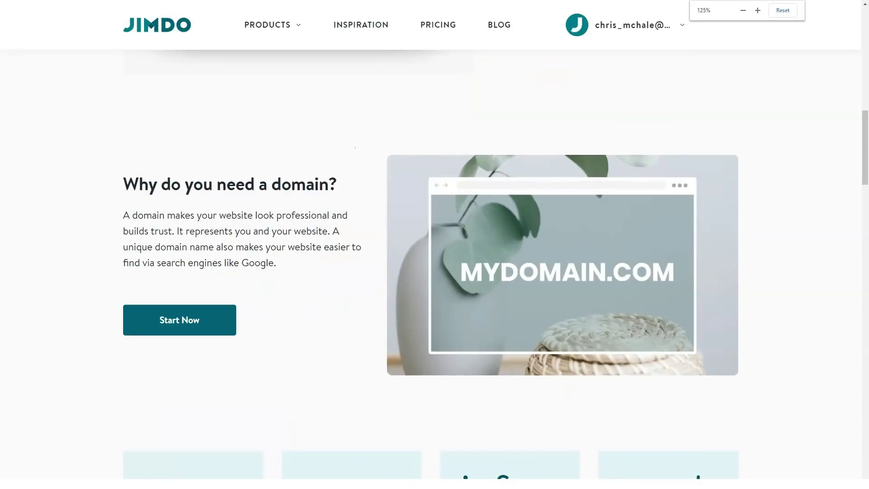
key("ctrl+plus")
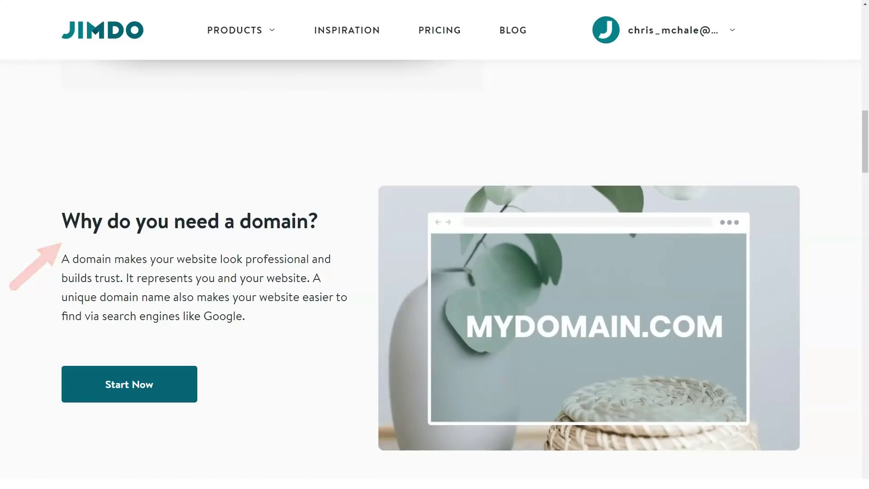
key("ctrl+minus")
key("ctrl+minus")
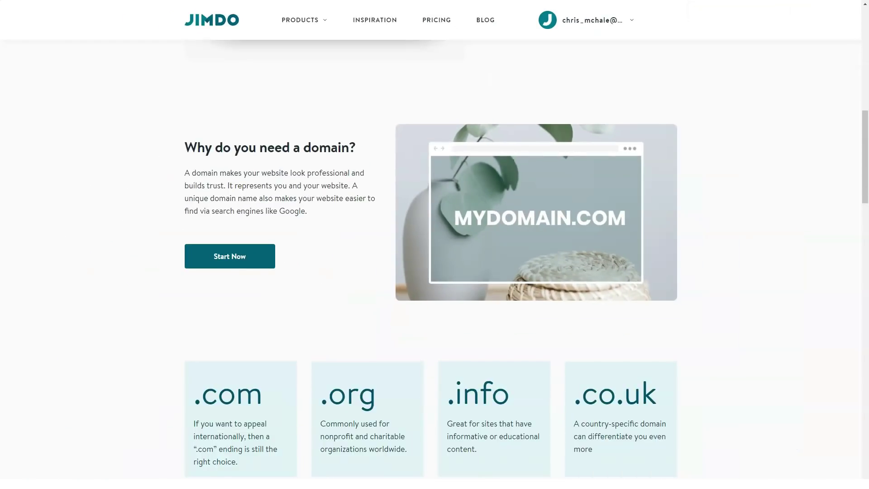
Review the domain ending cards and the domain name tips, continuing to "How to buy your domain with Jimdo".
scroll(435, 254, "down", 2)
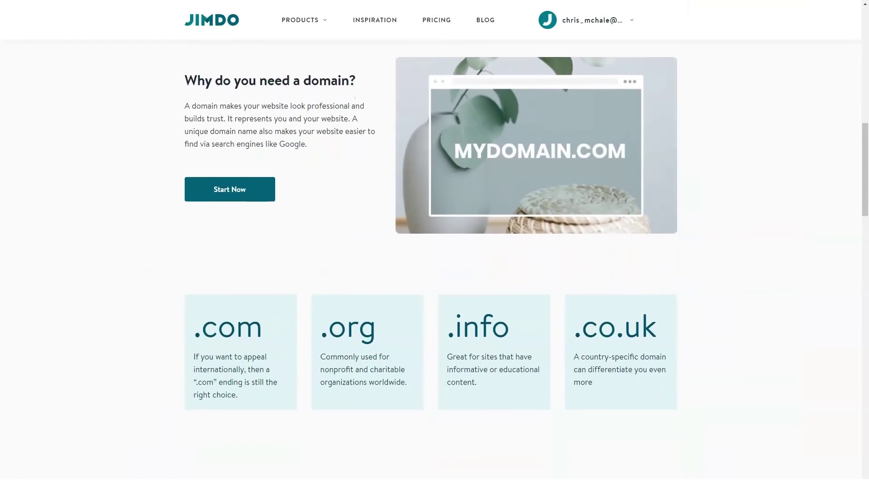
scroll(435, 254, "down", 7)
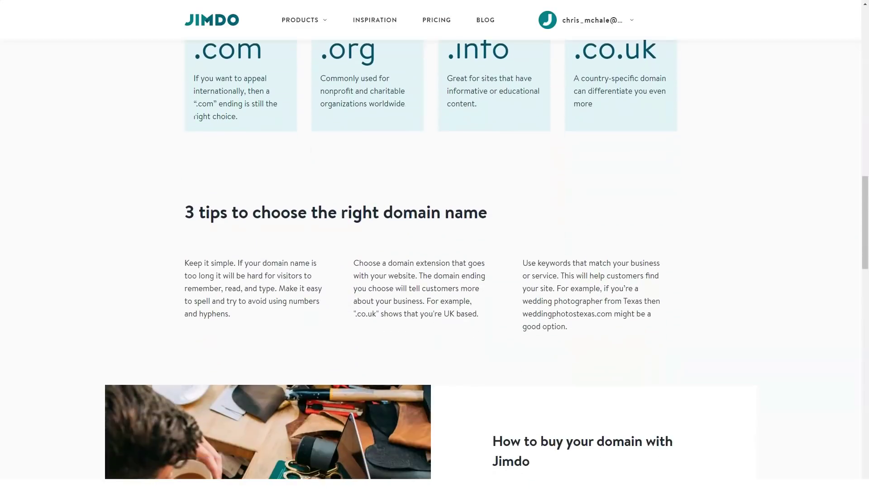
scroll(435, 254, "down", 2)
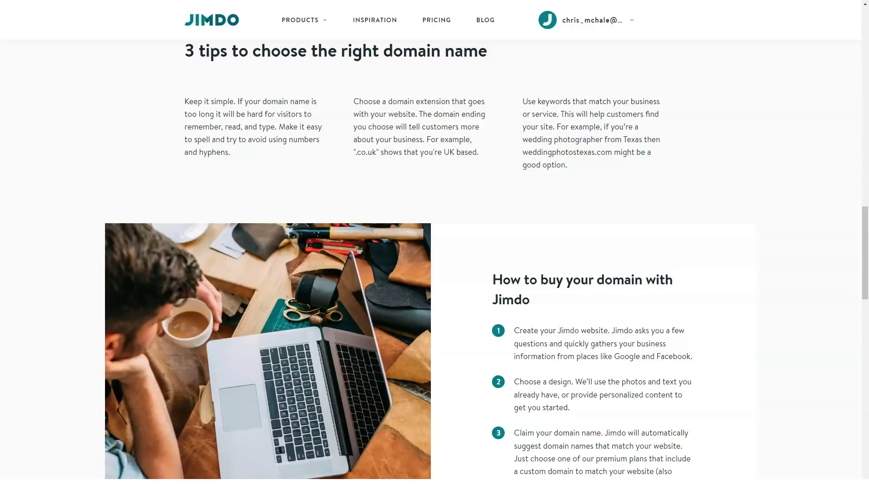
Read the "How to buy your domain with Jimdo" instructions, continuing to the "Already have a domain?" section of the domain page.
scroll(435, 258, "down", 2)
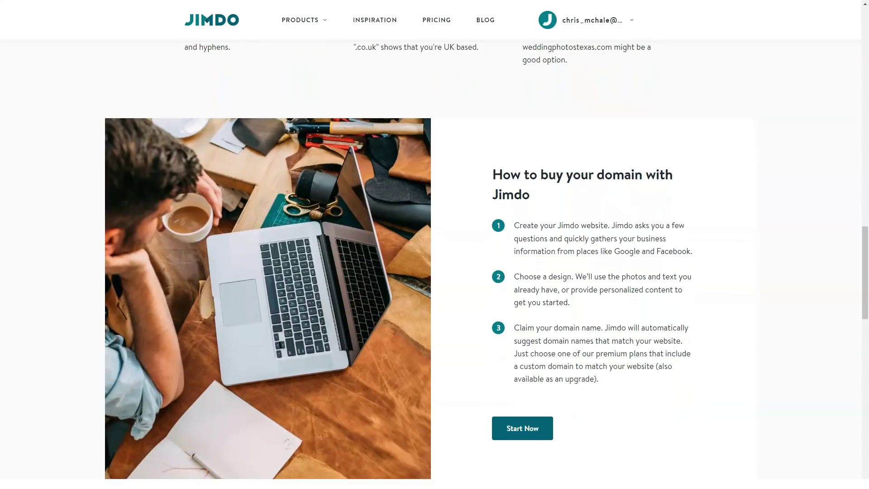
scroll(435, 258, "down", 1)
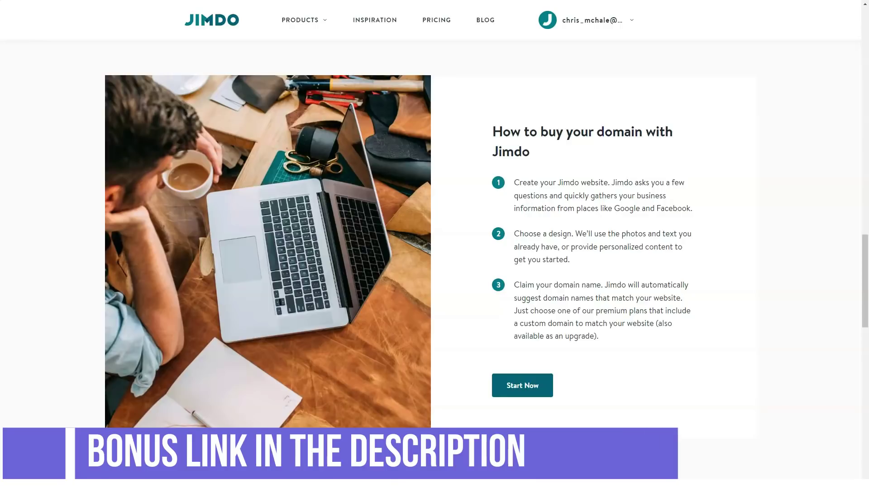
scroll(435, 258, "down", 2)
scroll(434, 258, "down", 2)
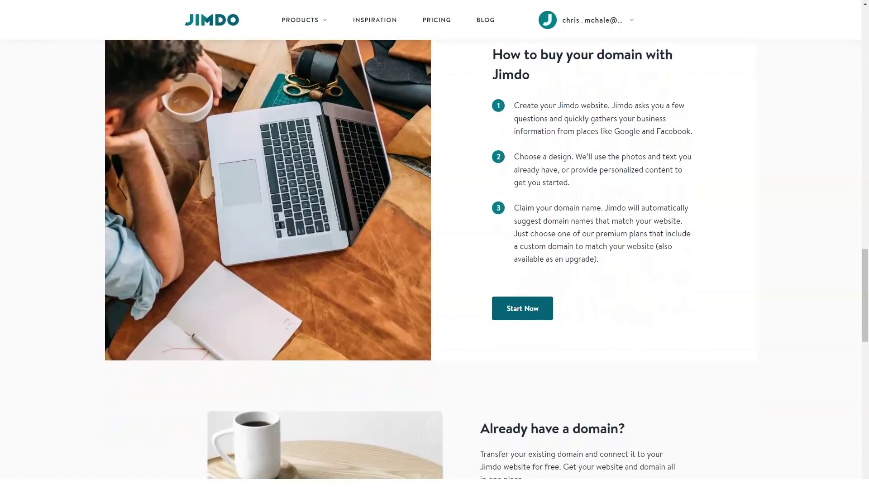
scroll(435, 258, "down", 2)
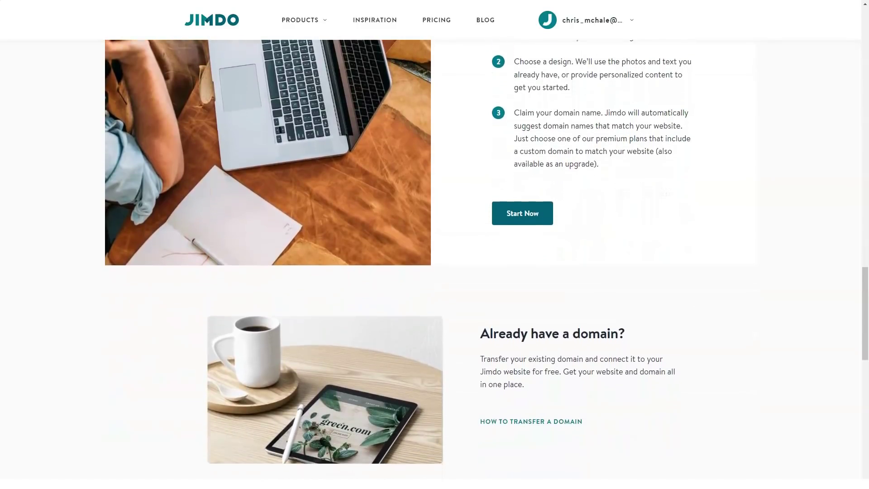
scroll(434, 258, "down", 2)
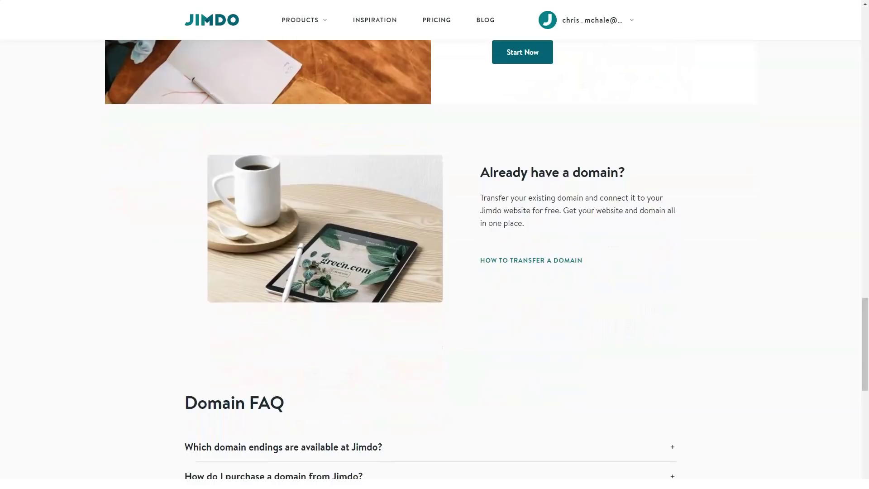
Read the "Already have a domain?" section at an enlarged page size, then restore the normal size.
key("ctrl+plus")
key("ctrl+plus")
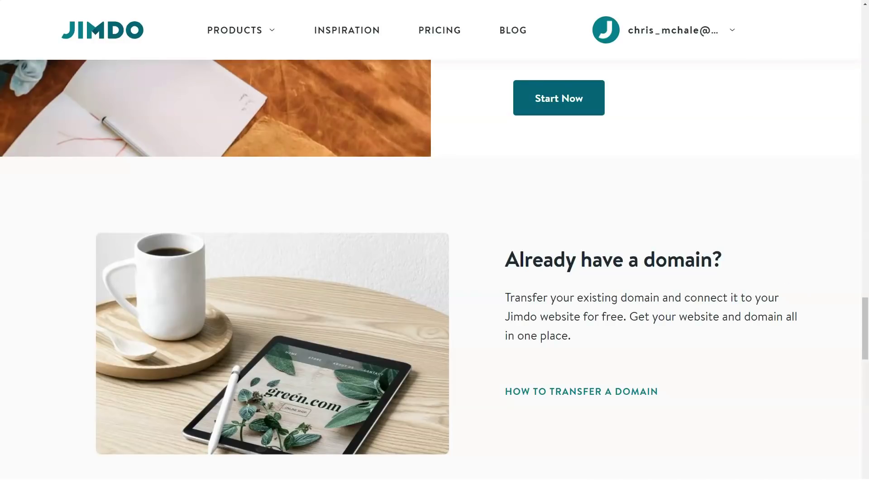
key("ctrl+minus")
key("ctrl+minus")
key("ctrl+minus")
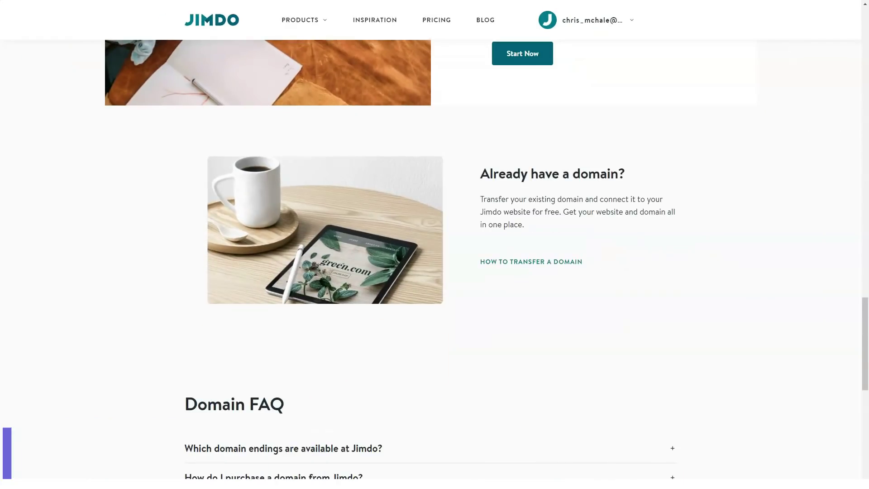
Open the Logo product page and review its introduction and sample logos, continuing to "Quickly and easily design your own logo".
mouse_move(304, 20)
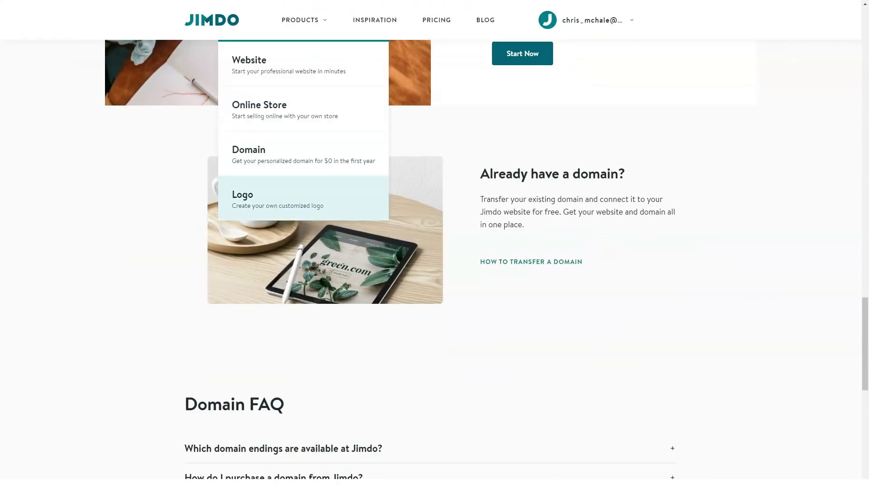
left_click(277, 198)
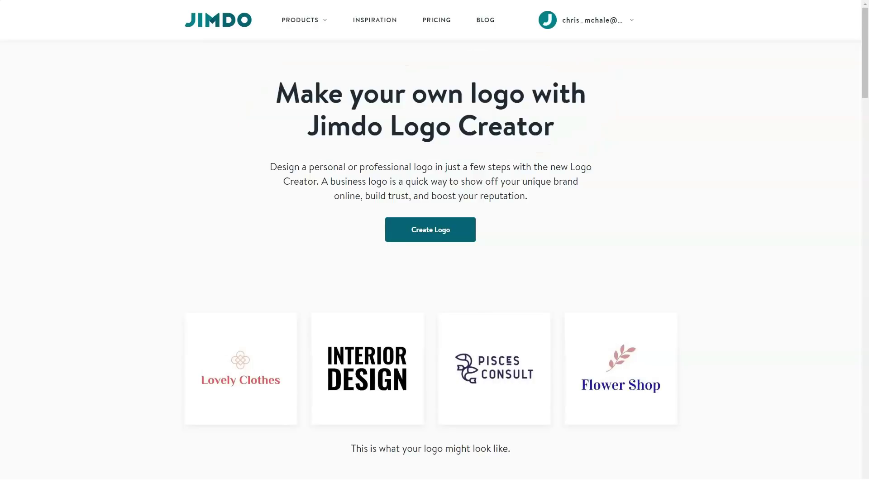
scroll(435, 244, "down", 3)
scroll(434, 244, "down", 4)
scroll(435, 244, "down", 3)
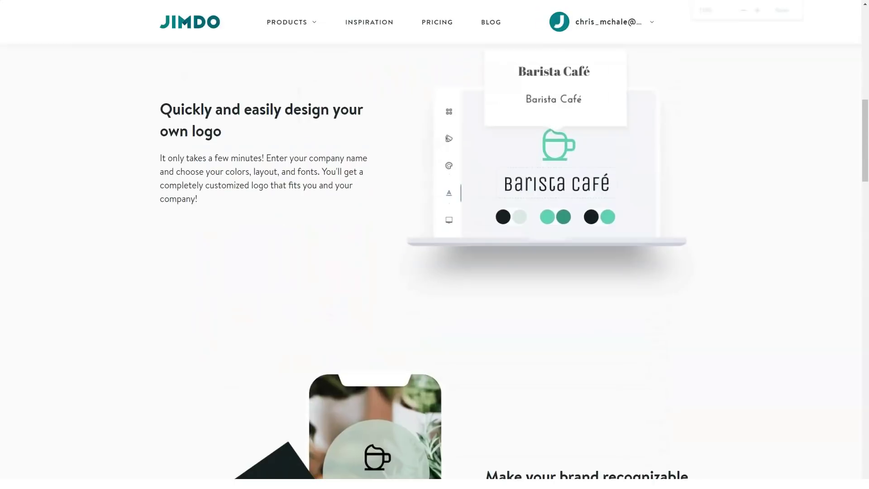
Read the "Quickly and easily design your own logo" section at an enlarged page size, then return to 100%.
key("ctrl+plus")
key("ctrl+plus")
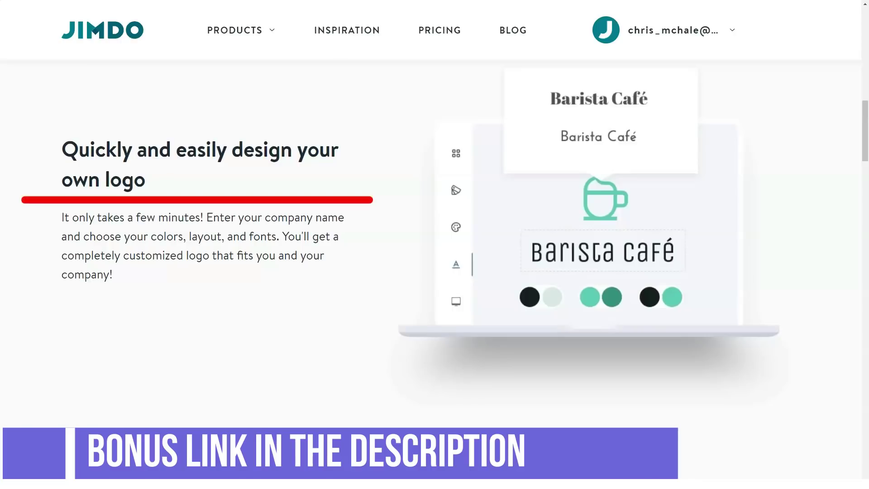
key("ctrl+minus")
key("ctrl+minus")
key("ctrl+minus")
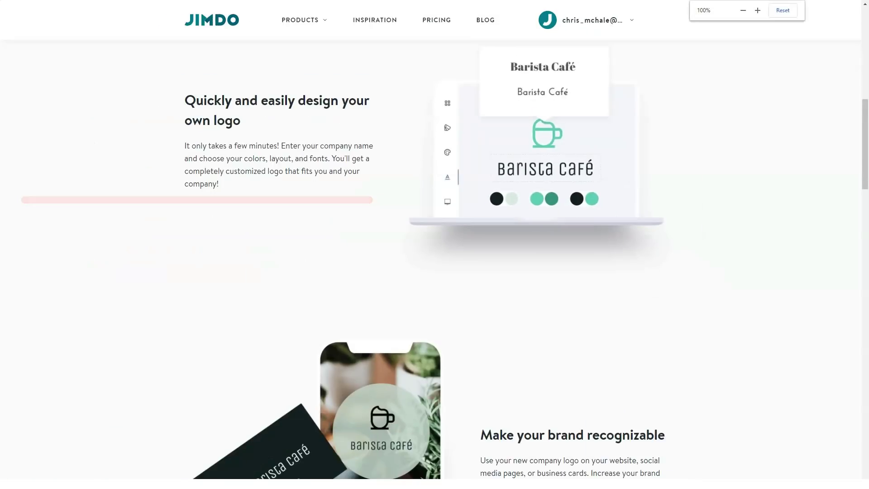
Read the "Make your brand recognizable" section of the logo page at an enlarged page size, then restore the normal size.
scroll(435, 258, "down", 5)
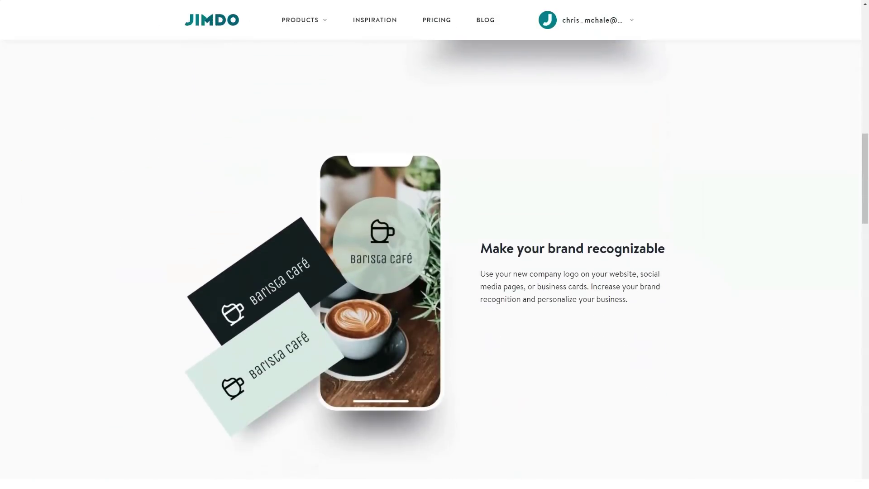
key("ctrl+plus")
key("ctrl+plus")
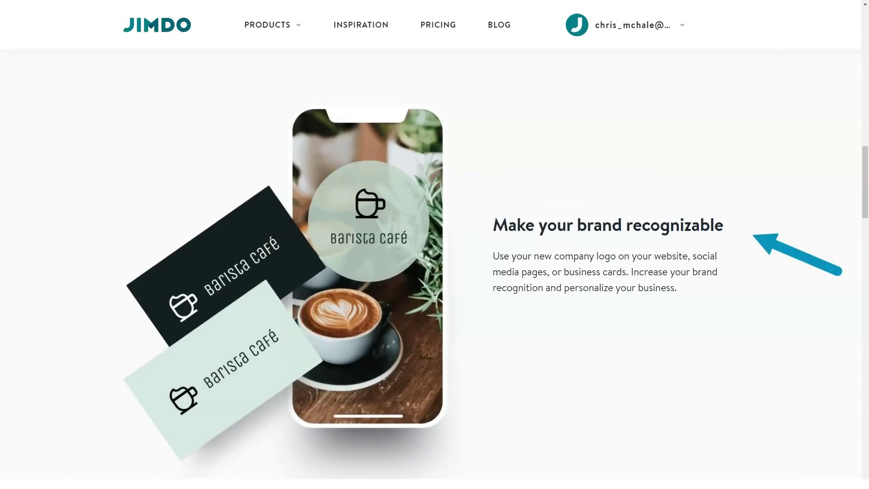
key("ctrl+minus")
key("ctrl+minus")
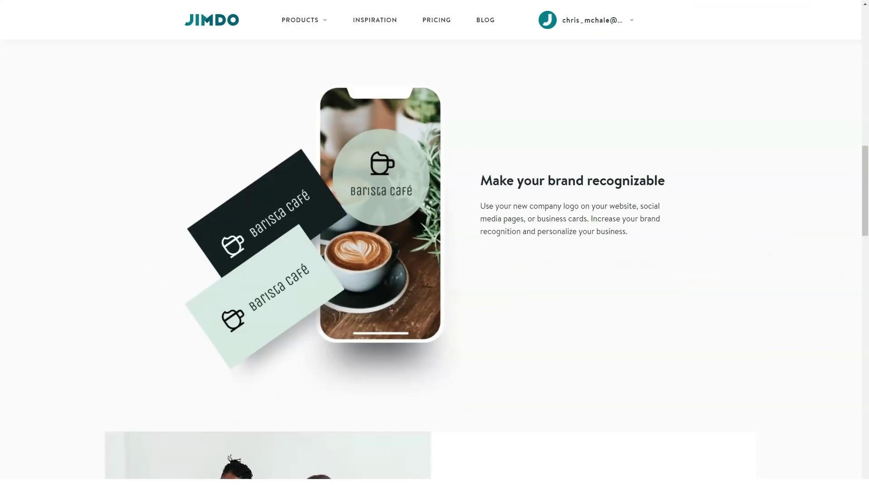
Read the four steps under "How can I create my own logo?" on the logo page.
scroll(434, 258, "down", 6)
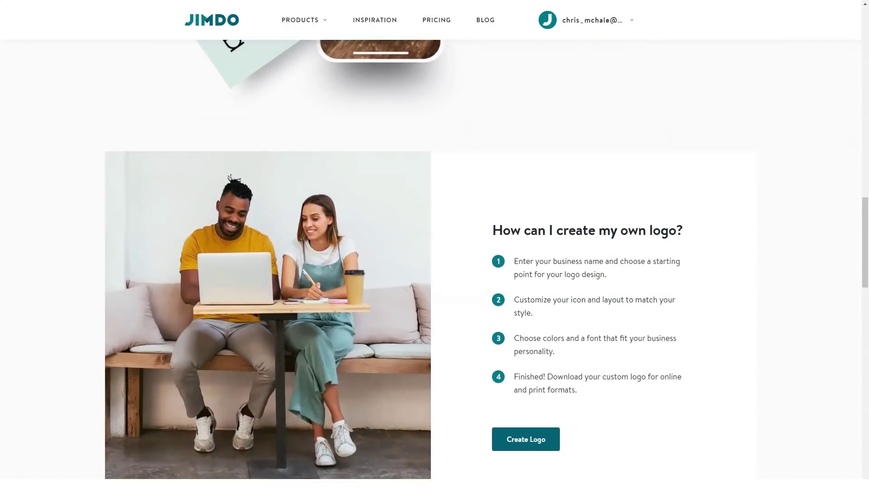
scroll(435, 258, "down", 2)
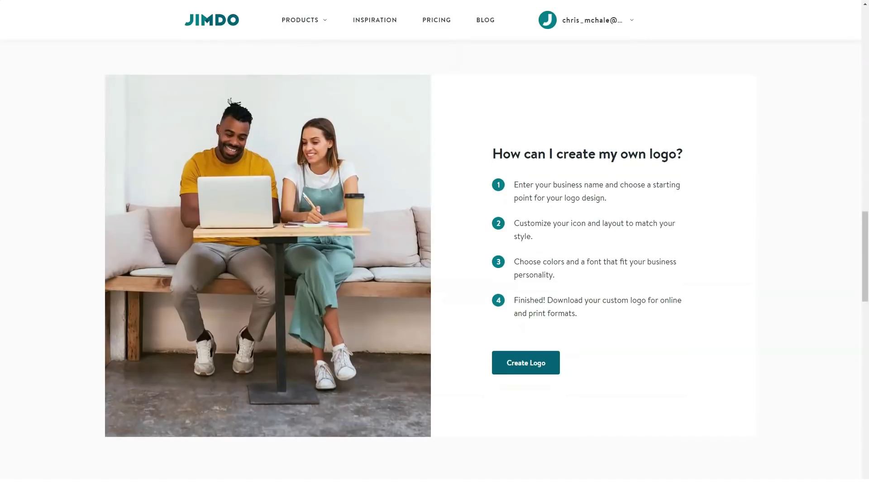
scroll(435, 258, "down", 1)
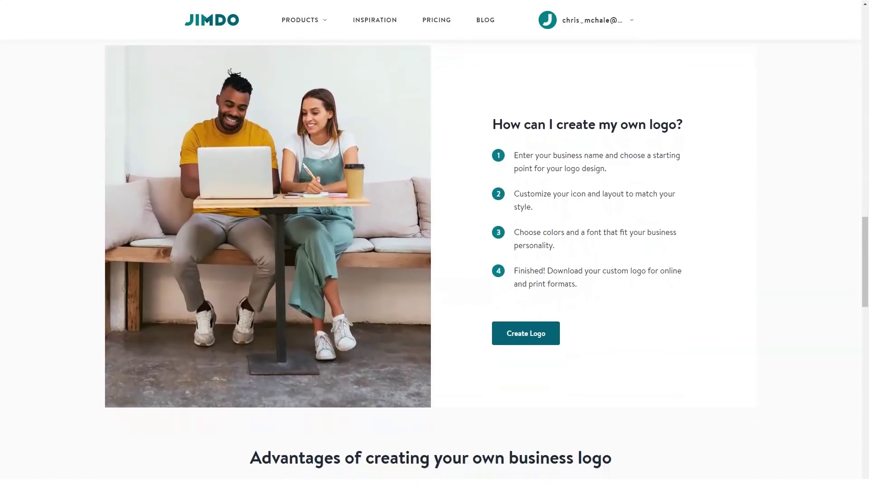
scroll(435, 258, "down", 2)
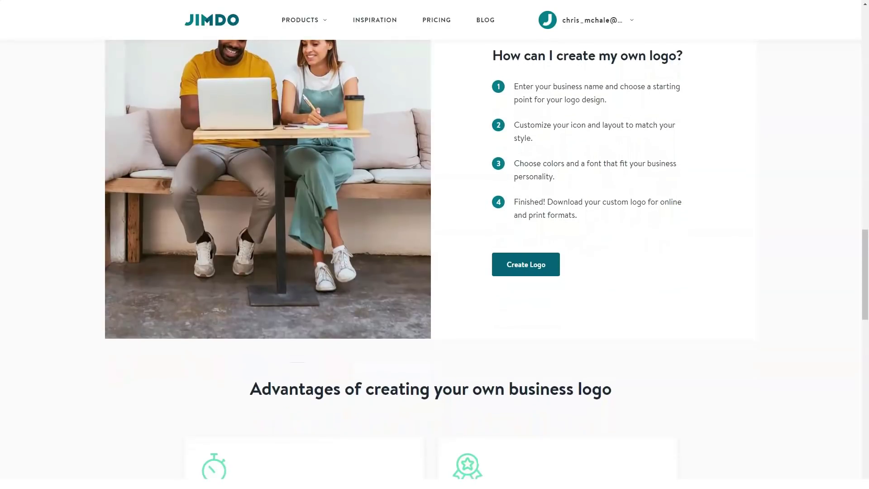
scroll(434, 258, "down", 2)
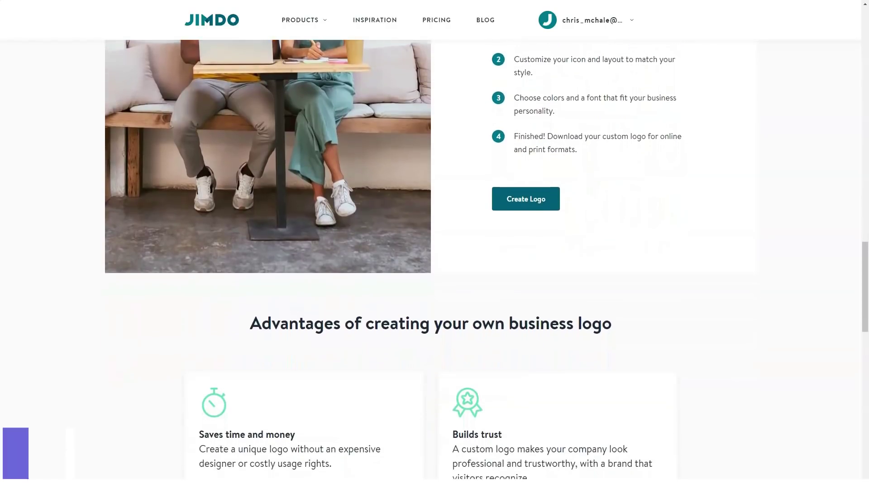
Read the cards under "Advantages of creating your own business logo".
scroll(435, 258, "down", 2)
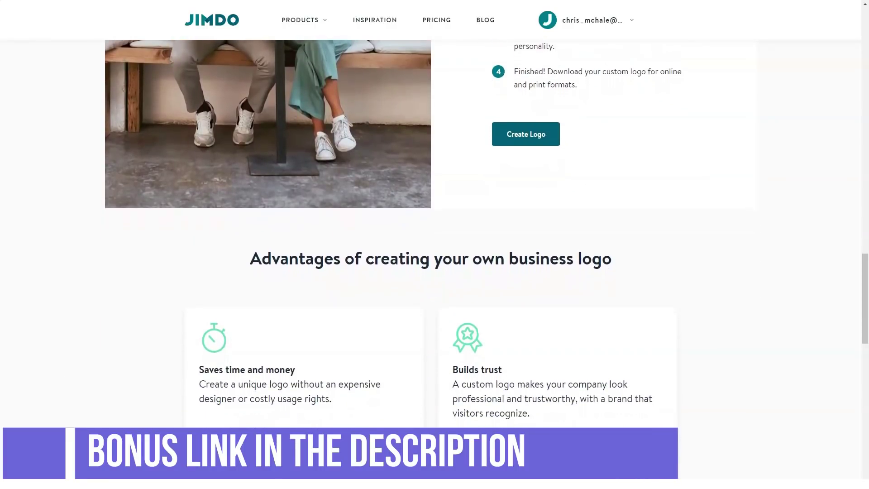
scroll(434, 258, "down", 2)
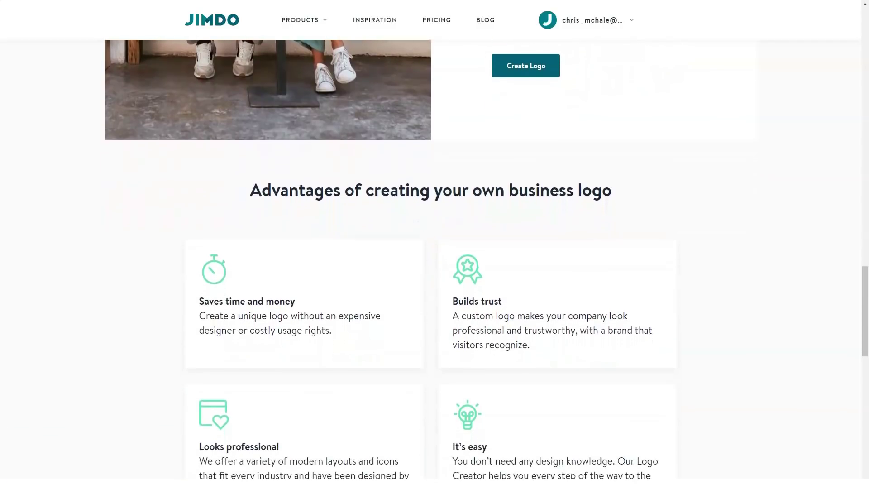
scroll(435, 259, "down", 2)
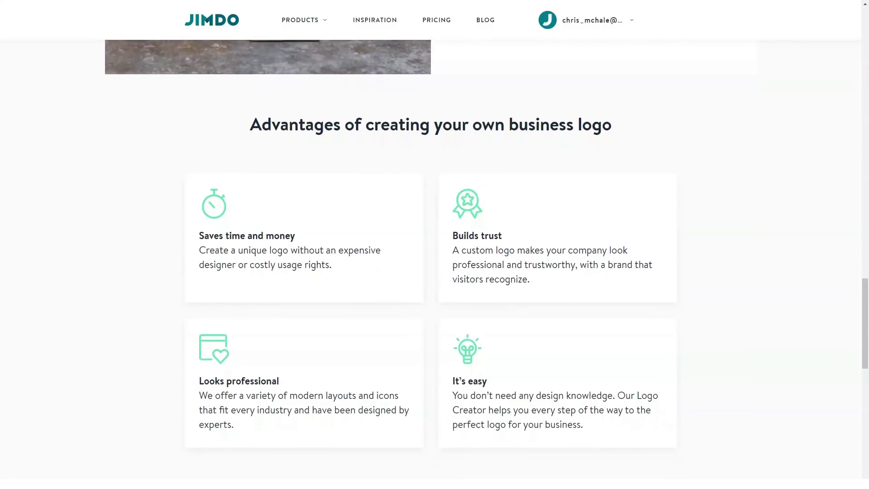
Open the Inspiration page and read its introduction at an enlarged page size, then reset the page size.
scroll(434, 258, "down", 1)
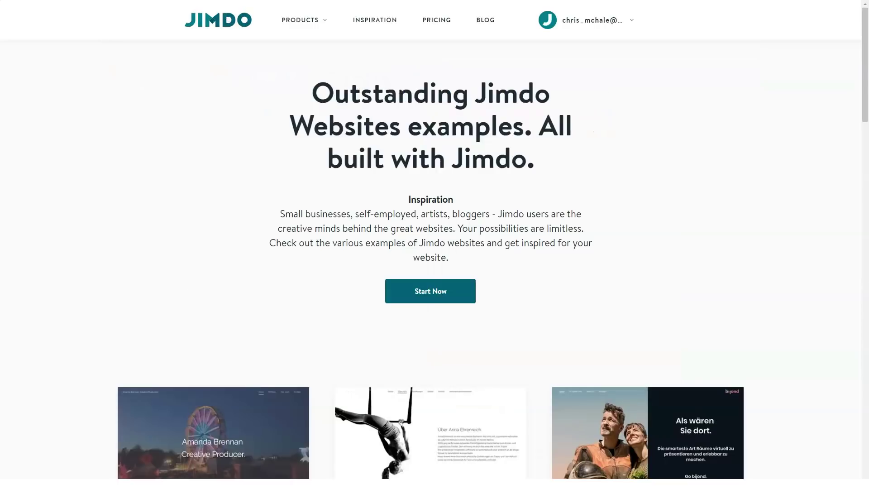
key("ctrl+plus")
key("ctrl+plus")
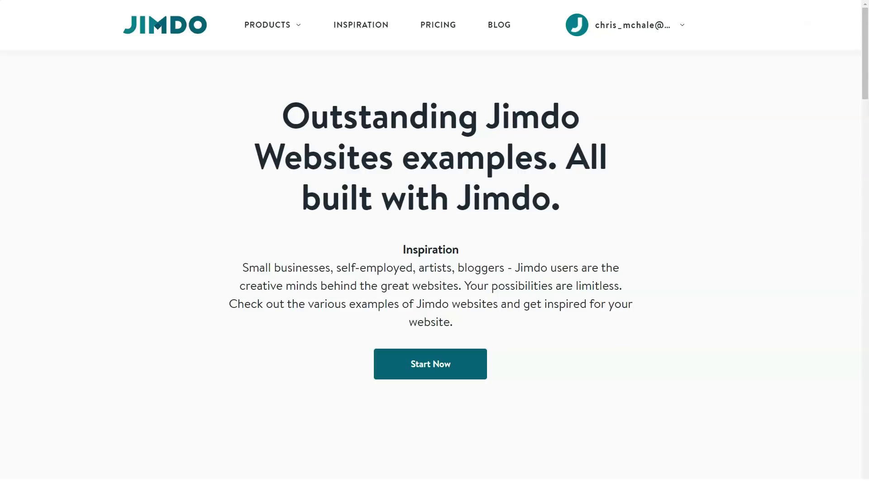
key("ctrl+0")
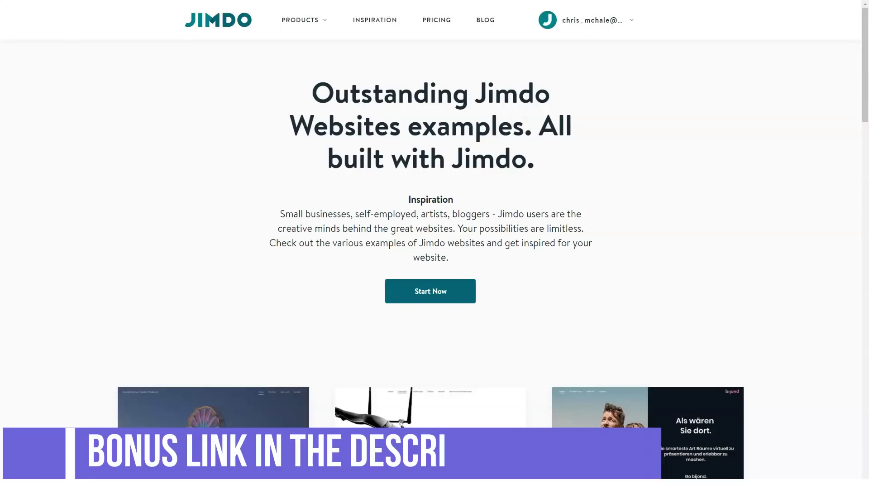
Browse the gallery of example websites built with Jimdo on the Inspiration page.
scroll(431, 272, "down", 2)
scroll(430, 272, "down", 3)
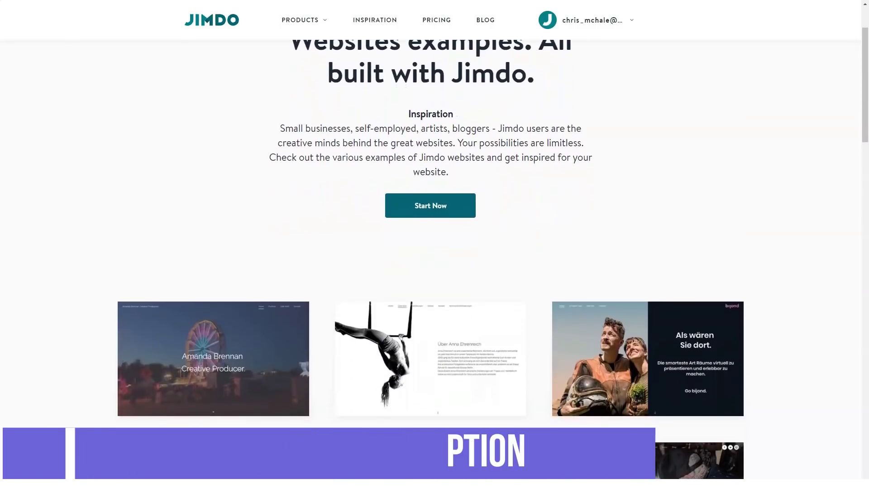
scroll(430, 272, "down", 3)
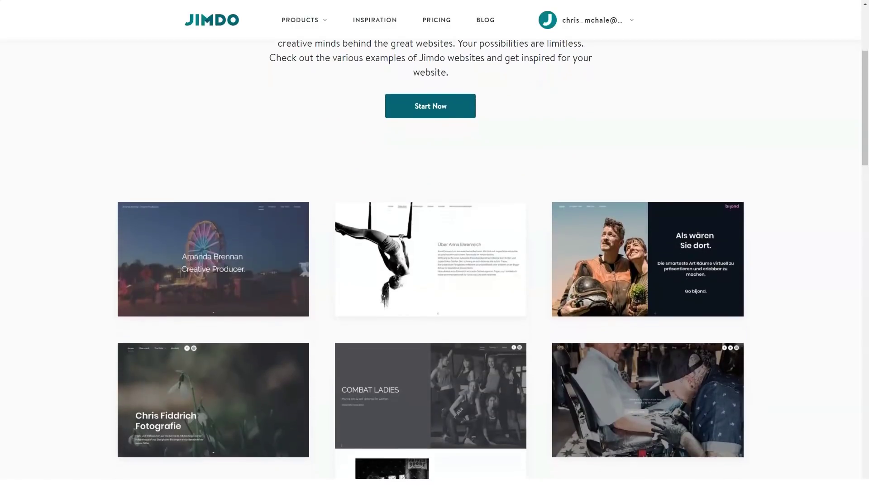
scroll(430, 271, "down", 3)
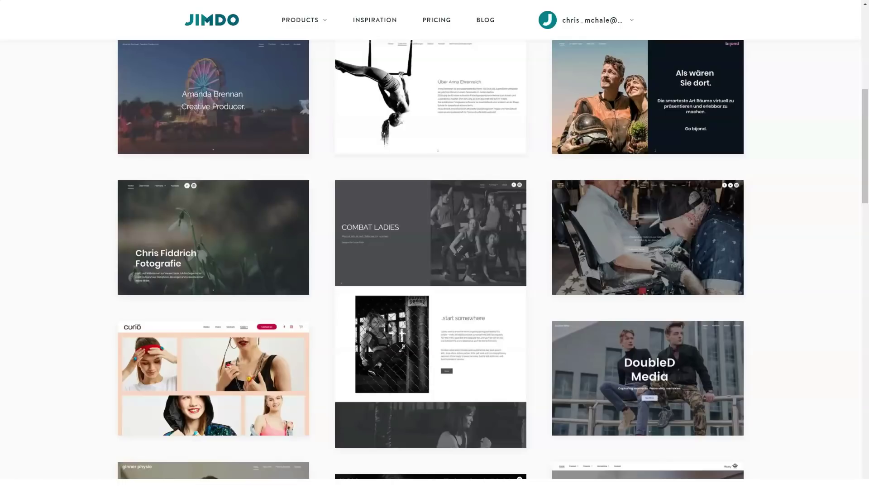
scroll(430, 272, "down", 4)
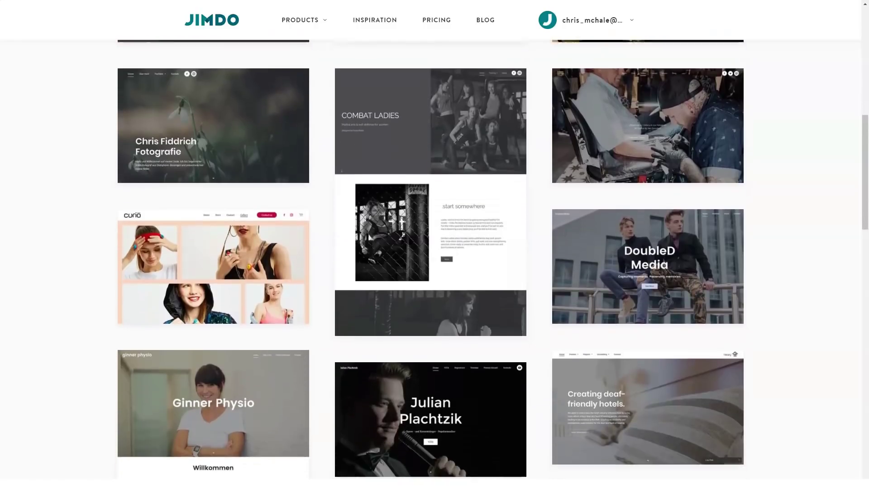
scroll(431, 259, "down", 5)
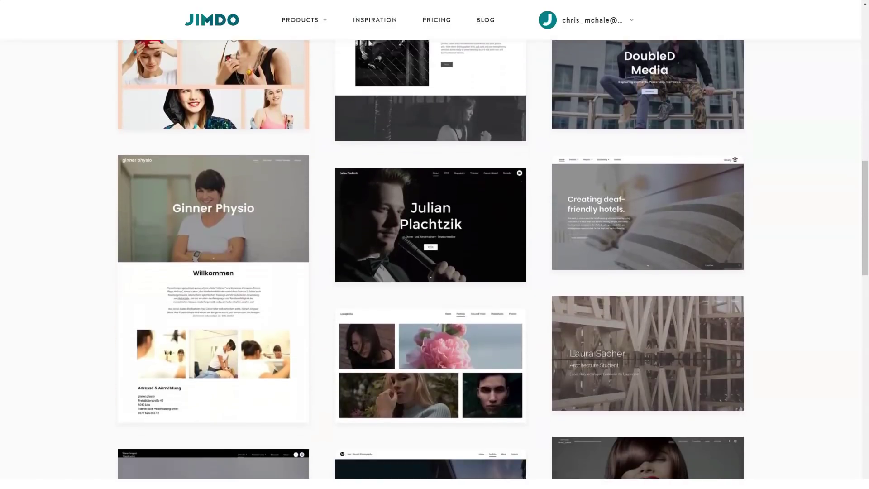
scroll(430, 259, "down", 2)
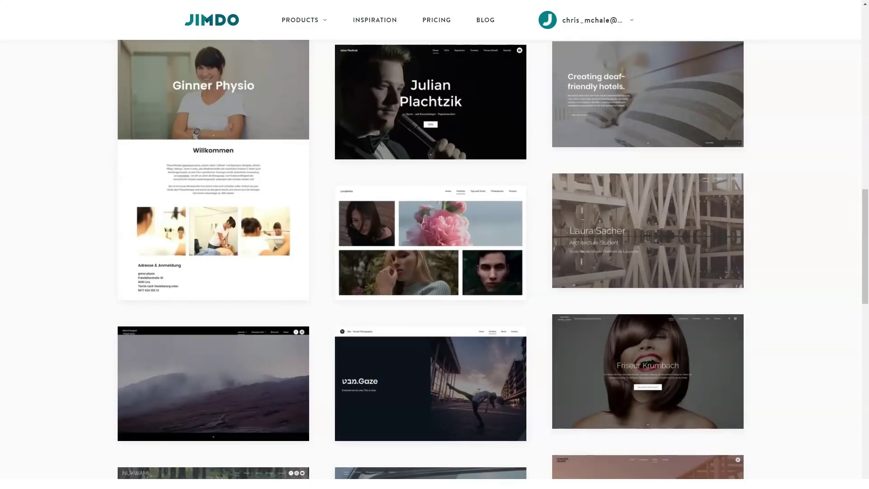
scroll(431, 260, "down", 3)
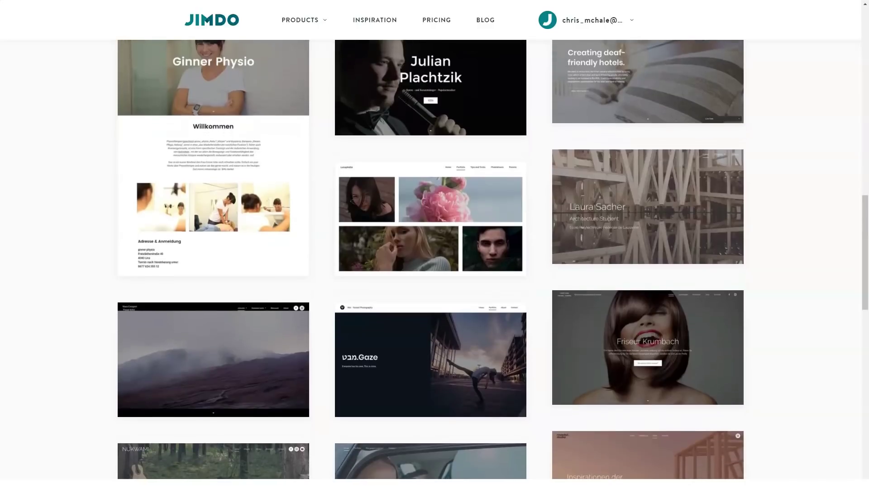
scroll(430, 259, "down", 5)
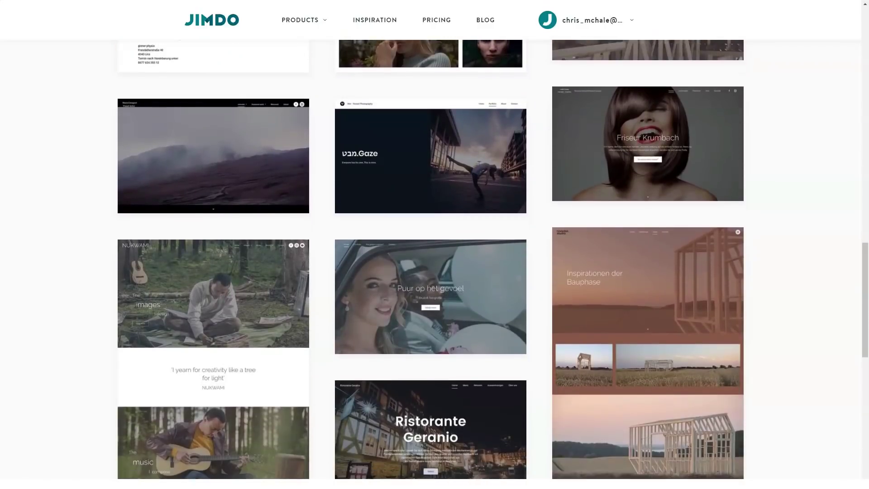
scroll(430, 259, "down", 1)
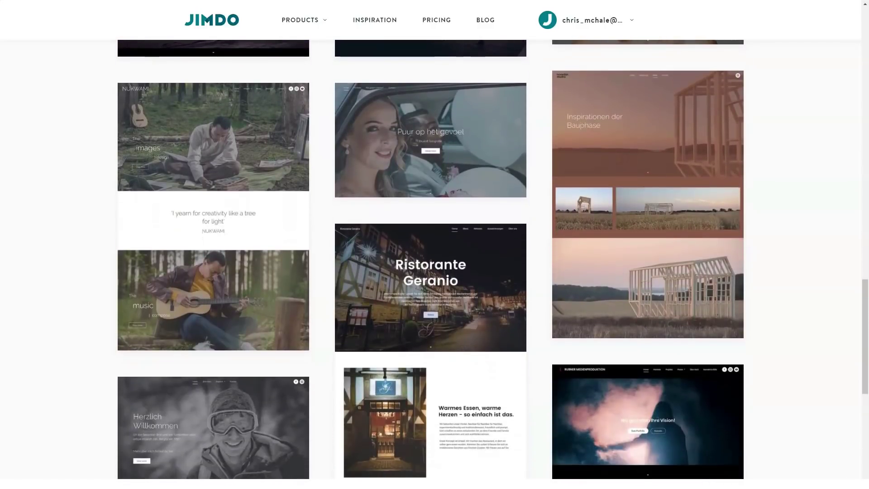
Look through the remaining example sites further down the Inspiration gallery, including the restaurant, bike team and landscape photography designs.
scroll(430, 259, "down", 1)
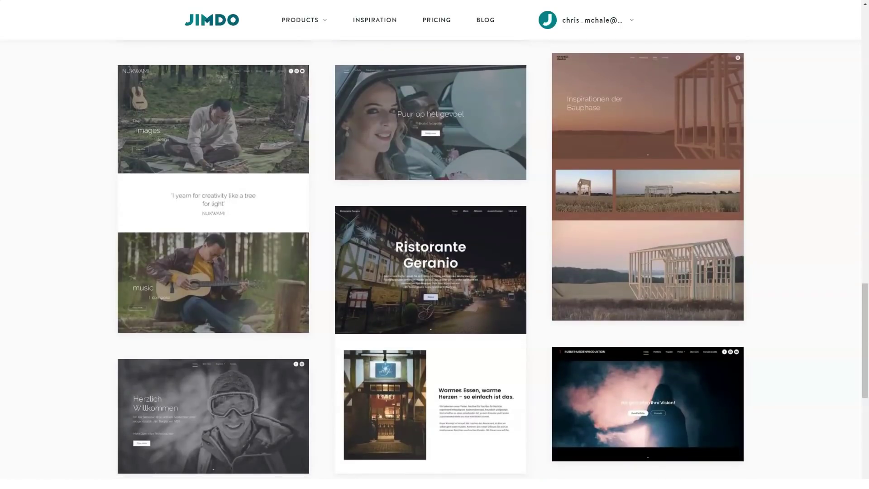
scroll(431, 260, "down", 5)
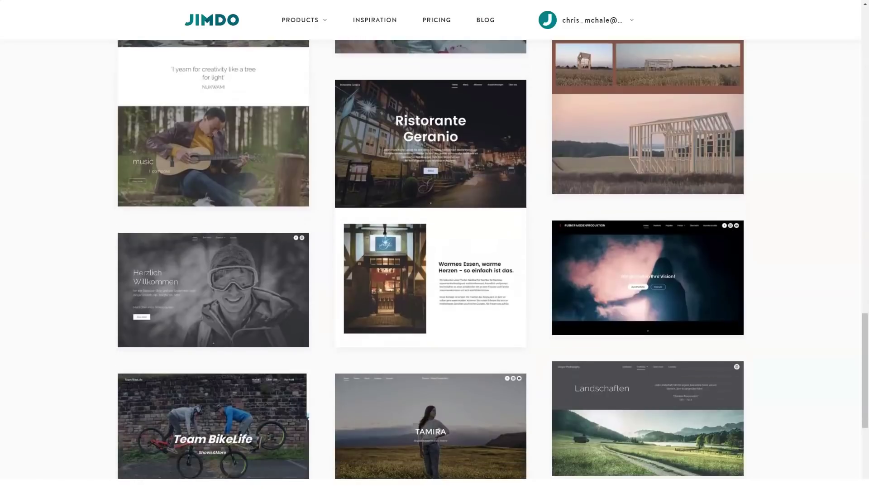
scroll(431, 260, "down", 4)
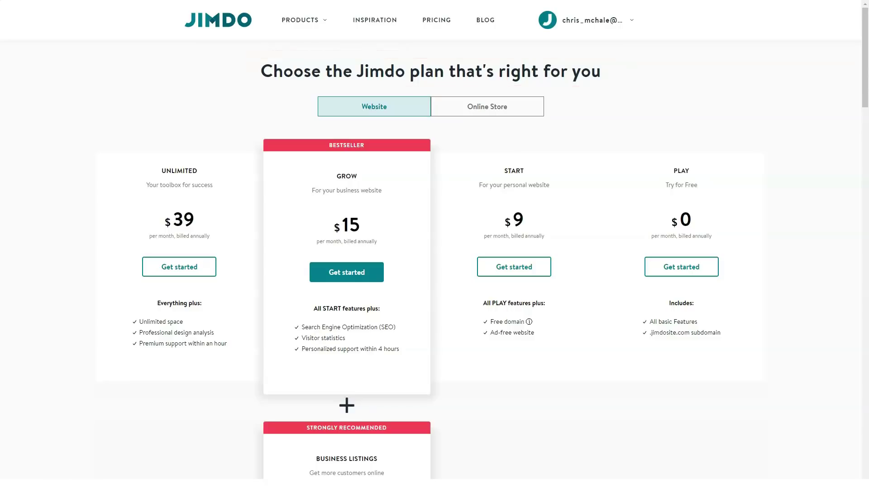
Open the Pricing page and review the website plans, the Business Listings add-on and the features included in all premium plans.
scroll(435, 263, "down", 3)
scroll(435, 263, "down", 3)
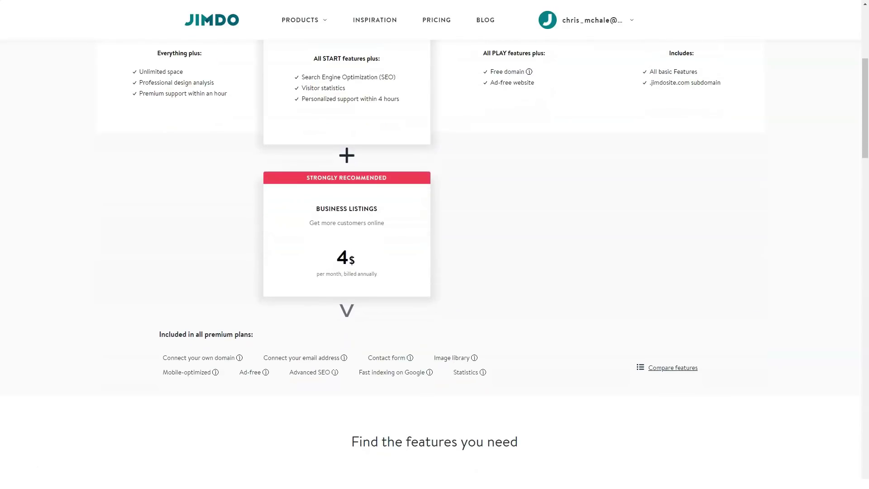
scroll(435, 262, "down", 2)
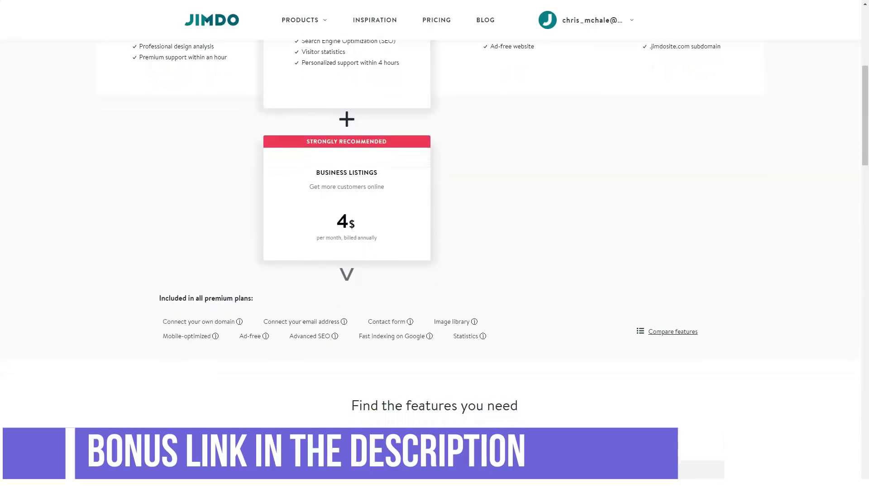
Compare the Unlimited, Grow, Start and Play plans across the Hosting, Website and Add-ons tables under "Find the features you need".
scroll(435, 262, "down", 5)
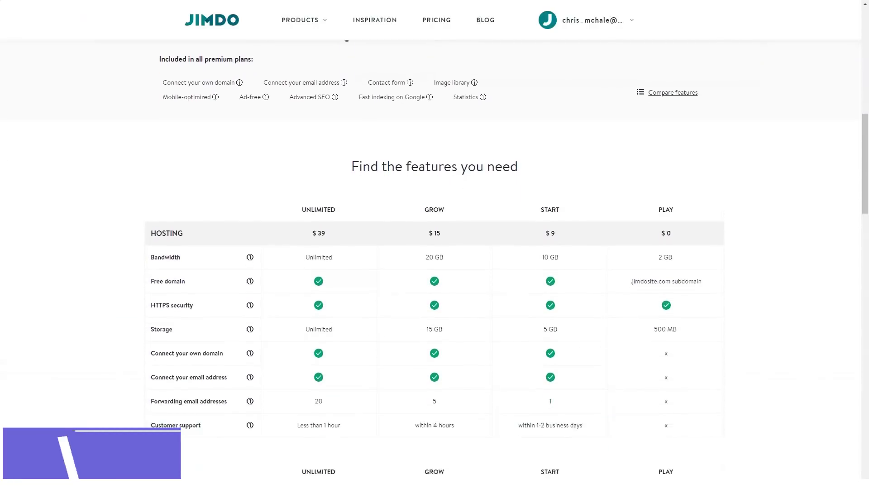
scroll(435, 263, "down", 1)
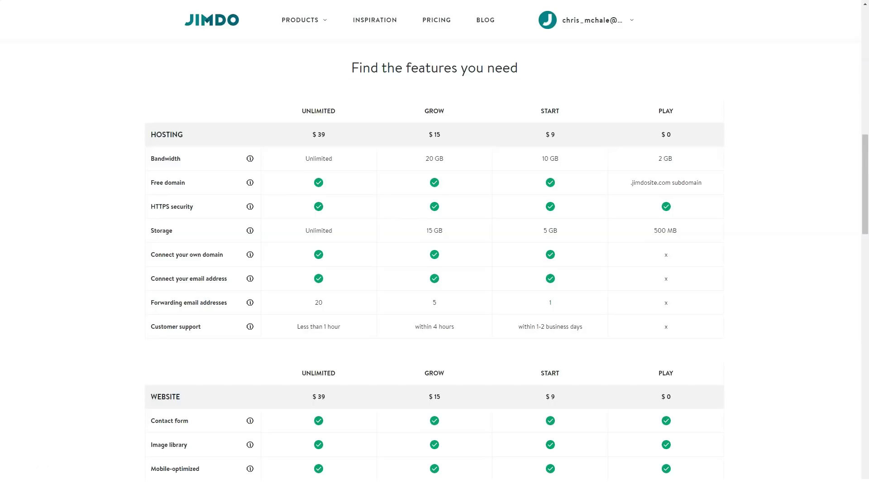
scroll(435, 260, "down", 2)
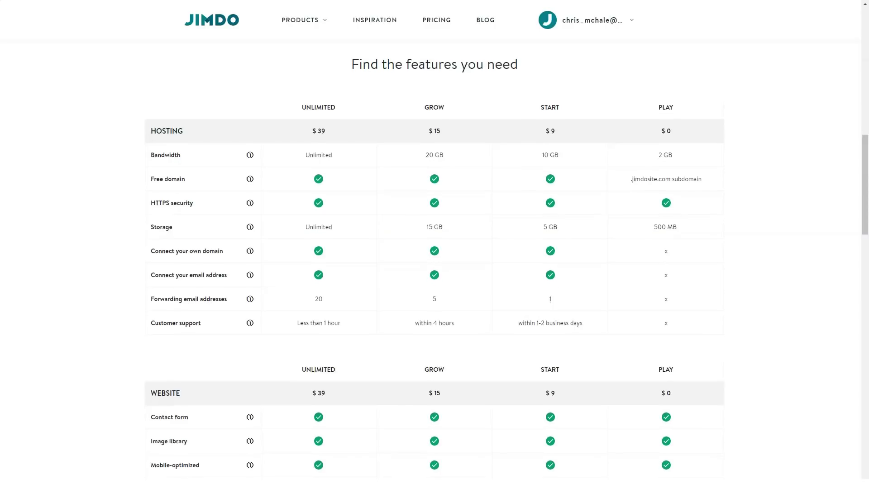
scroll(434, 261, "down", 3)
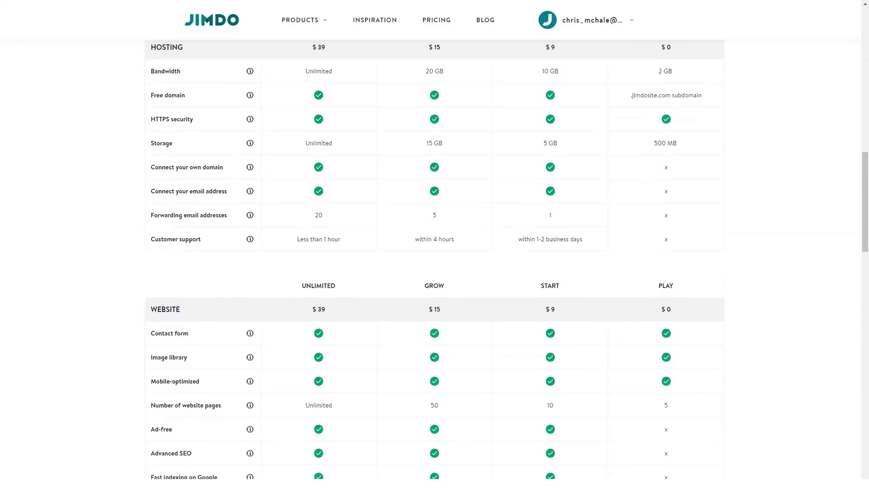
scroll(434, 261, "down", 3)
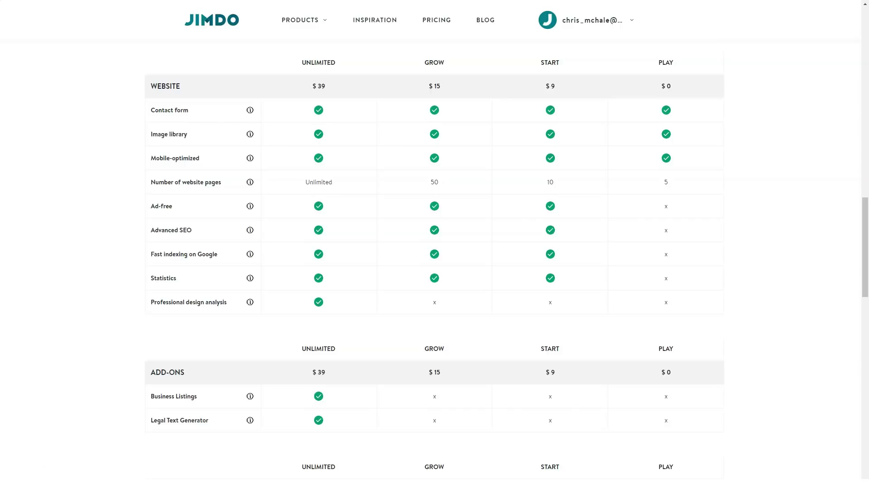
scroll(434, 260, "down", 3)
scroll(435, 263, "down", 4)
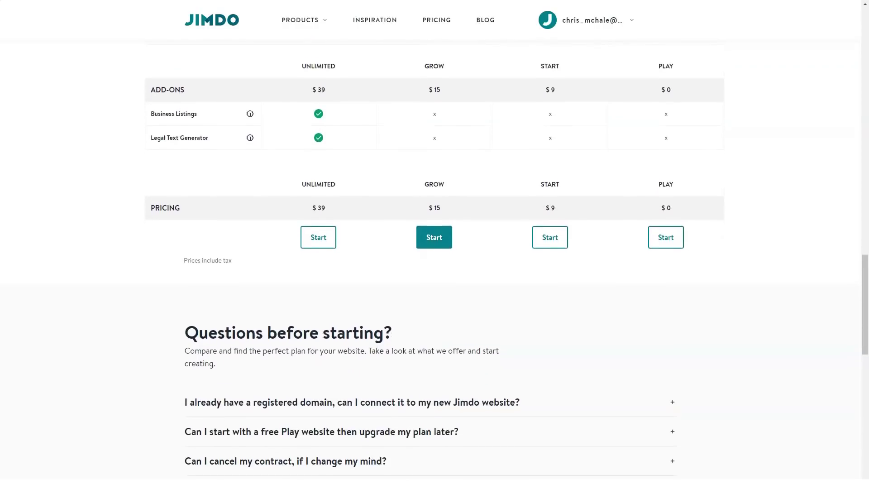
Read the questions under "Questions before starting?" and the Creator editor section on the Pricing page.
scroll(435, 263, "down", 4)
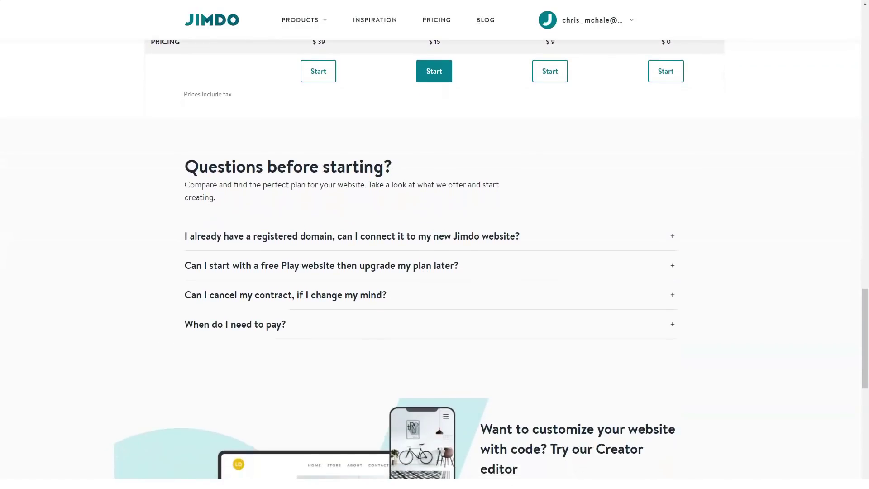
scroll(435, 262, "down", 4)
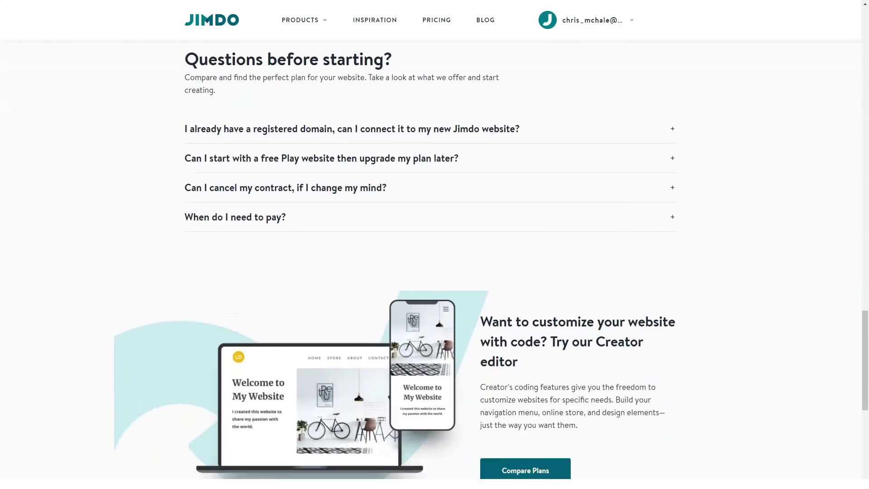
scroll(435, 263, "down", 3)
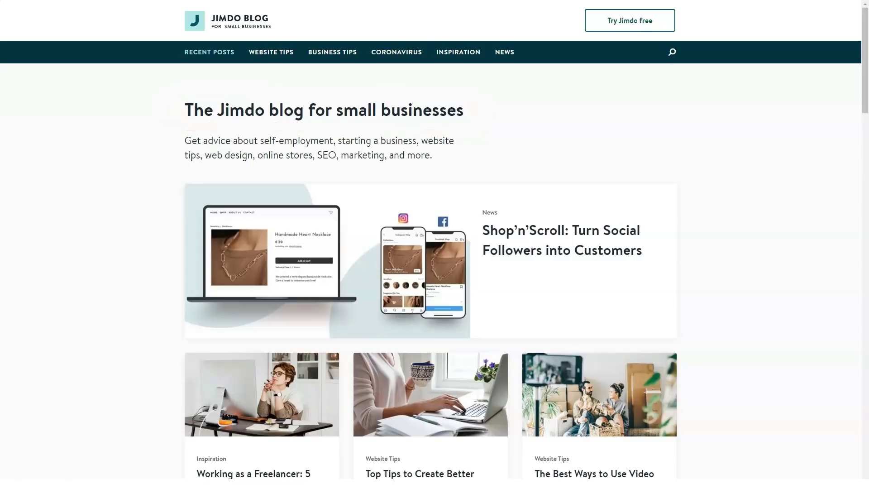
Open the Jimdo blog and look over its introduction, the featured Shop'n'Scroll article and the recent posts.
scroll(431, 248, "down", 1)
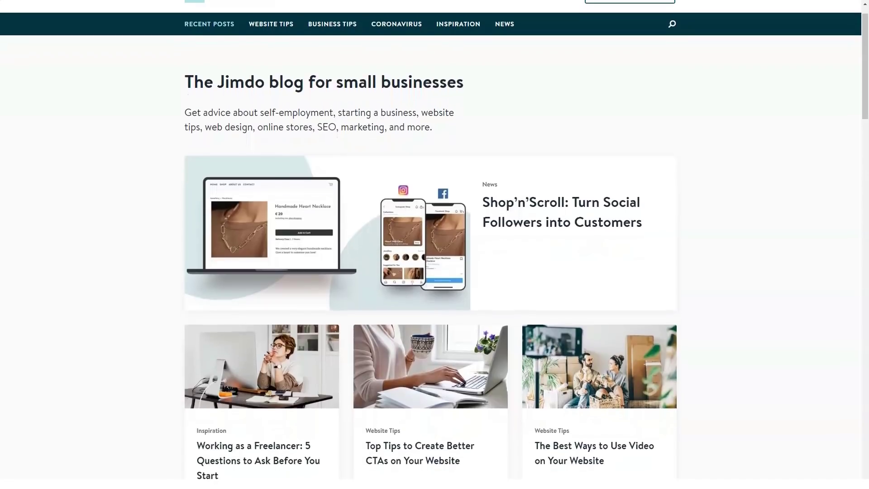
scroll(431, 248, "down", 2)
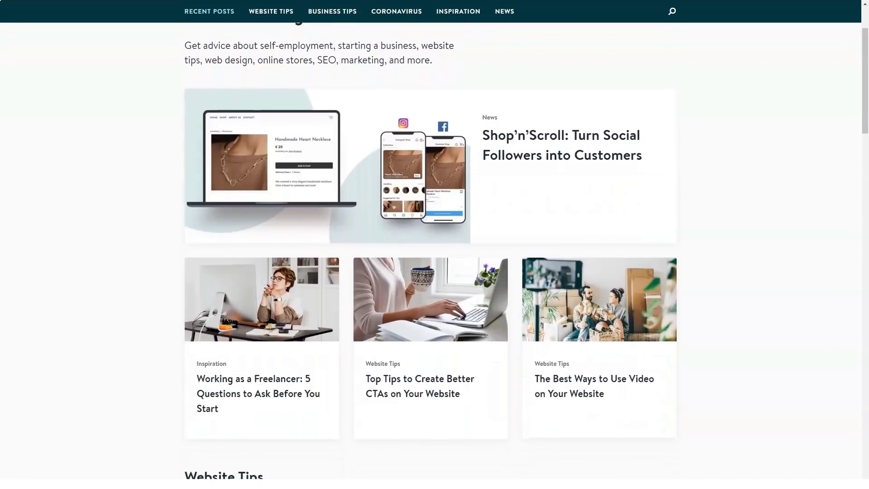
scroll(431, 248, "down", 1)
scroll(431, 248, "down", 1)
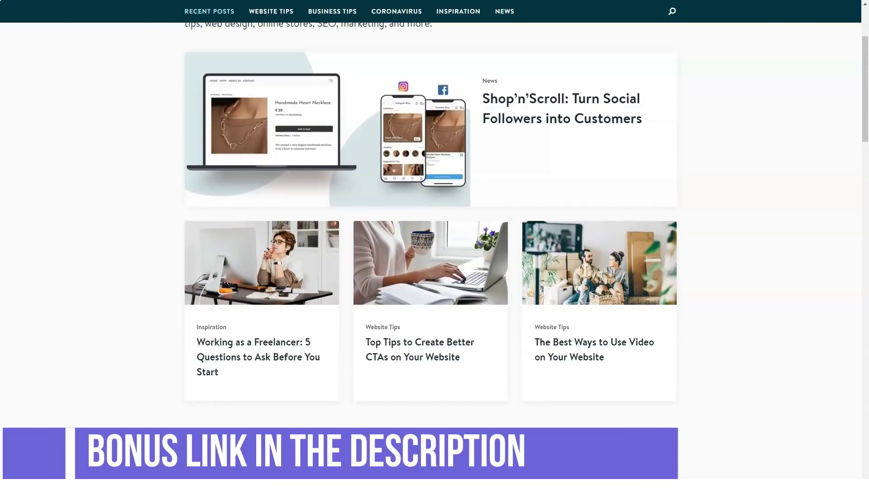
scroll(431, 248, "down", 3)
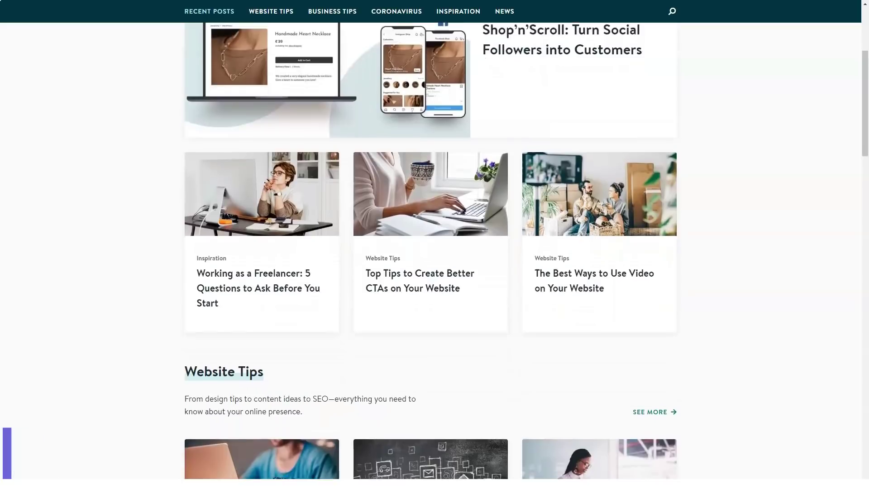
Look over the article cards in the Website Tips and Business Tips sections of the blog's main page.
scroll(431, 248, "down", 1)
scroll(435, 244, "down", 4)
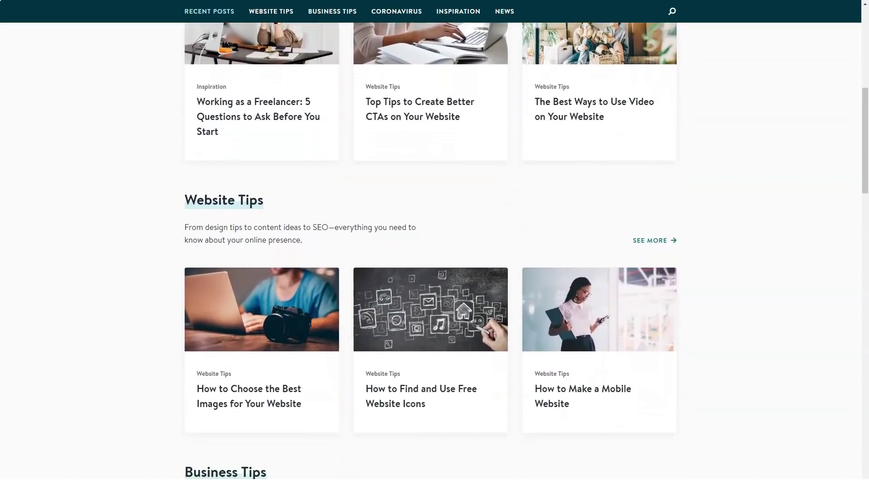
scroll(434, 245, "down", 1)
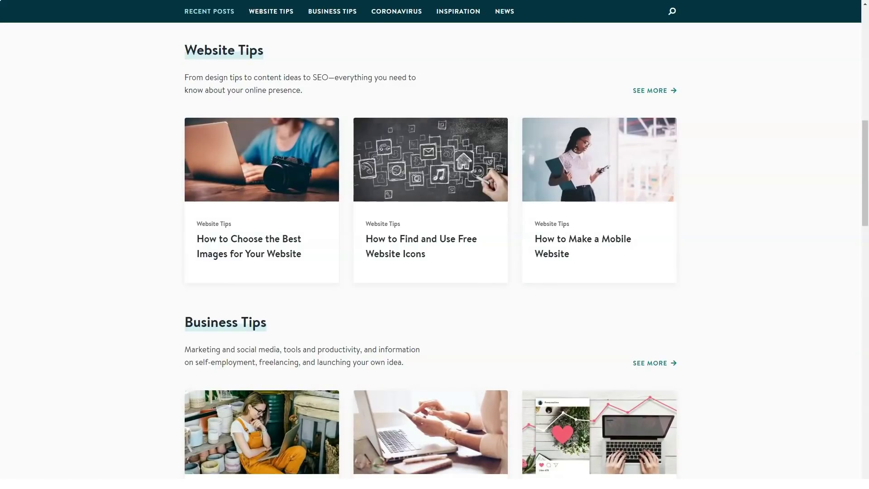
scroll(434, 244, "down", 3)
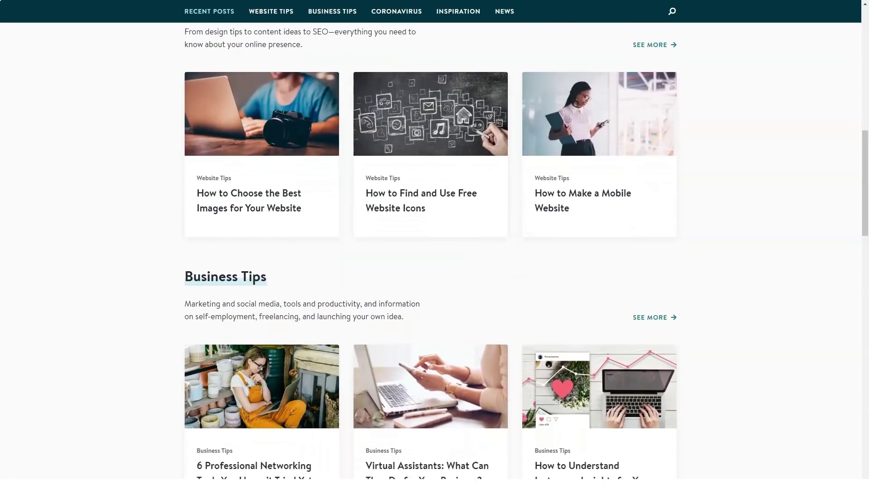
scroll(434, 244, "down", 2)
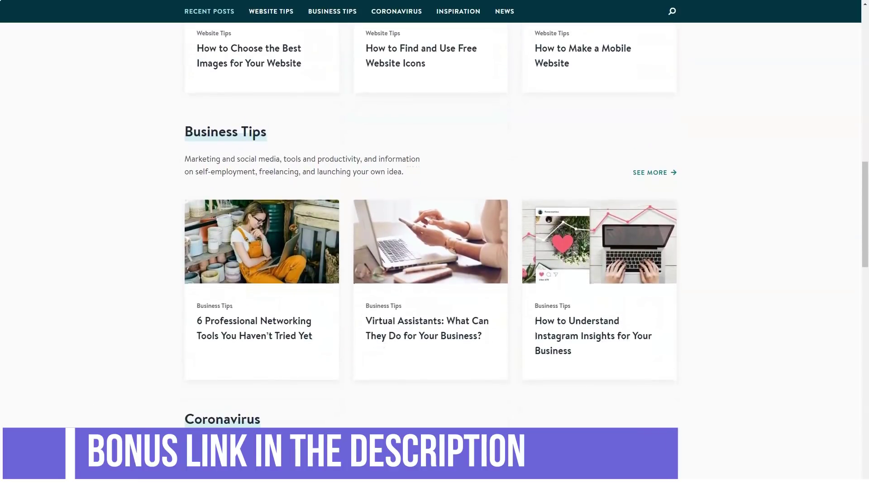
scroll(434, 244, "down", 3)
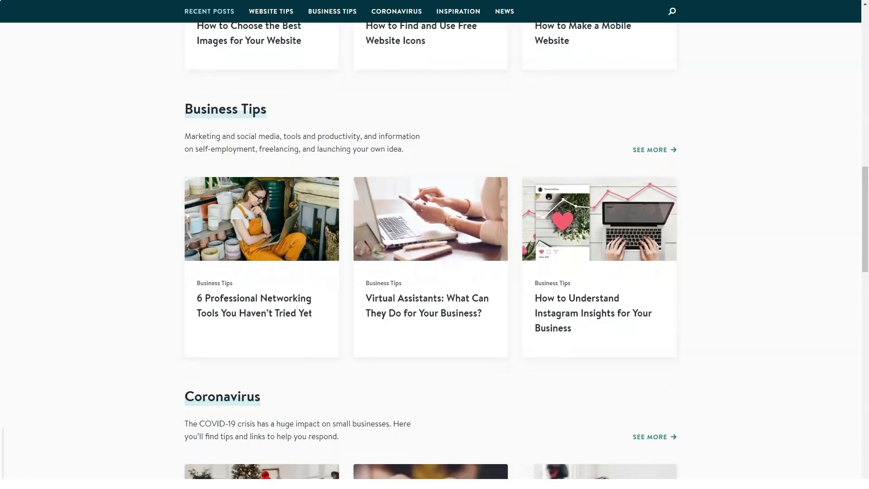
Look over the Coronavirus, Inspiration and News sections on the blog's main page.
scroll(435, 245, "down", 3)
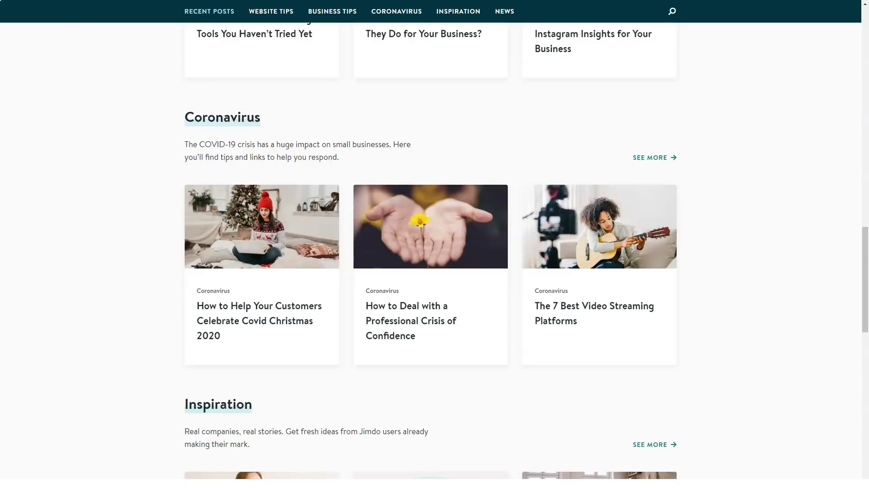
scroll(435, 244, "down", 2)
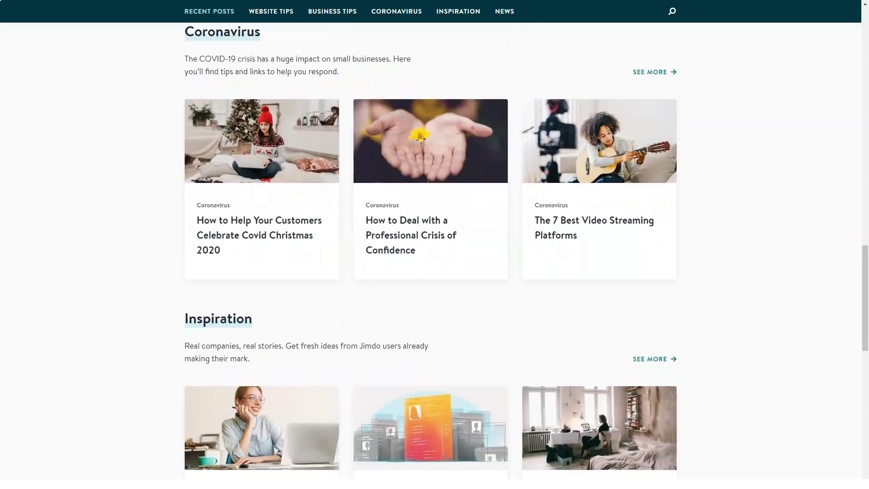
scroll(435, 244, "down", 3)
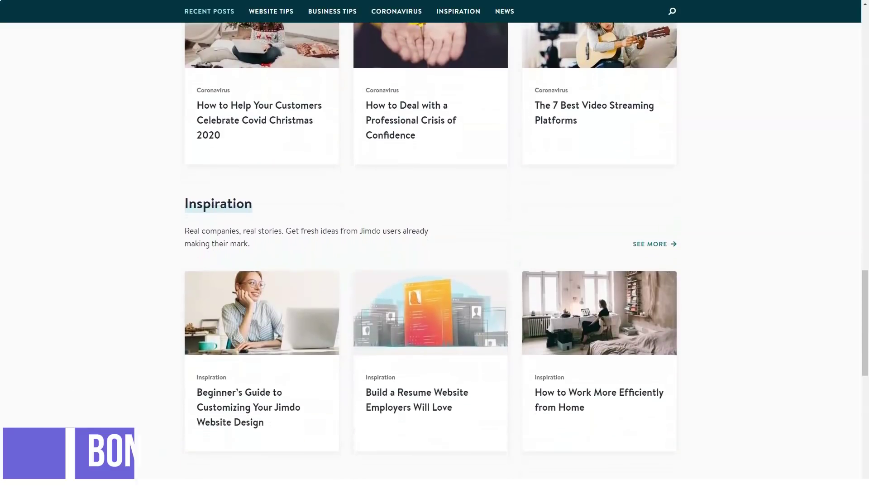
scroll(431, 250, "down", 1)
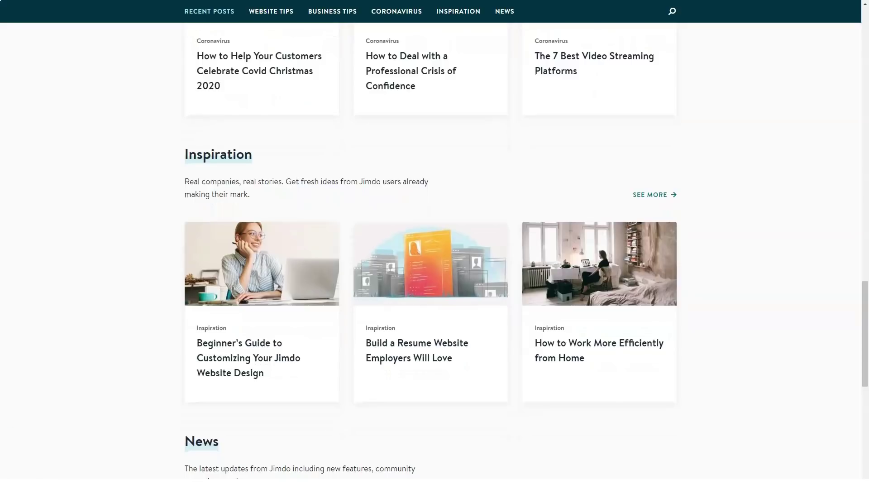
scroll(431, 256, "down", 3)
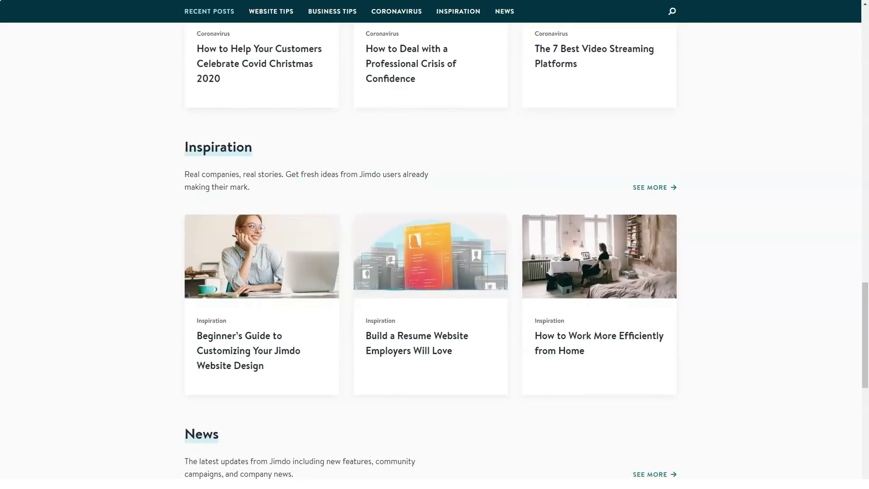
scroll(431, 255, "down", 4)
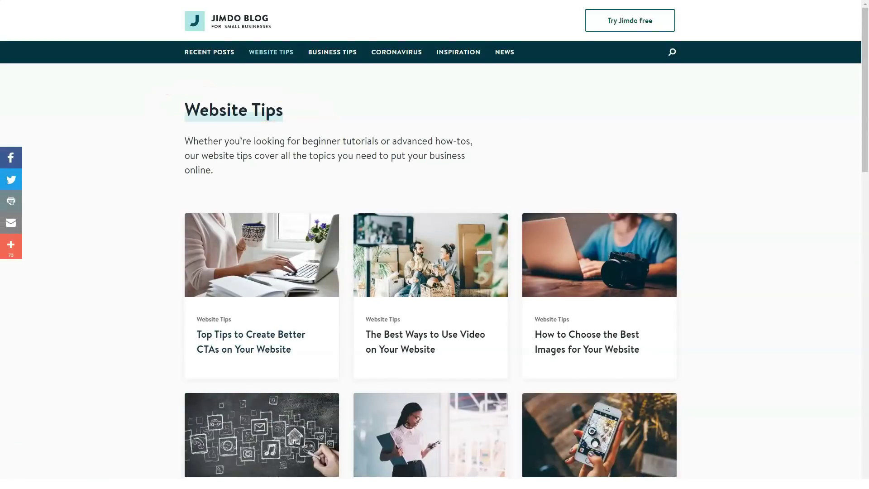
Open the blog's Website Tips category, browse its articles down to the end of the list, and return to the category heading.
scroll(434, 244, "down", 2)
scroll(434, 244, "down", 3)
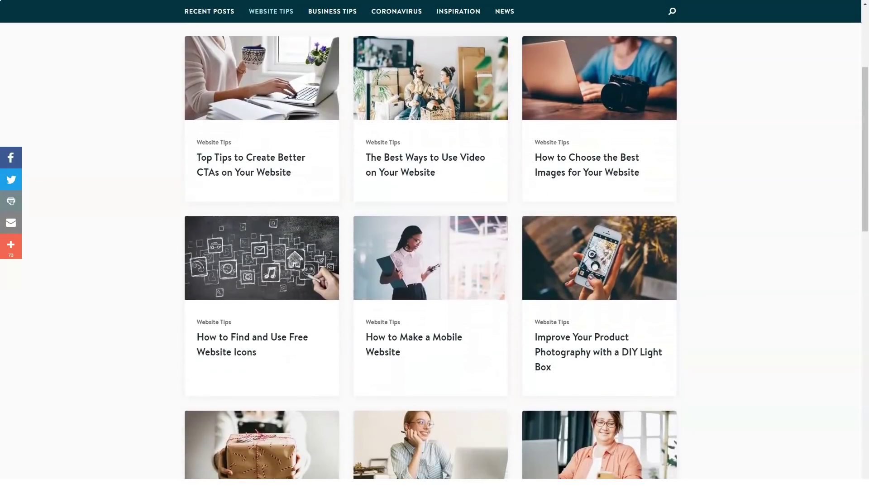
scroll(435, 244, "down", 3)
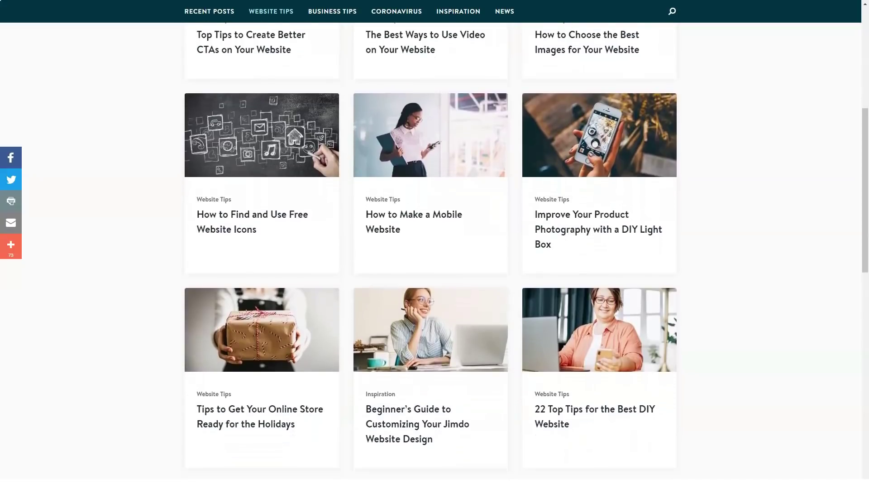
scroll(435, 244, "down", 1)
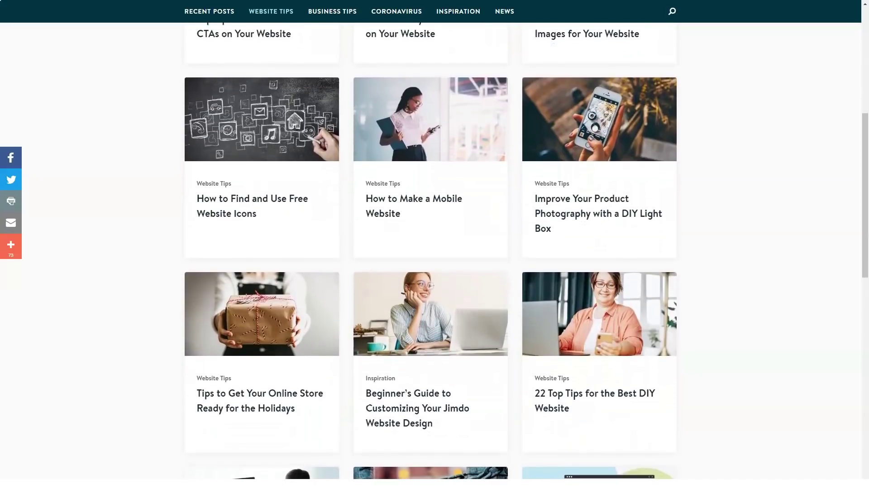
scroll(435, 244, "down", 5)
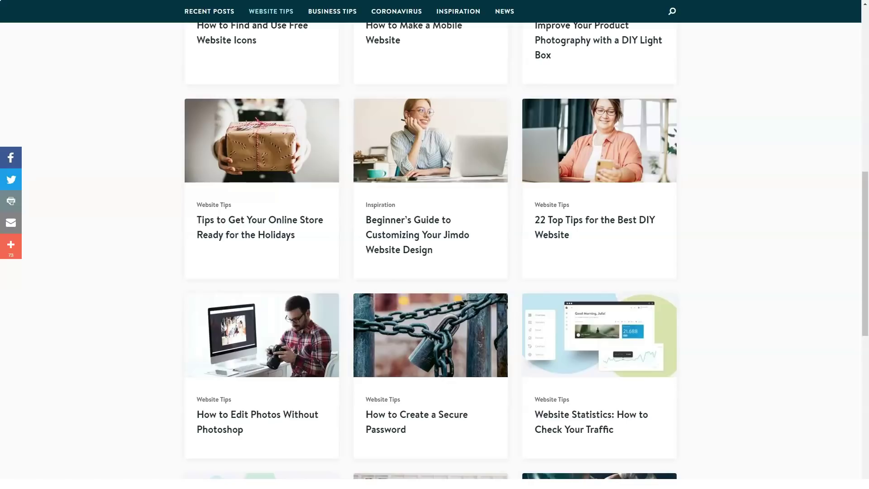
scroll(435, 244, "down", 5)
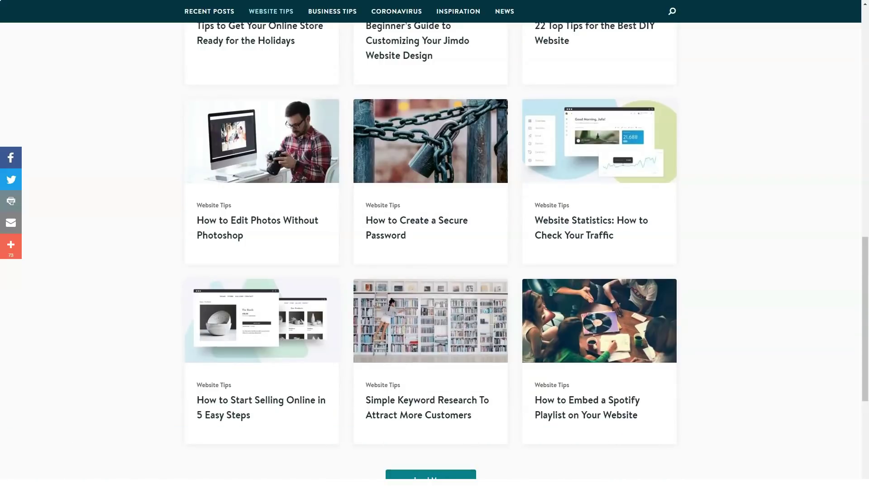
scroll(434, 244, "up", 14)
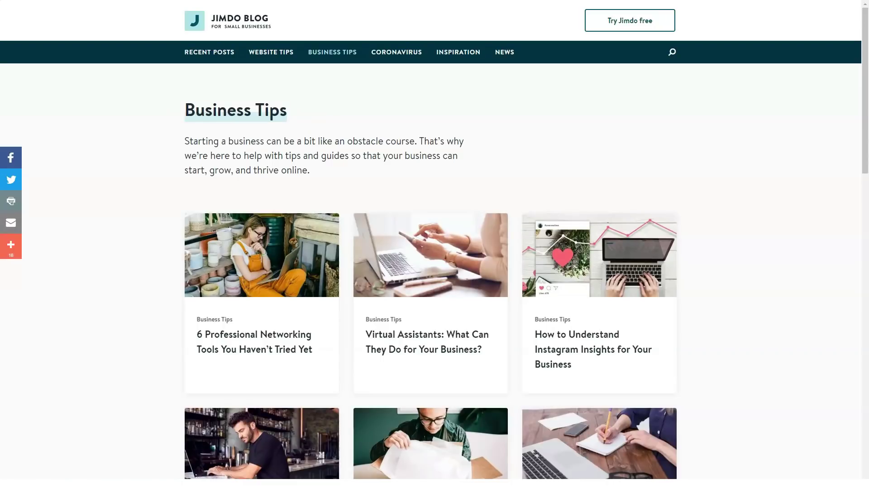
Look through the article cards in the blog's Business Tips category, from the introduction down to the lower rows.
scroll(431, 254, "down", 2)
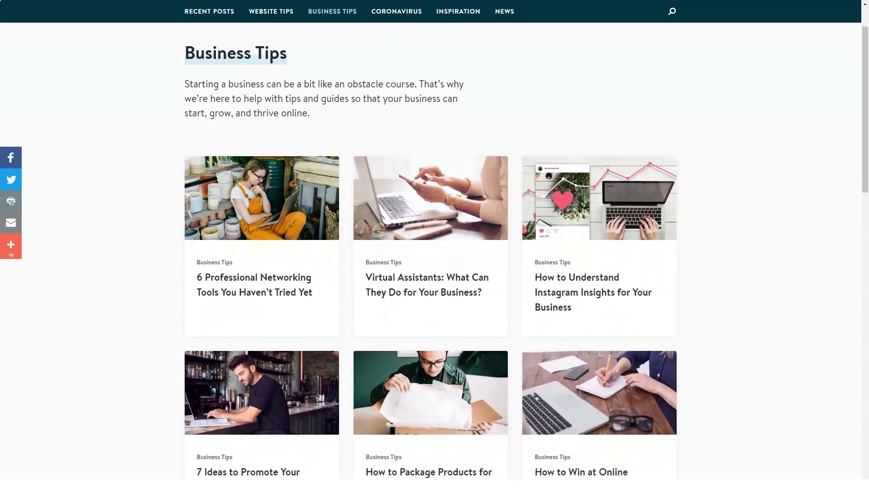
scroll(431, 251, "down", 2)
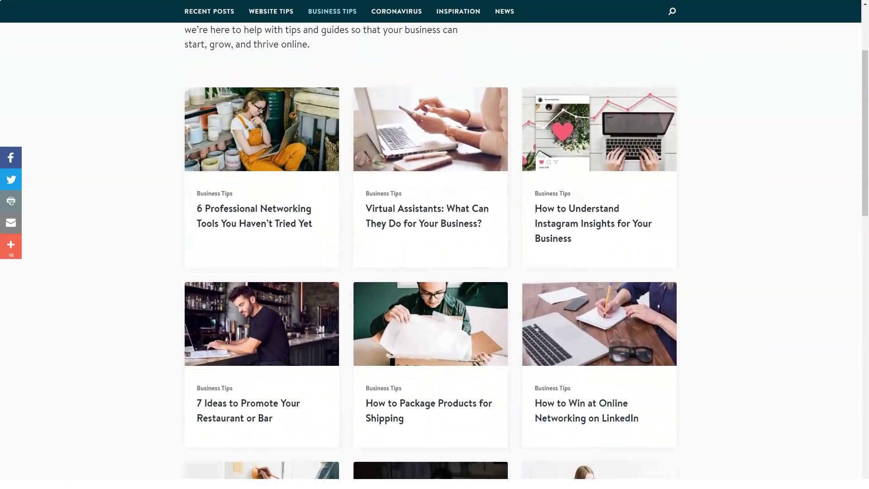
scroll(431, 251, "down", 3)
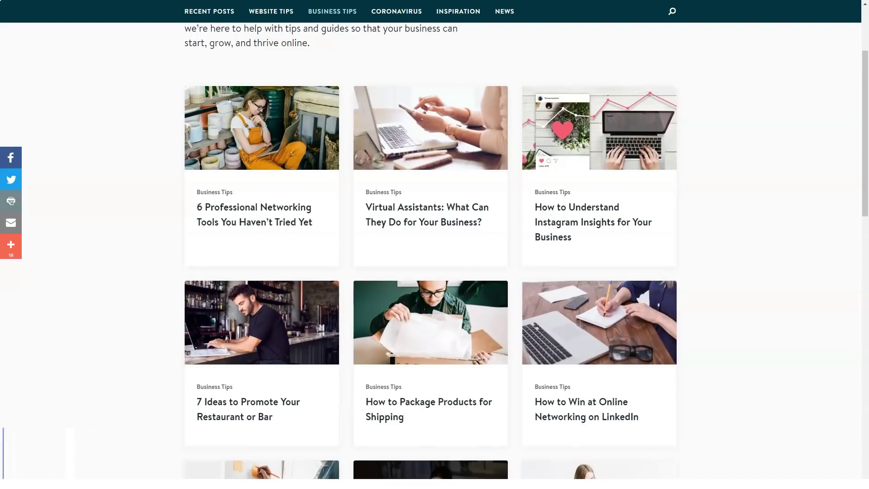
scroll(431, 252, "down", 3)
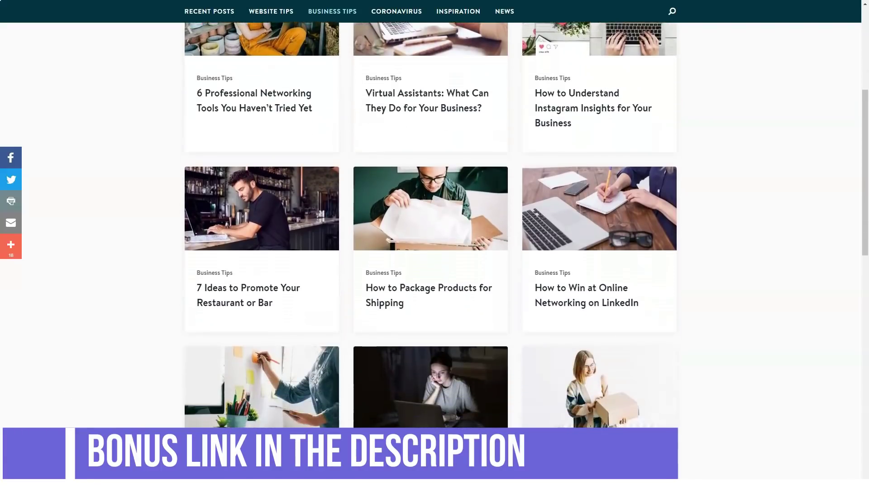
scroll(431, 252, "down", 3)
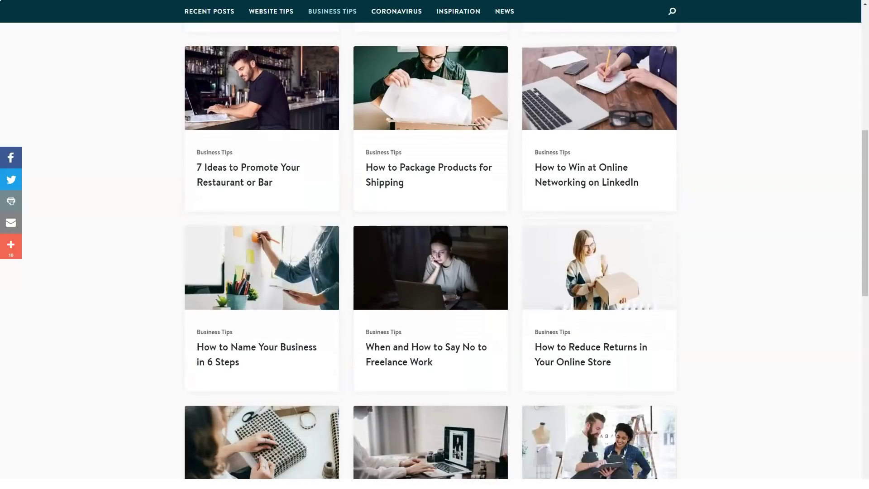
scroll(431, 251, "down", 1)
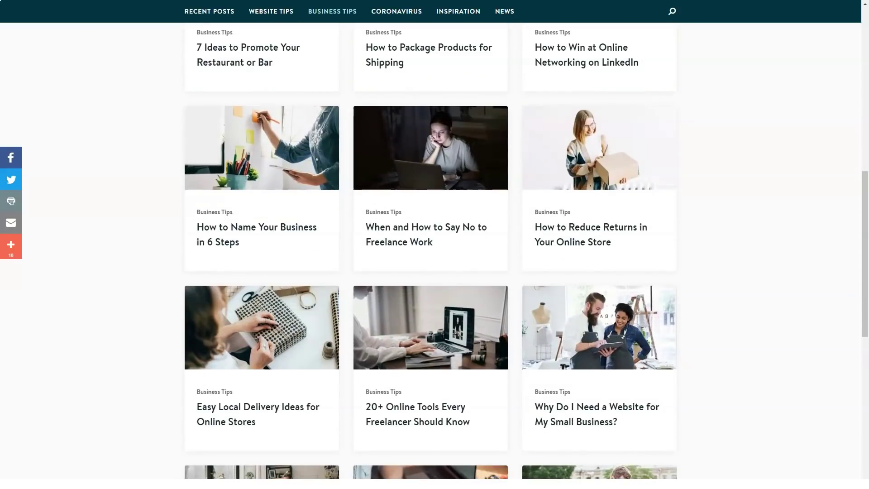
scroll(431, 251, "down", 5)
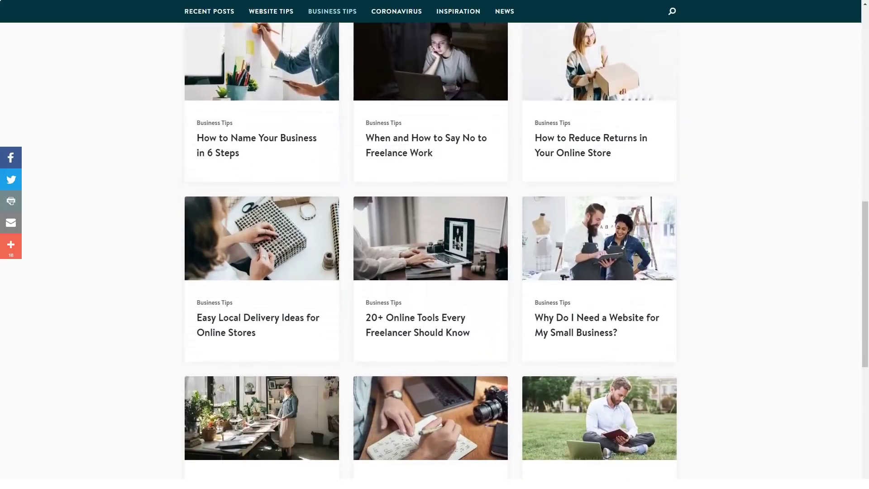
scroll(431, 251, "down", 1)
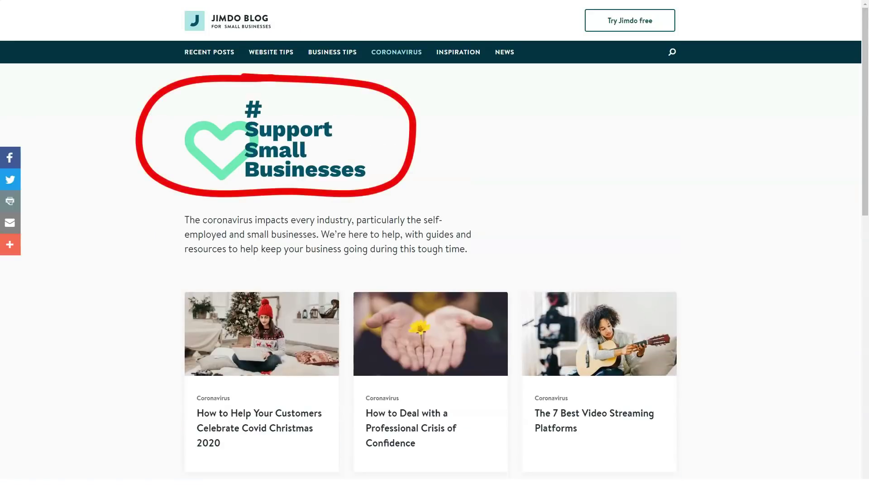
Look through the #SupportSmallBusinesses introduction and the articles in the blog's Coronavirus category.
scroll(434, 244, "down", 3)
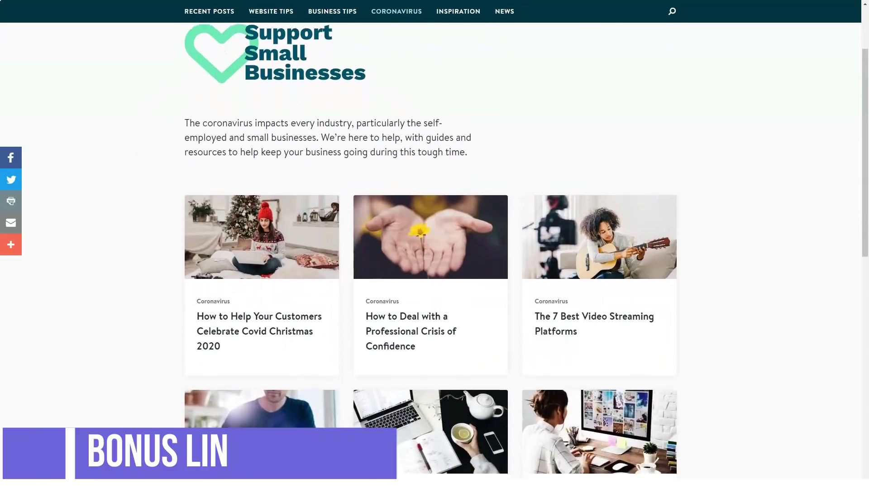
scroll(435, 245, "down", 3)
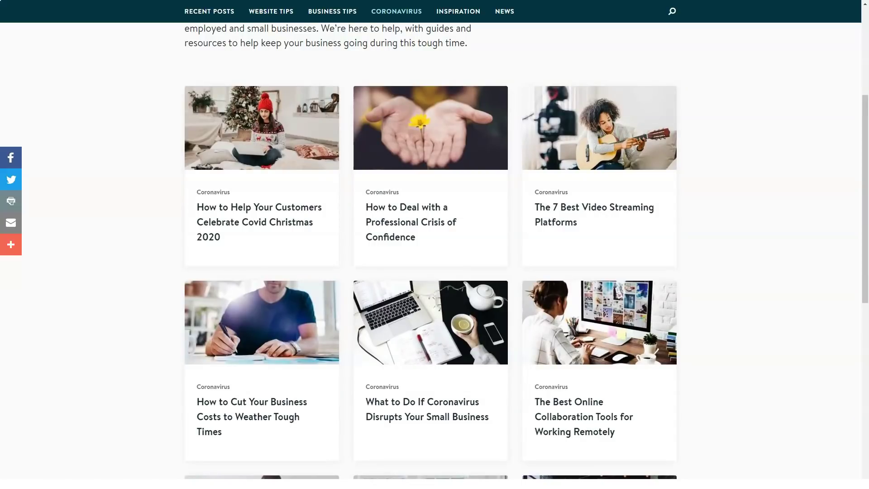
scroll(435, 245, "down", 5)
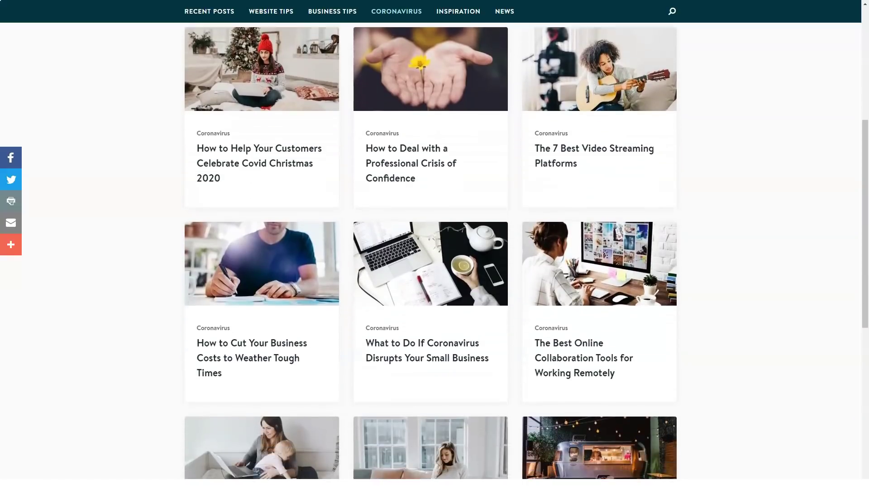
scroll(435, 244, "down", 3)
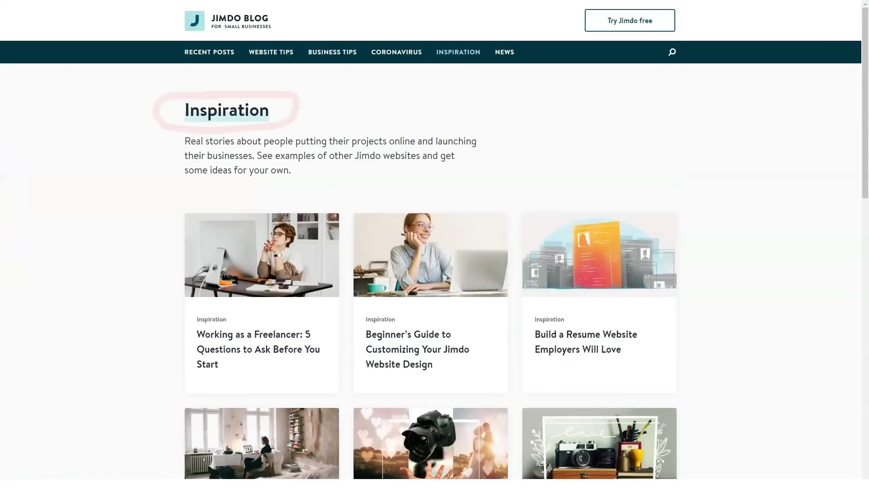
Look through the introduction and the article cards in the blog's Inspiration category.
scroll(435, 245, "down", 2)
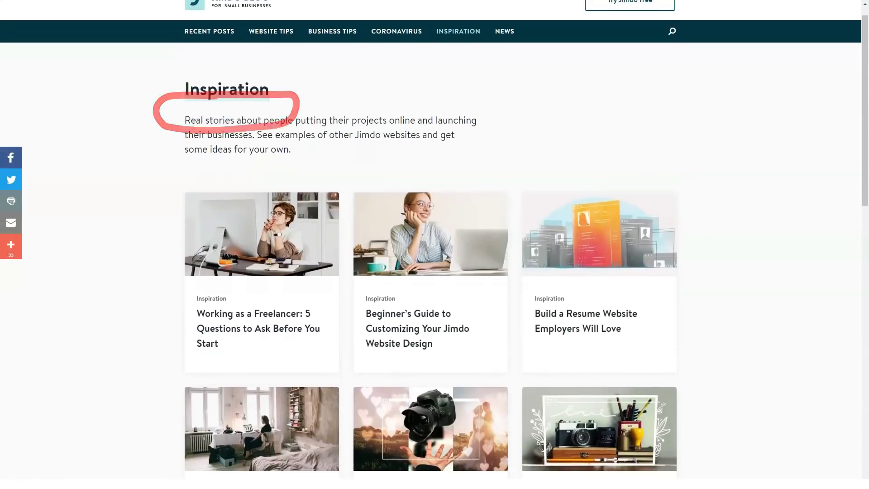
scroll(435, 244, "down", 2)
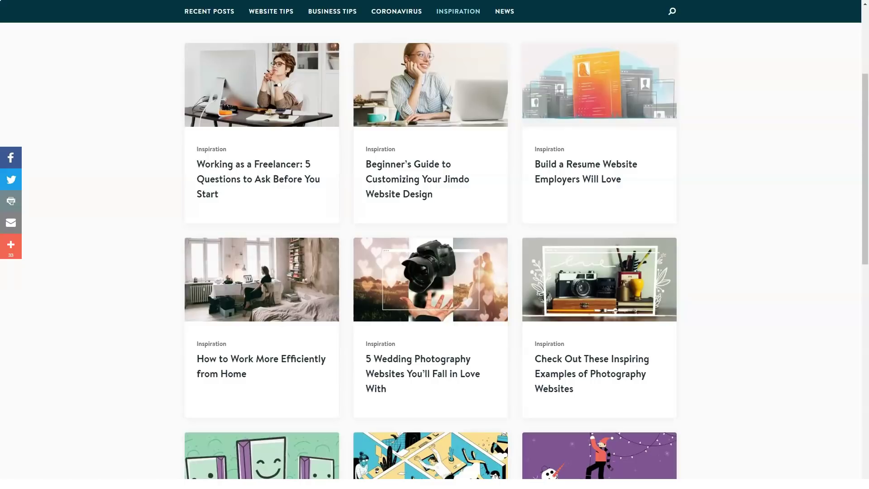
scroll(435, 244, "down", 4)
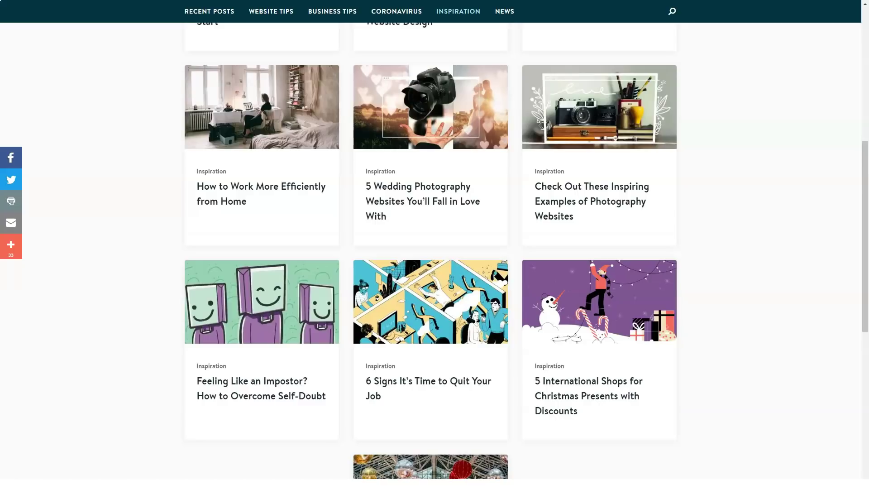
scroll(435, 245, "down", 5)
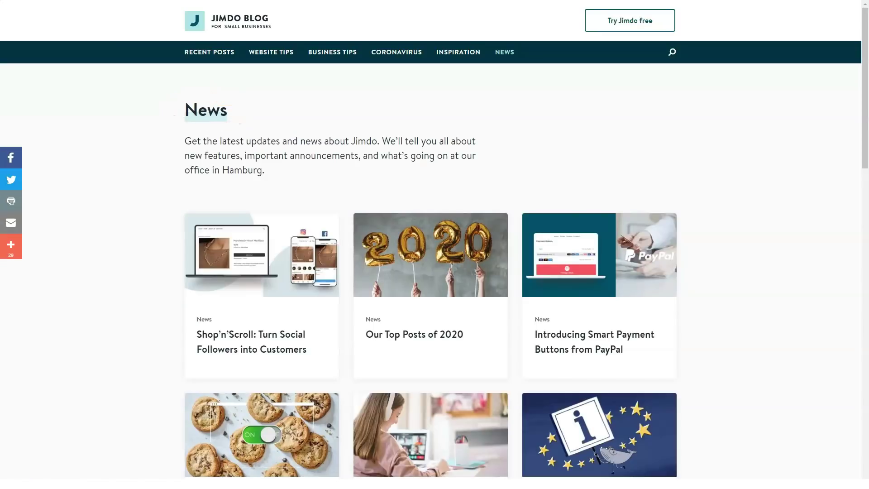
Browse the blog's News category down to the end of the loaded articles and return to the start of the page.
scroll(435, 245, "down", 3)
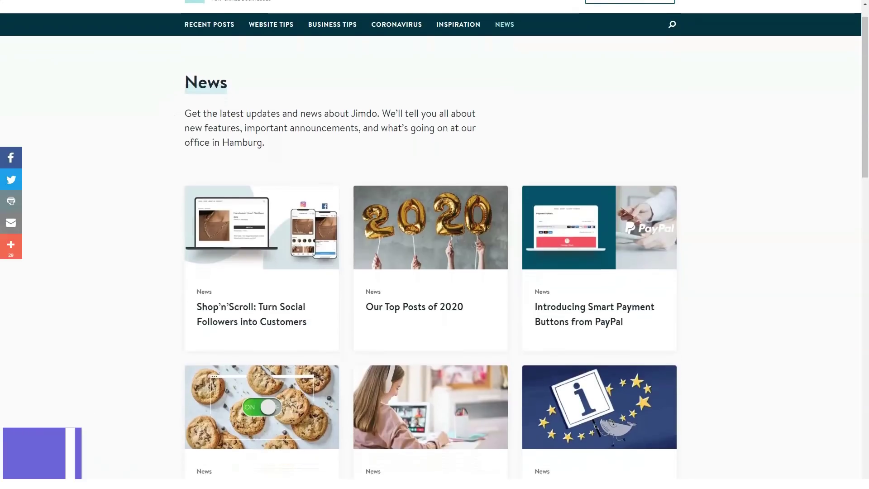
scroll(435, 244, "down", 2)
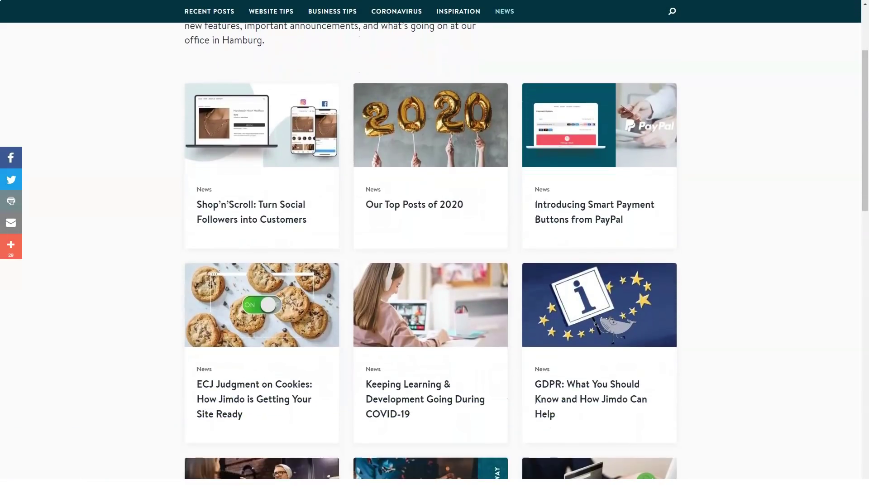
scroll(435, 245, "down", 5)
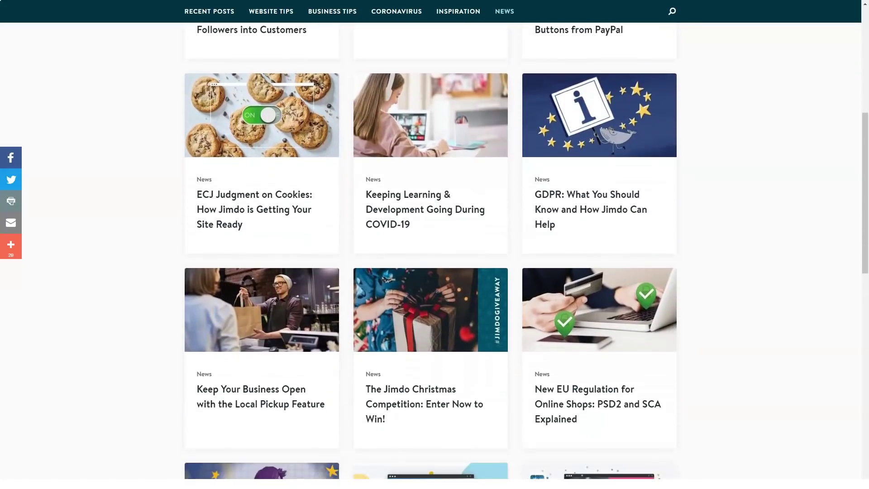
scroll(434, 244, "down", 5)
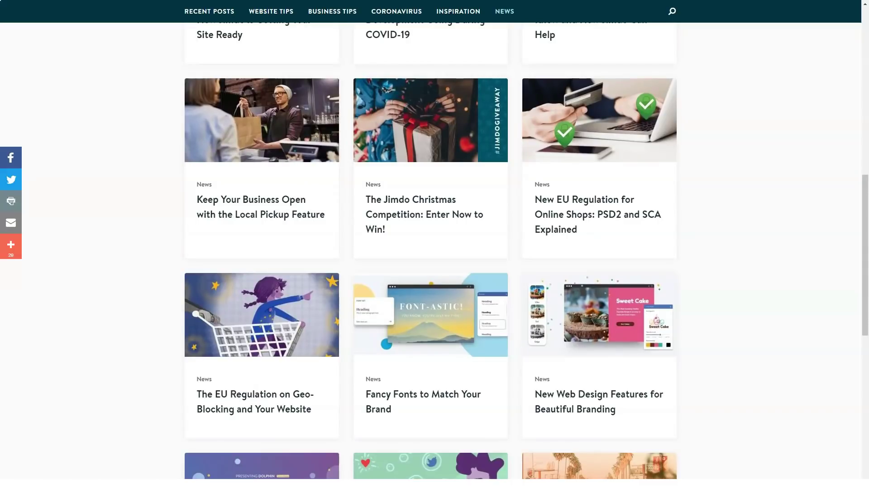
scroll(435, 245, "down", 5)
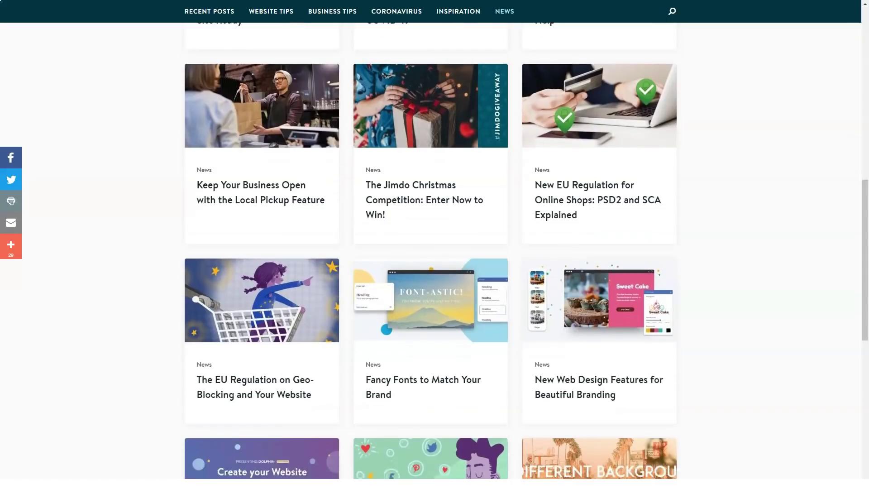
scroll(435, 244, "down", 2)
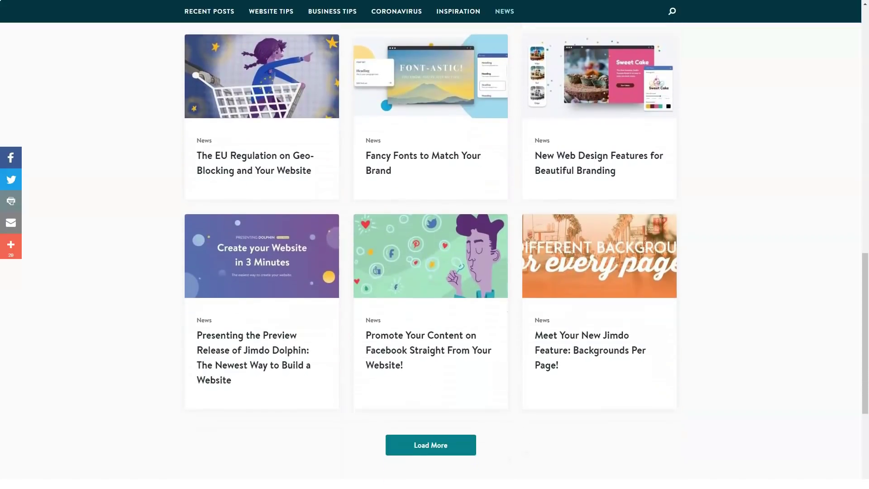
scroll(434, 244, "up", 15)
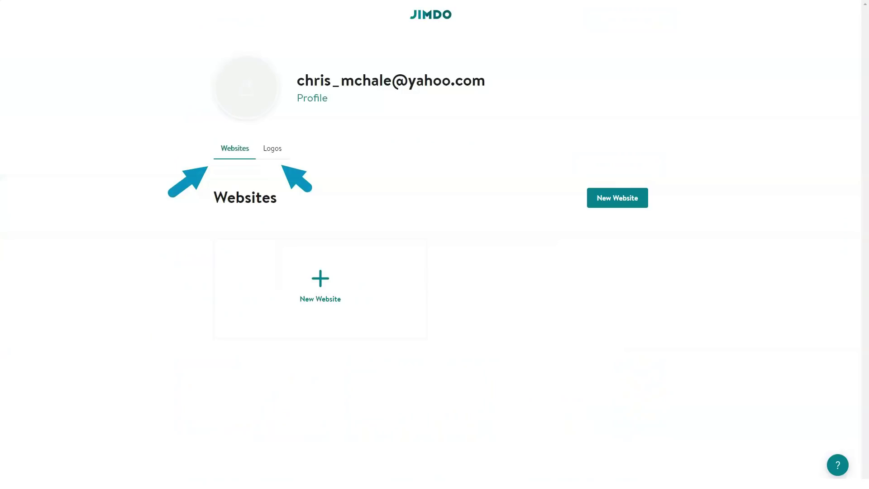
Check the account's Logos and Websites sections, and start a new website with the editor for coding experts.
left_click(273, 149)
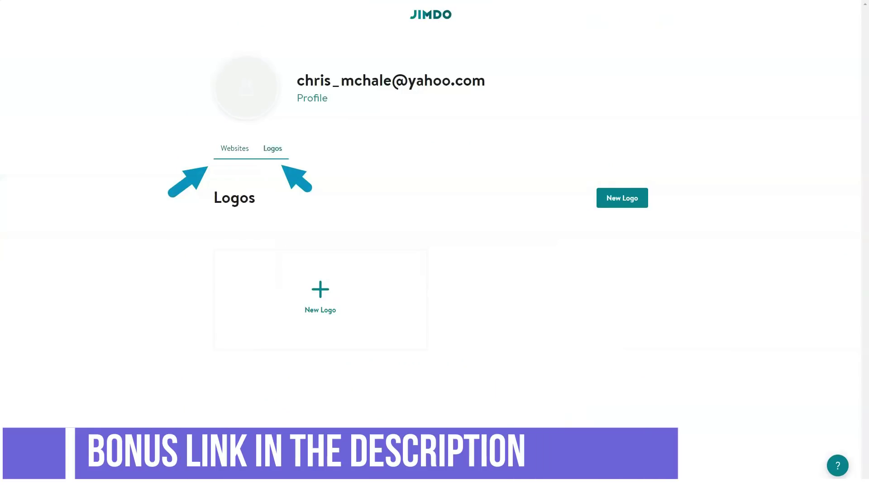
left_click(235, 148)
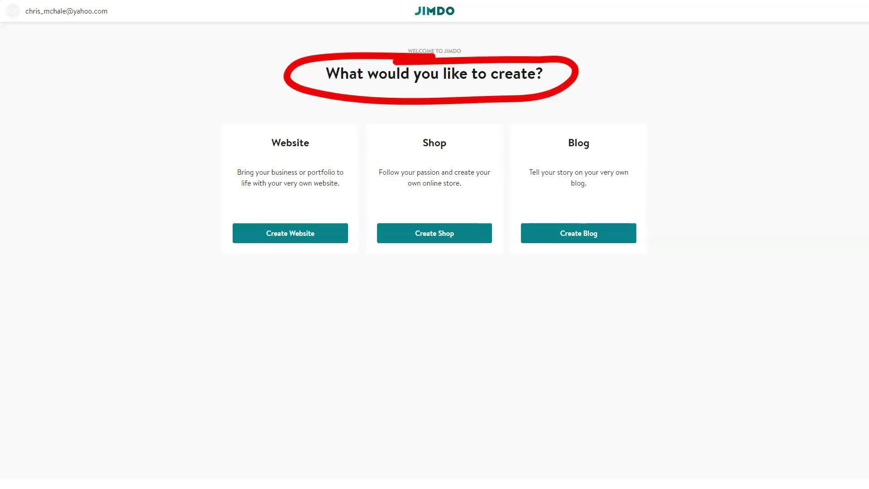
left_click(290, 233)
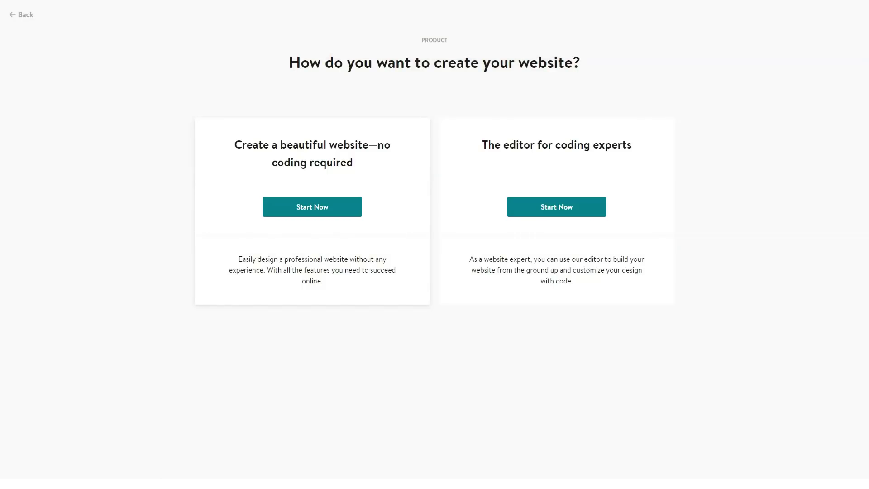
left_click(557, 207)
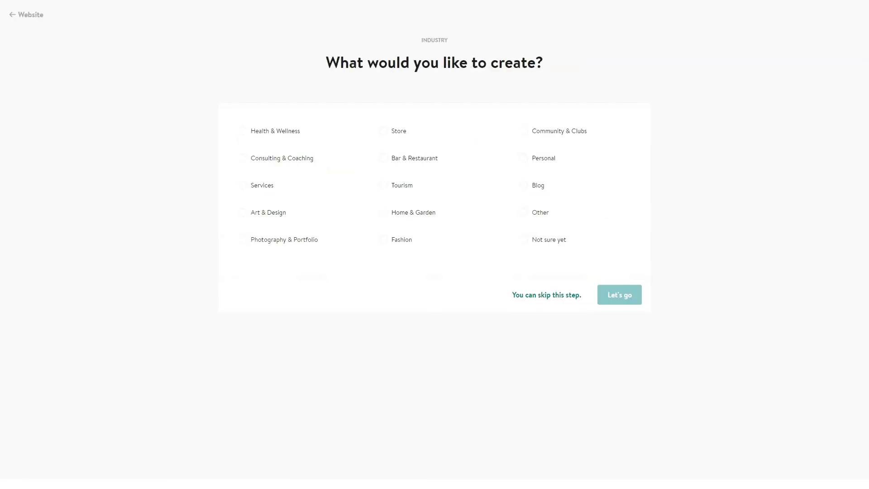
Set the website's industry to Bar & Restaurant and browse the templates to choose Berlin Cupcakes.
left_click(415, 158)
left_click(619, 295)
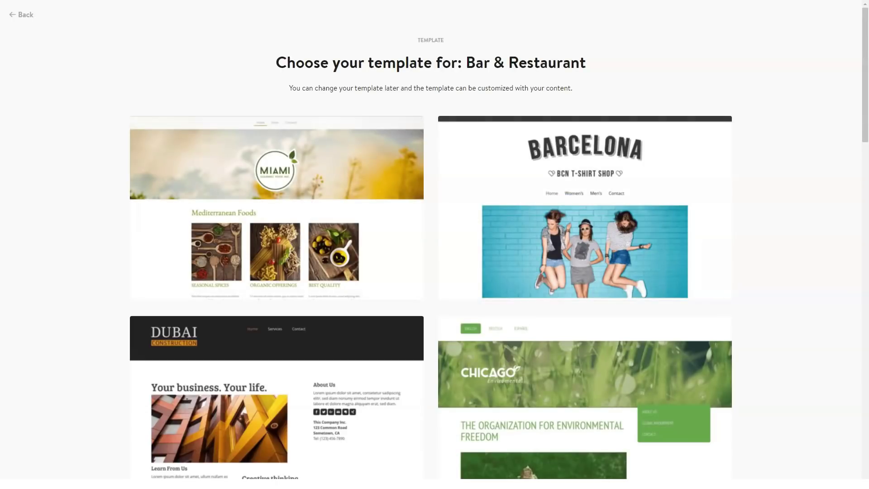
scroll(430, 245, "down", 5)
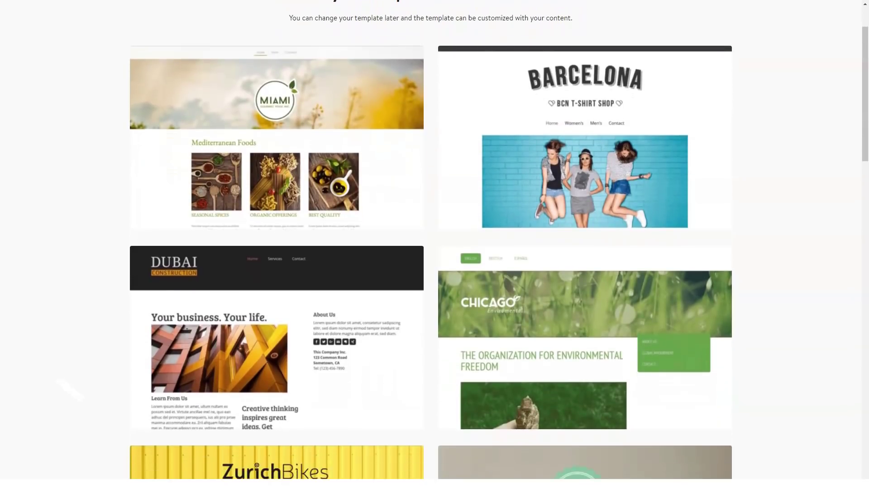
scroll(431, 244, "down", 5)
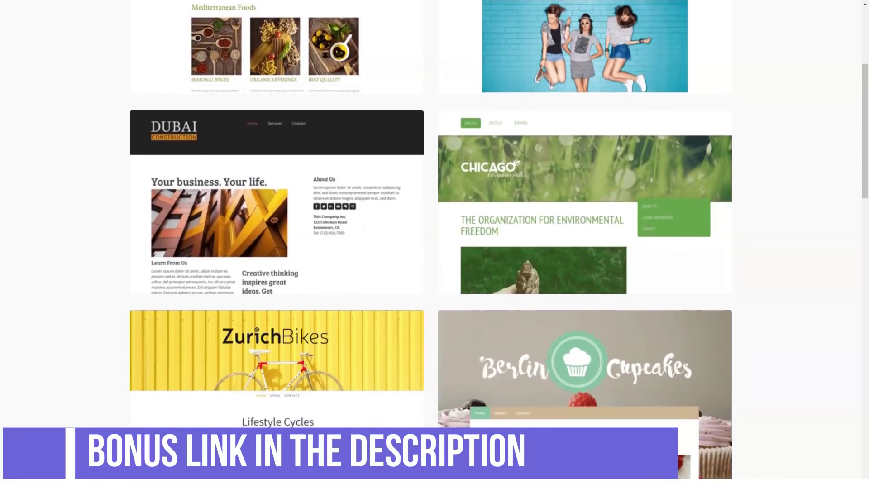
scroll(431, 245, "down", 2)
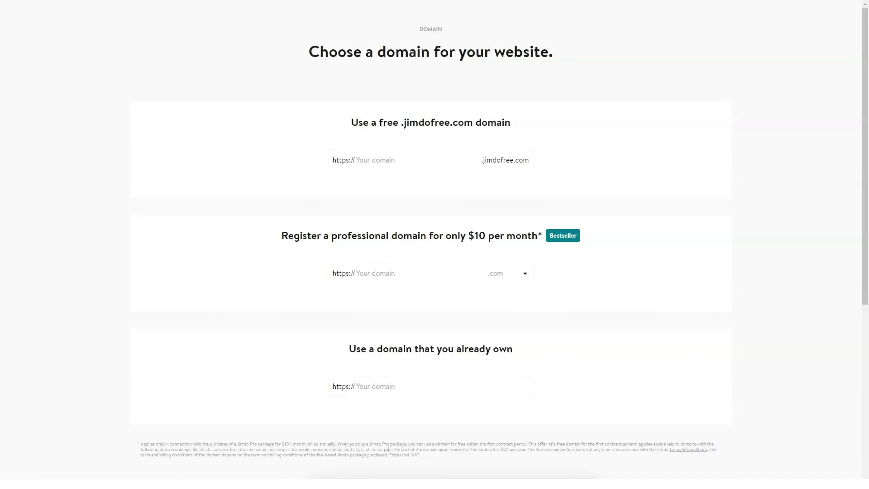
Check the free .jimdofree.com domain name waaaapshoooop for availability and create the free website with it.
left_click(362, 160)
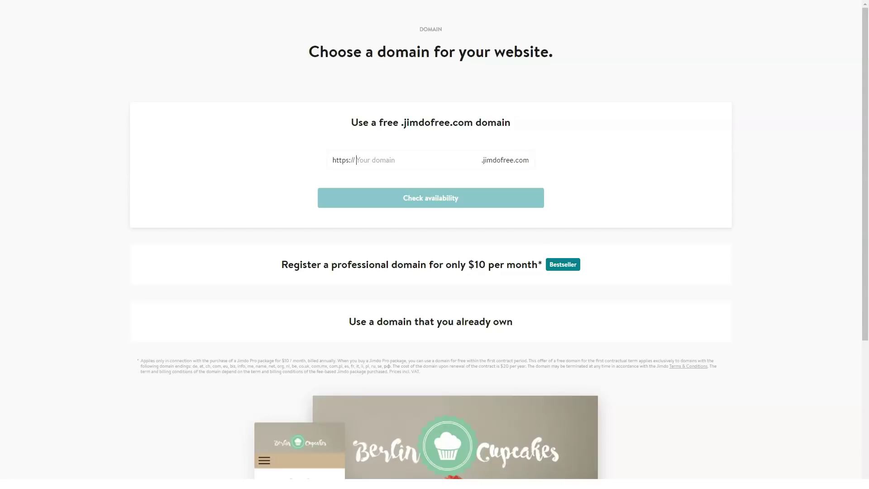
type("waaaa")
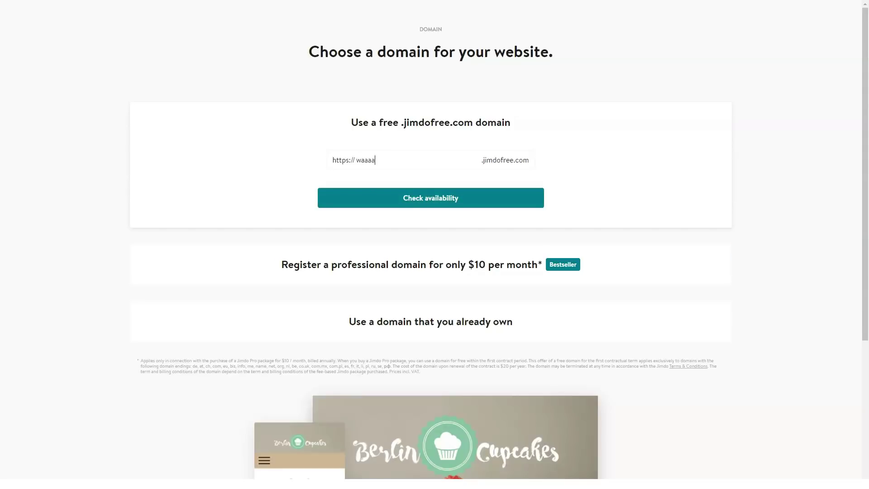
type("pshoooop")
key("Return")
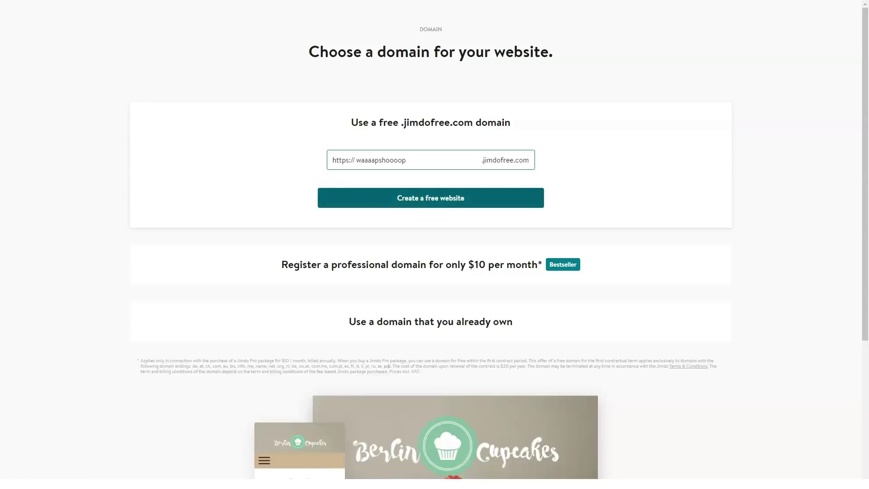
scroll(431, 245, "down", 5)
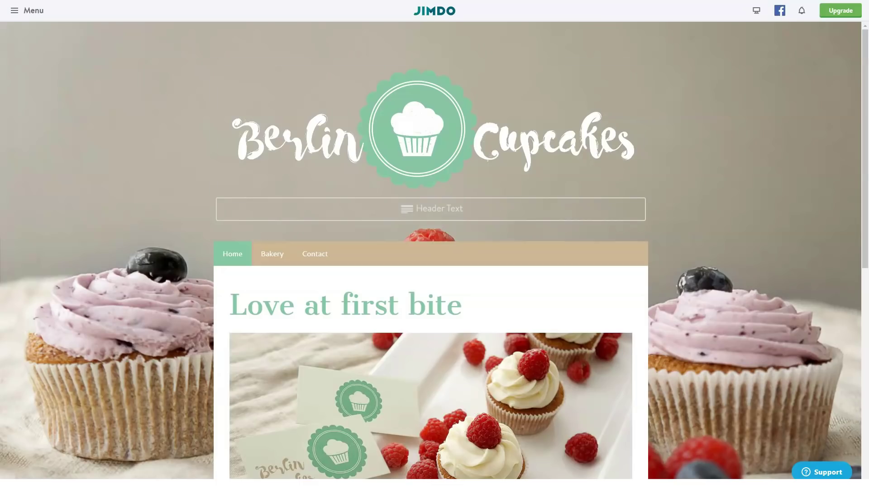
Shrink the Berlin Cupcakes logo slightly in the website header and check the Bakery navigation submenu.
left_click(431, 131)
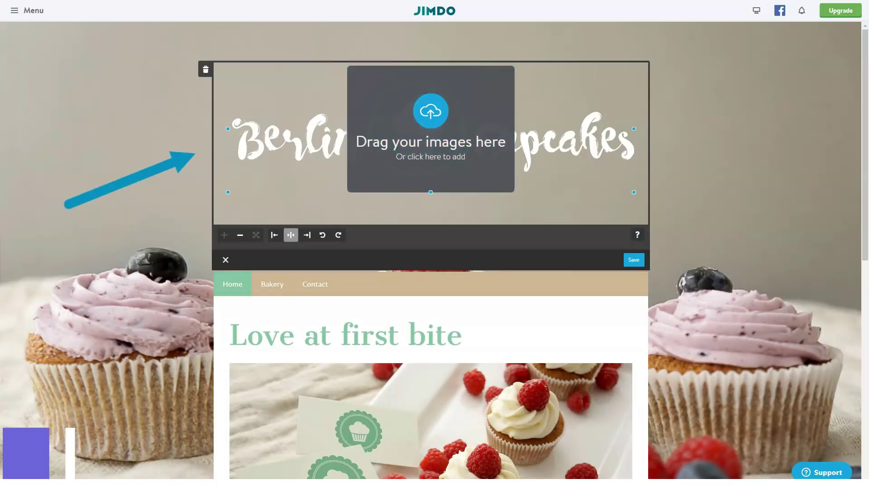
mouse_move(634, 193)
left_mouse_down()
mouse_move(578, 157)
mouse_move(626, 187)
left_mouse_up()
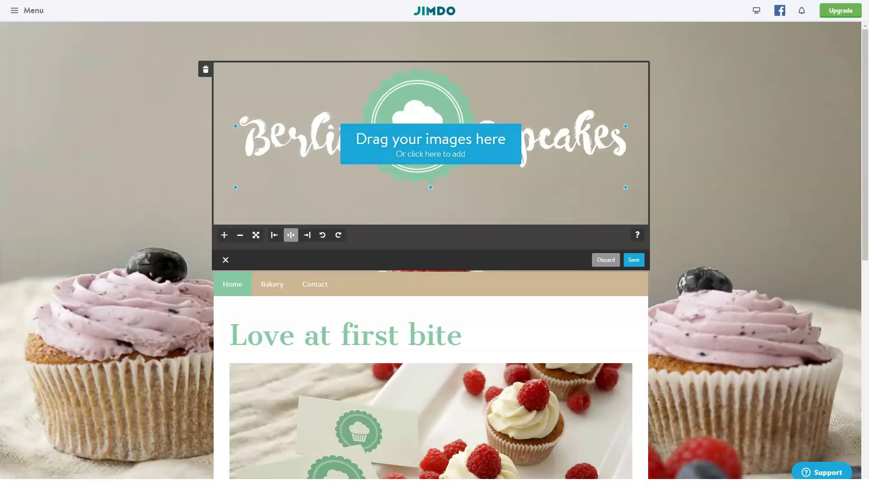
scroll(272, 254, "down", 1)
mouse_move(272, 239)
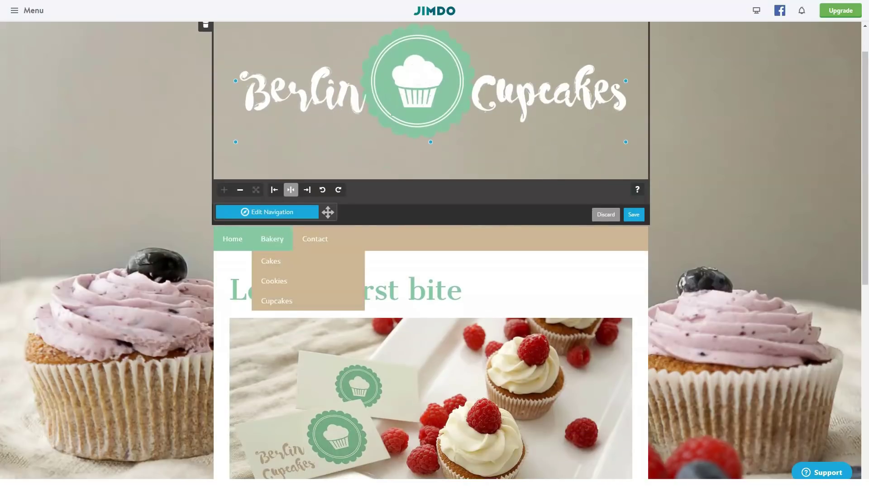
Inspect the editing options of the "Love at first bite" heading, the photo and the paragraph below it.
scroll(344, 272, "down", 4)
left_click(344, 119)
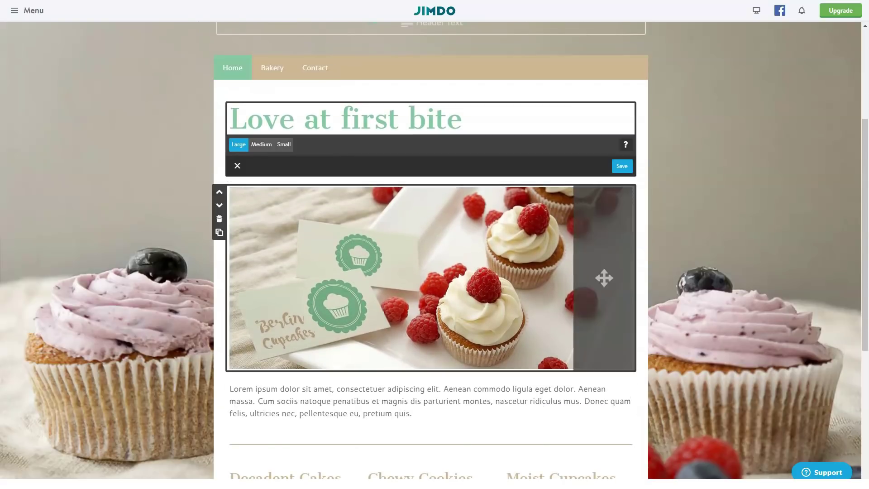
left_click(401, 278)
scroll(430, 272, "down", 3)
left_click(395, 318)
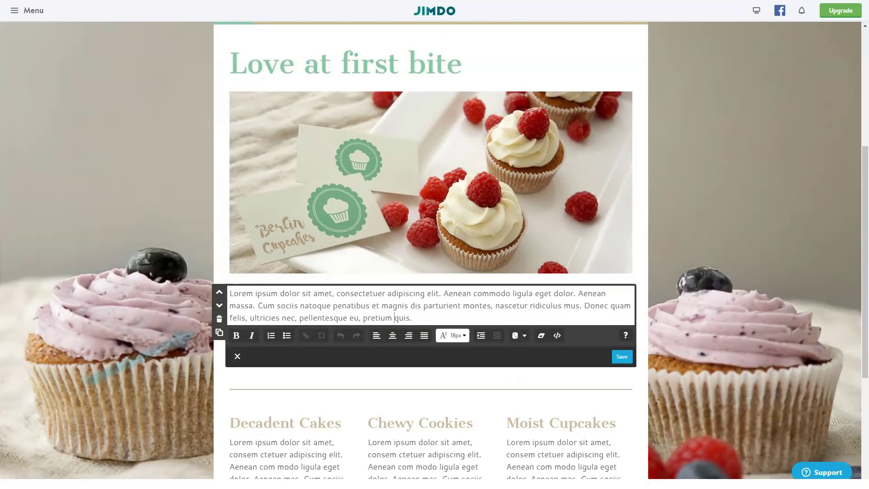
scroll(602, 298, "up", 3)
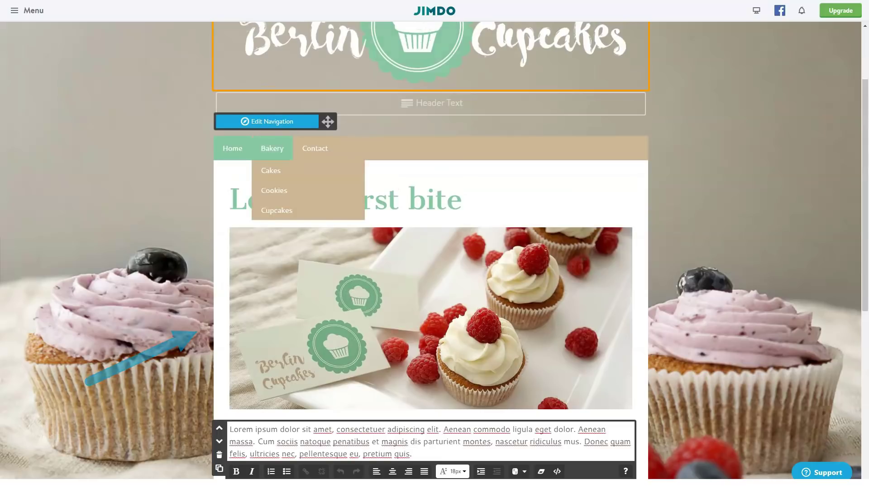
left_click(272, 149)
key("Escape")
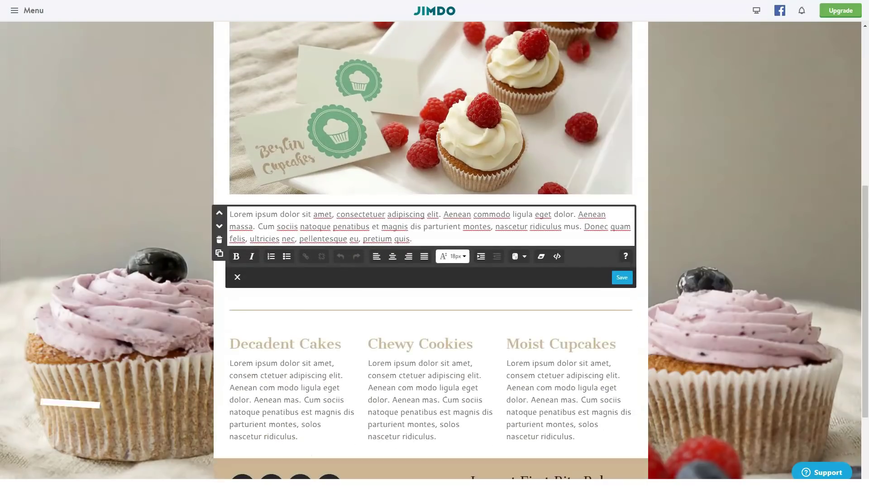
scroll(403, 254, "down", 3)
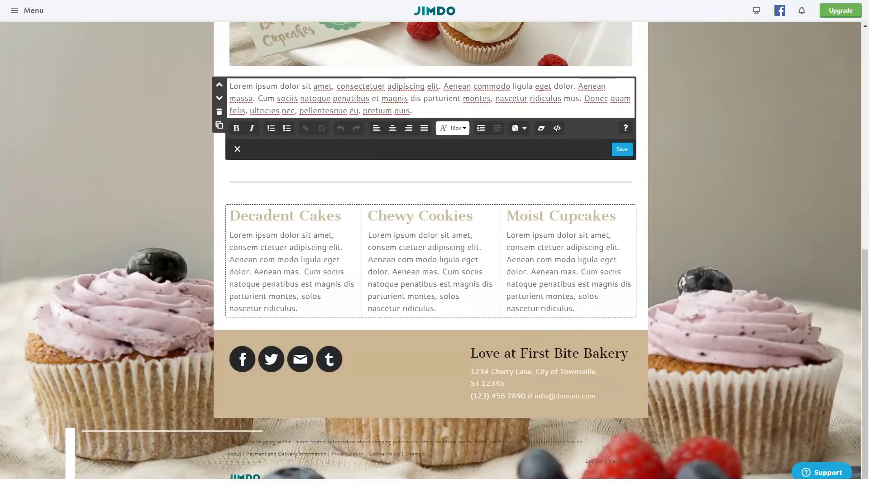
Inspect the Chewy Cookies column's text and heading editors and the list of elements insertable below the main paragraph.
left_click(403, 247)
left_click_drag(403, 248, 448, 272)
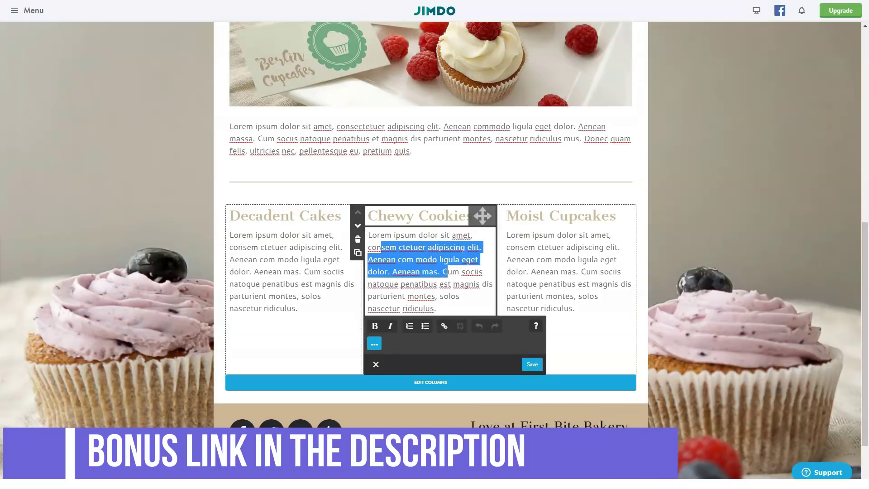
left_click(420, 215)
left_click_drag(367, 216, 452, 215)
left_click(431, 181)
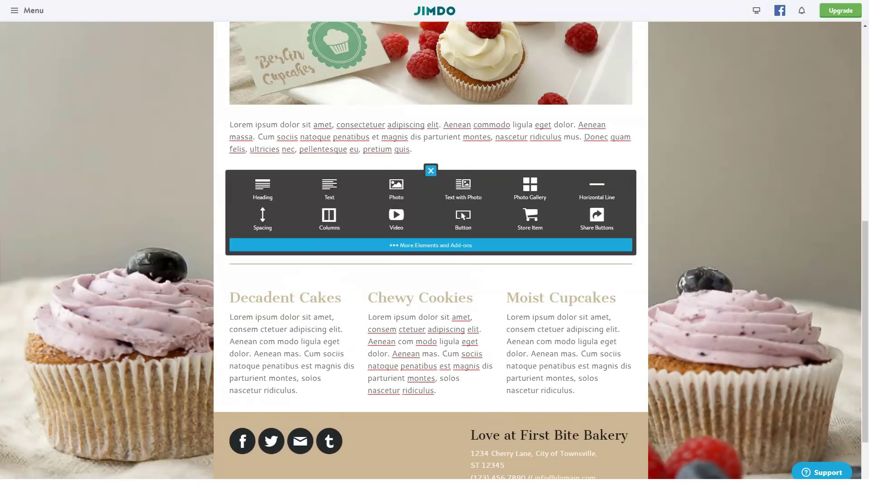
left_click(431, 170)
Inspect the footer's heading, contact text and share-button options, and try to open the Payment and Delivery Information page.
left_click(511, 352)
left_click_drag(569, 352, 478, 352)
left_click(480, 352)
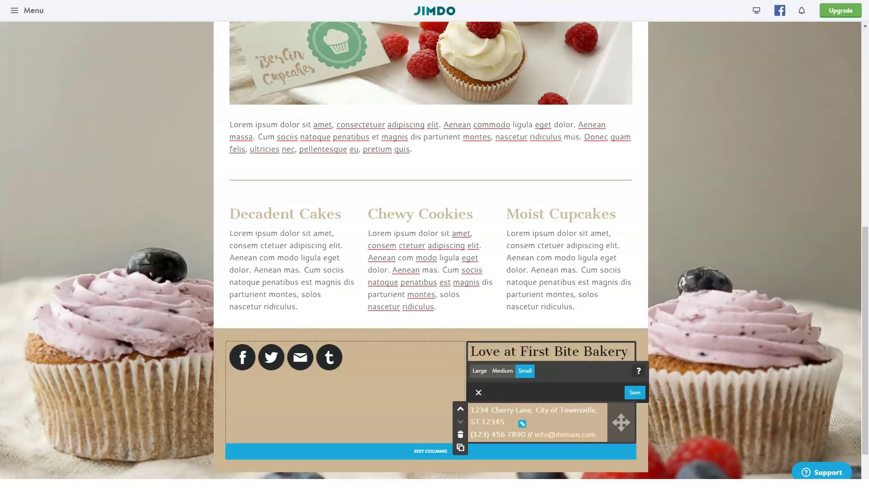
left_click(534, 422)
left_click_drag(596, 435, 457, 410)
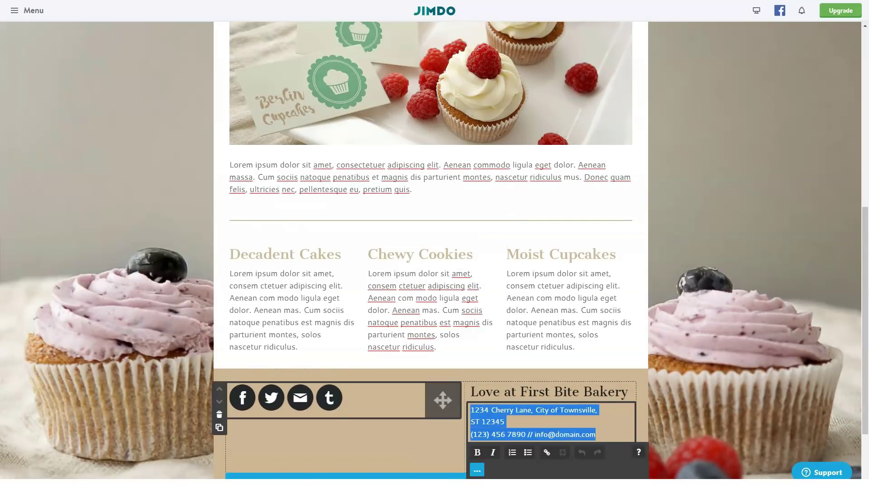
left_click(457, 410)
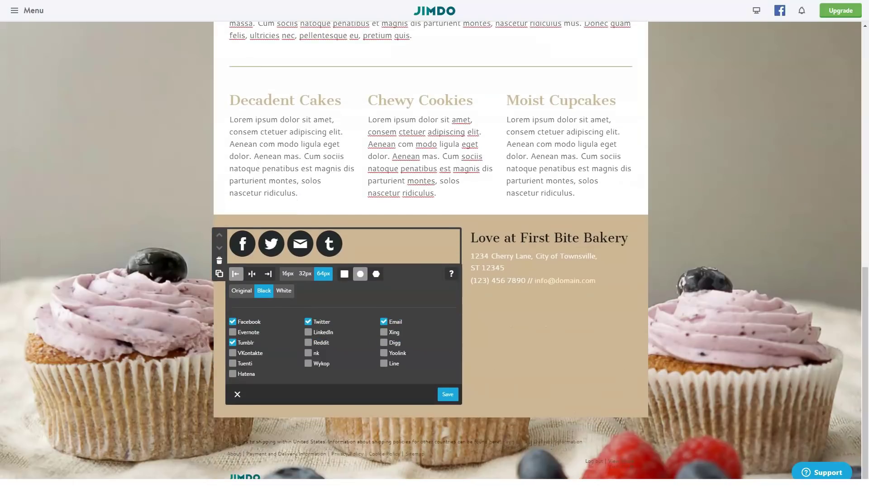
left_click(286, 454)
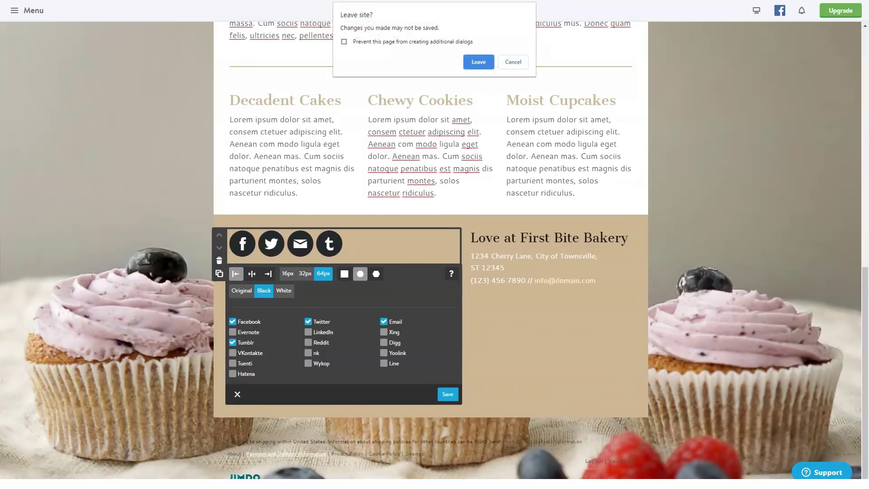
key("Return")
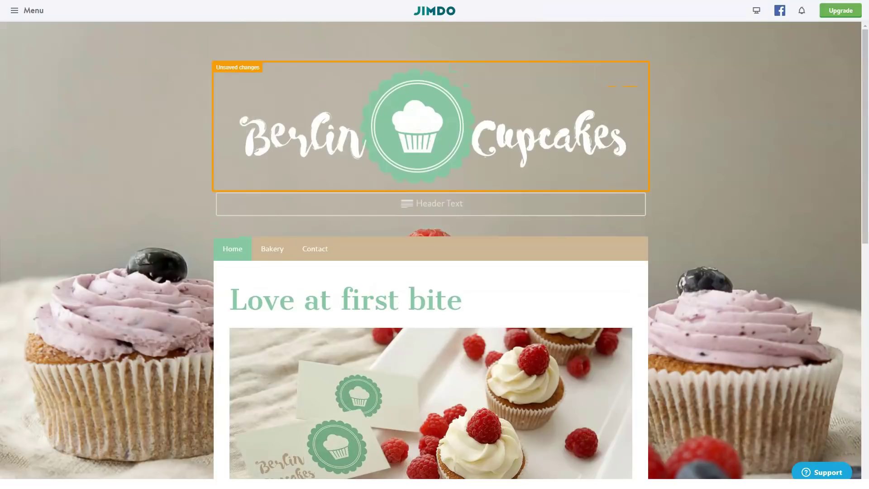
Open the website's design settings and browse the available templates from Amsterdam through Rome.
left_click(14, 10)
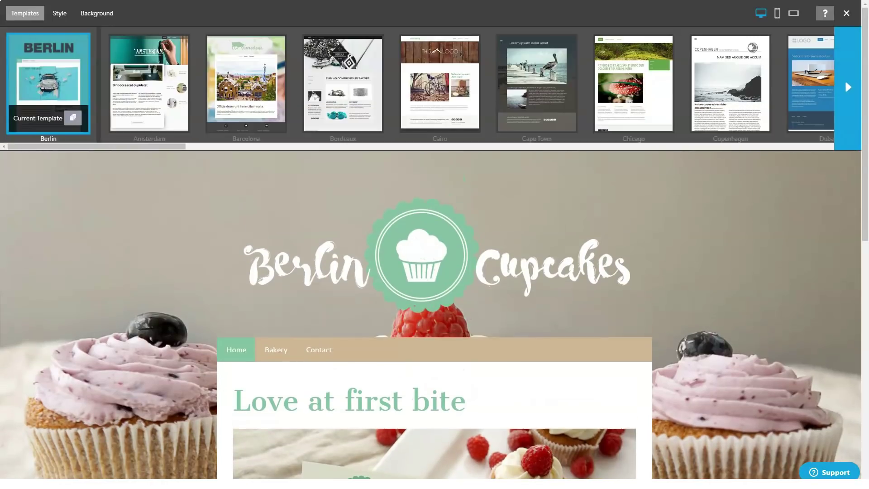
left_click(844, 80)
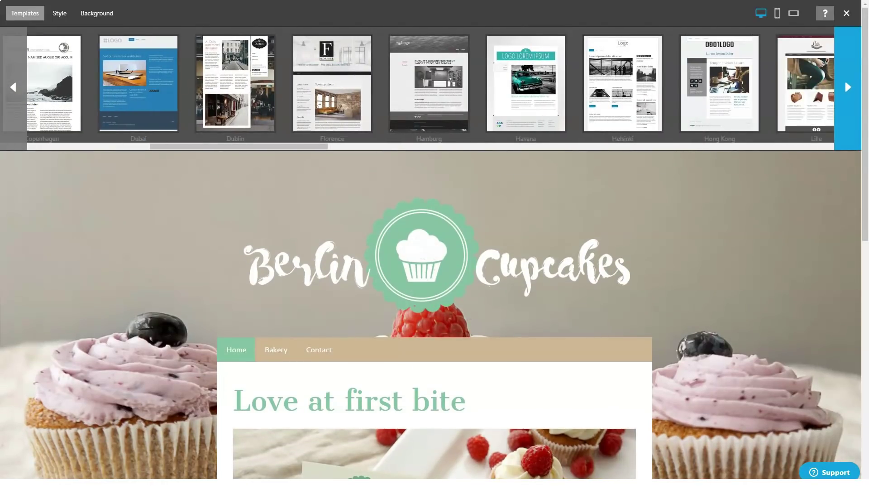
left_click(844, 80)
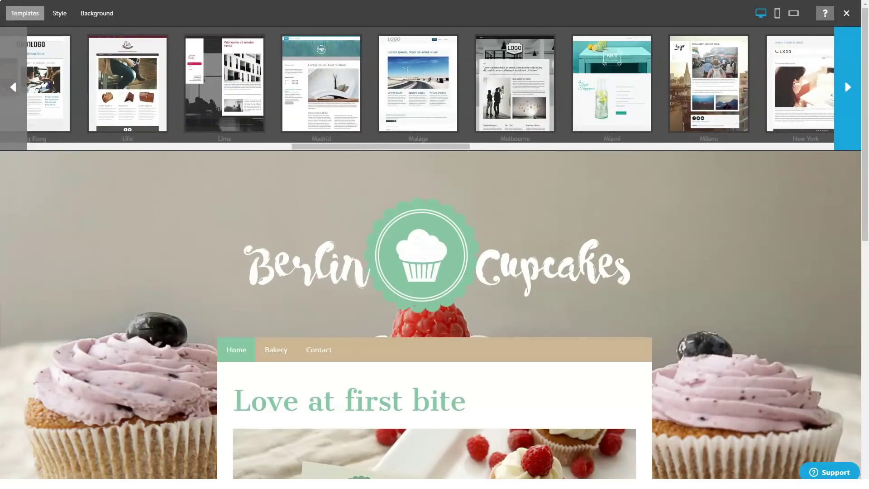
left_click(844, 80)
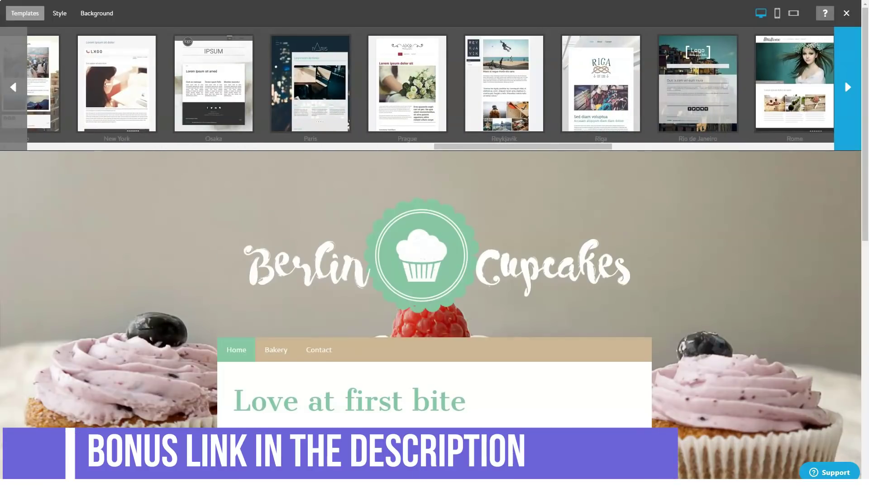
Check the design's Style and Background settings, return to the templates and leave the design settings.
left_click(59, 14)
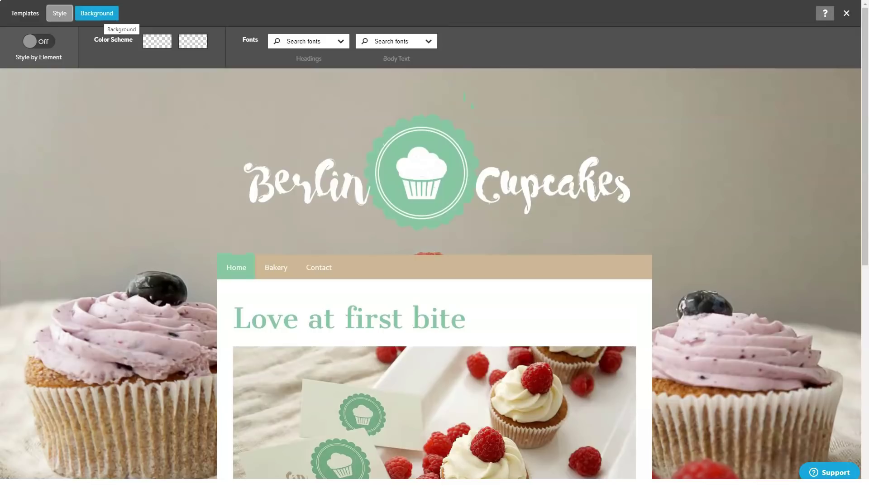
left_click(100, 14)
left_click(25, 14)
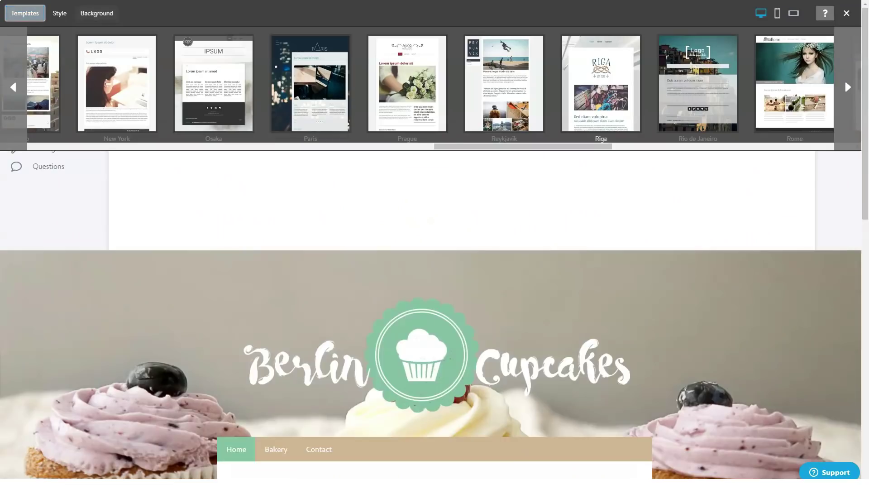
left_click(846, 13)
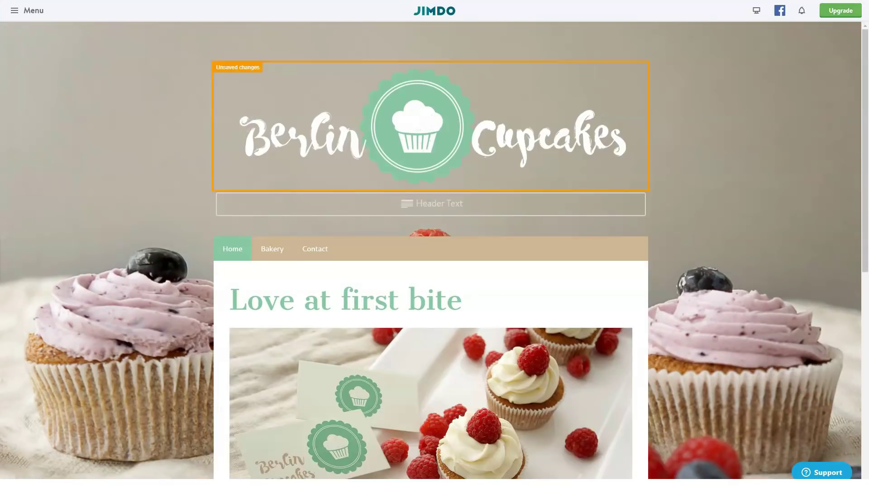
Open the website's store management and check its Orders, Order Archive and Inventory pages.
left_click(14, 10)
left_click(41, 76)
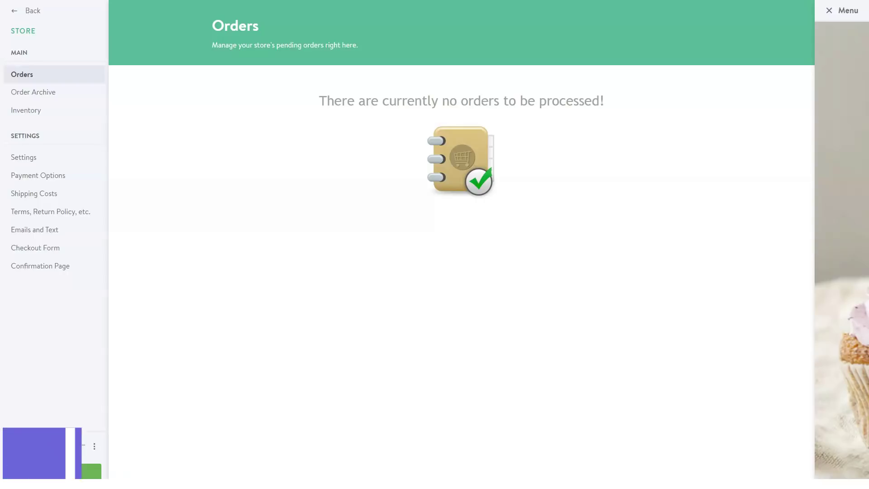
left_click(34, 93)
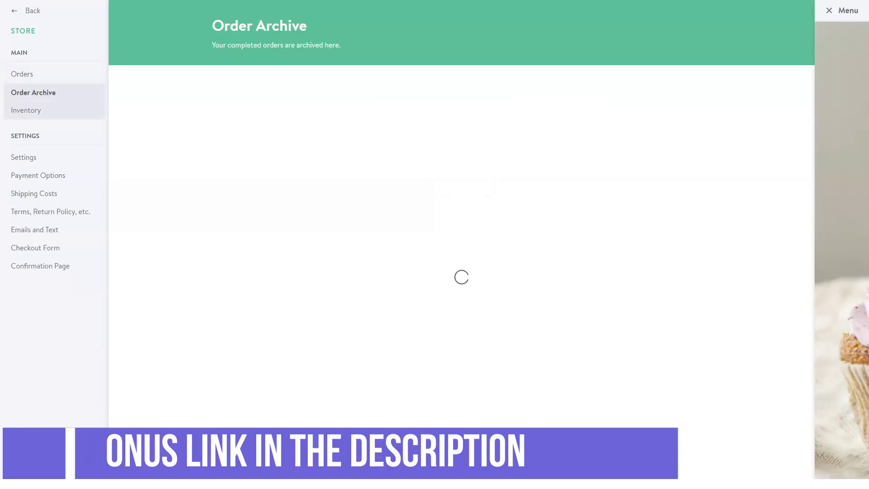
left_click(25, 111)
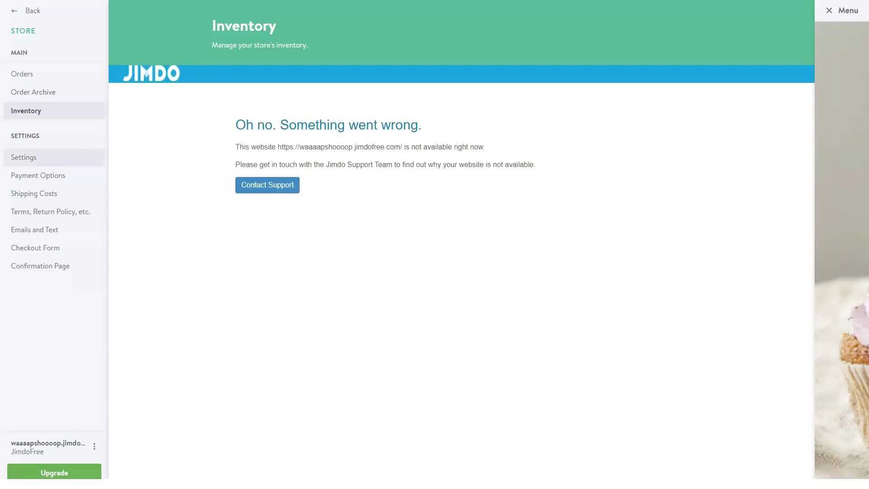
Look through the store's settings pages, from Settings and Payment Options through Checkout Form and Confirmation Page.
left_click(23, 158)
left_click(38, 176)
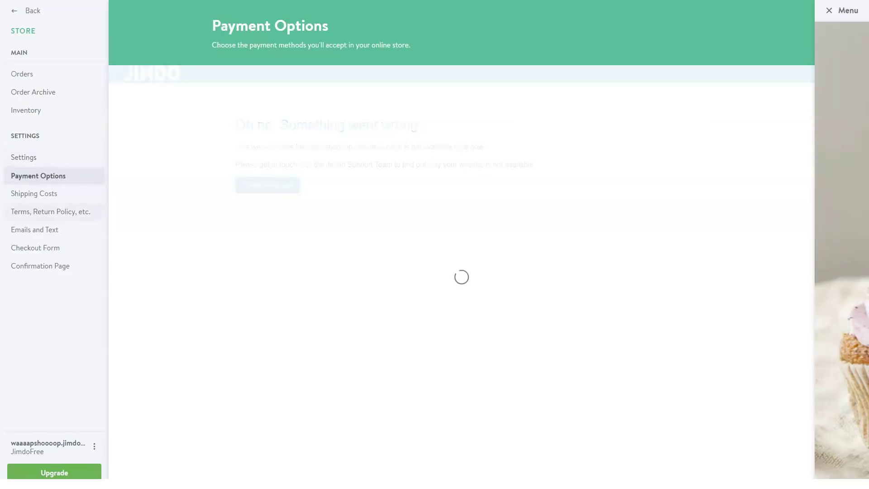
left_click(34, 194)
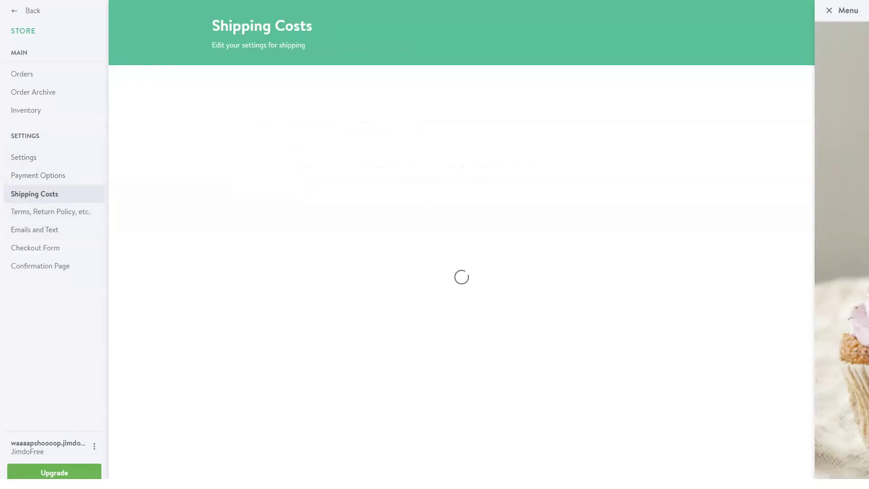
left_click(50, 212)
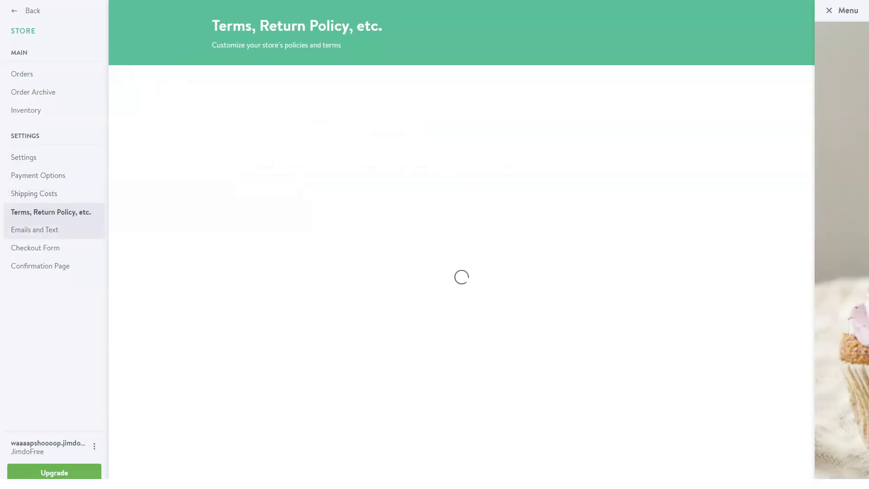
left_click(35, 230)
left_click(35, 248)
left_click(41, 266)
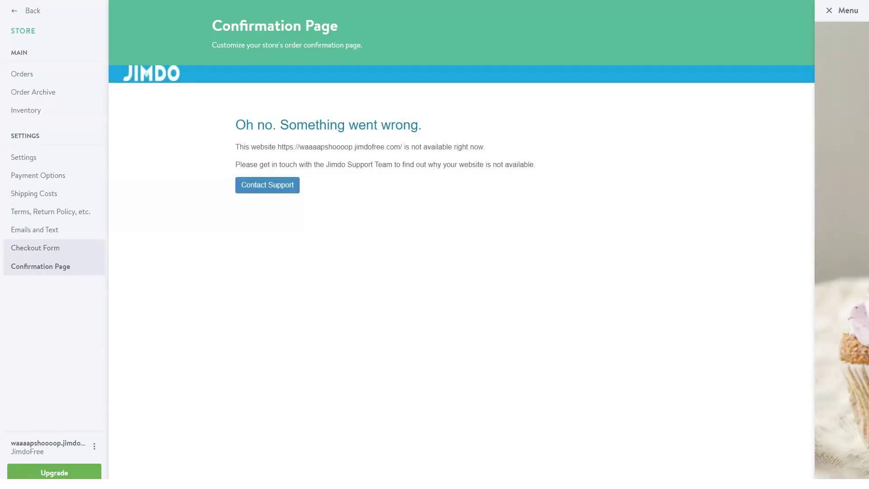
Check the Blog posts page and the SEO section's Statistics and rankingCoach pages, dismissing the login dialogs.
left_click(27, 10)
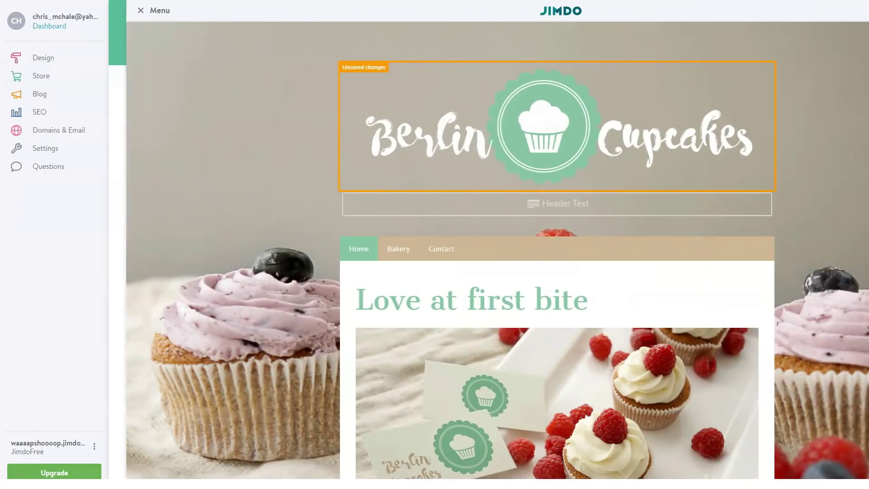
left_click(39, 94)
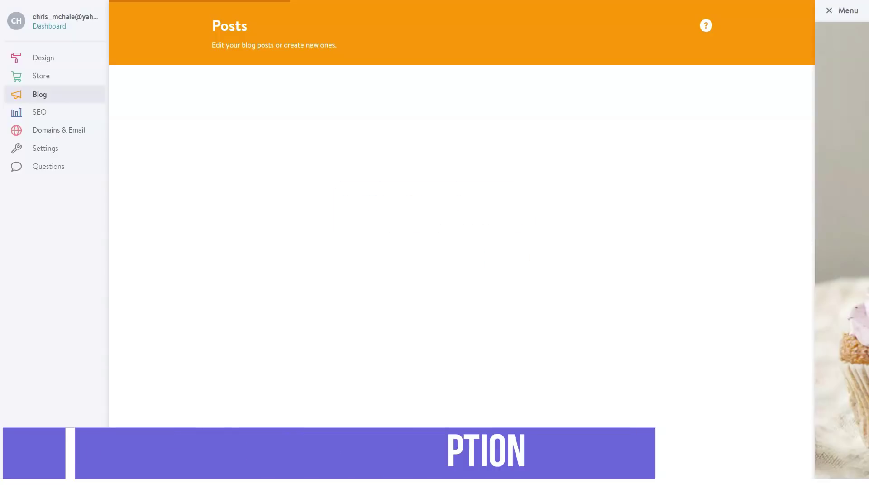
left_click(39, 112)
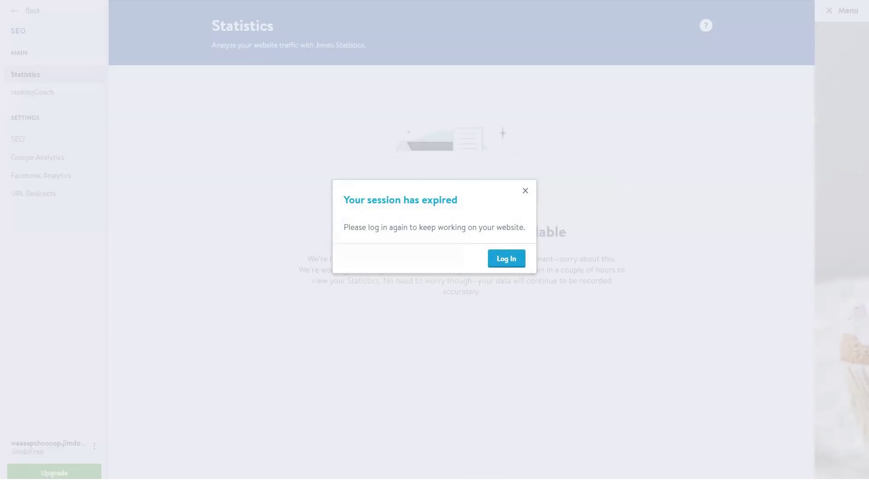
left_click(524, 190)
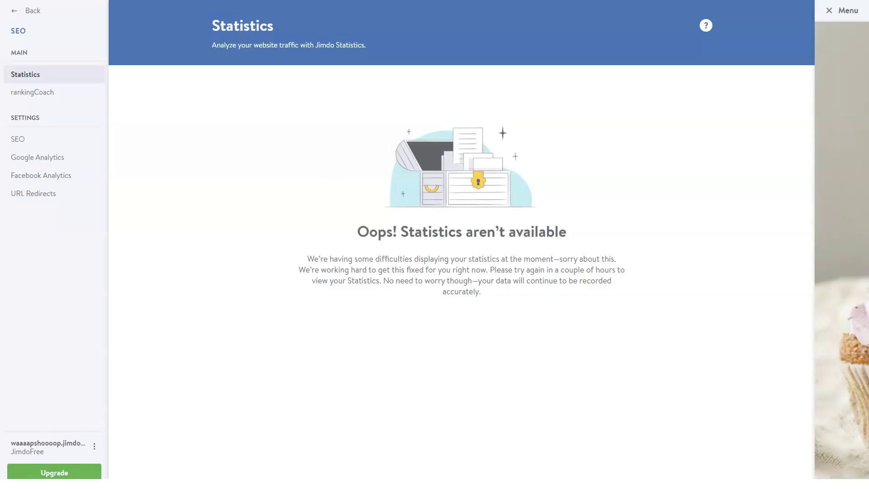
left_click(33, 92)
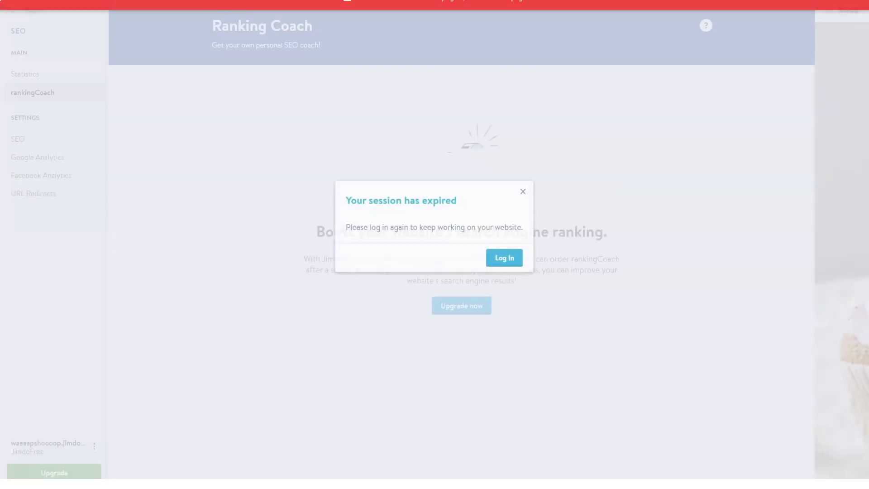
left_click(525, 191)
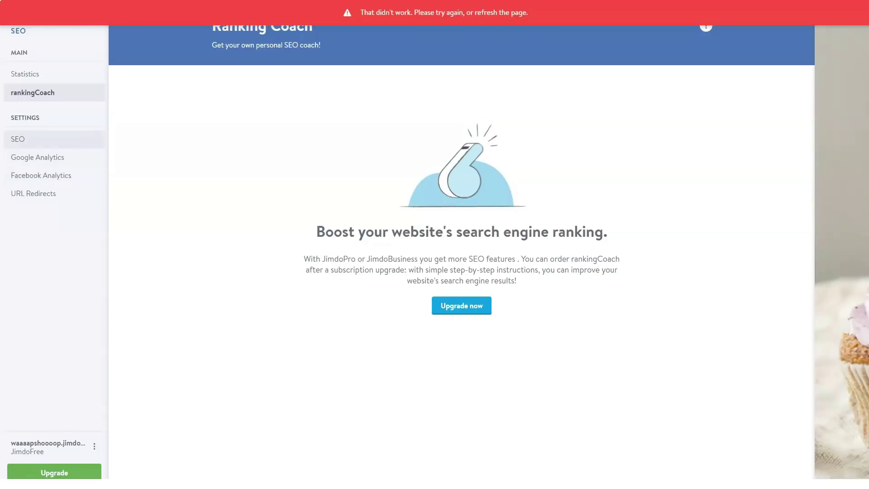
Open the website's SEO settings and log in again from the expired-session dialog to reach the account's Websites overview.
left_click(27, 139)
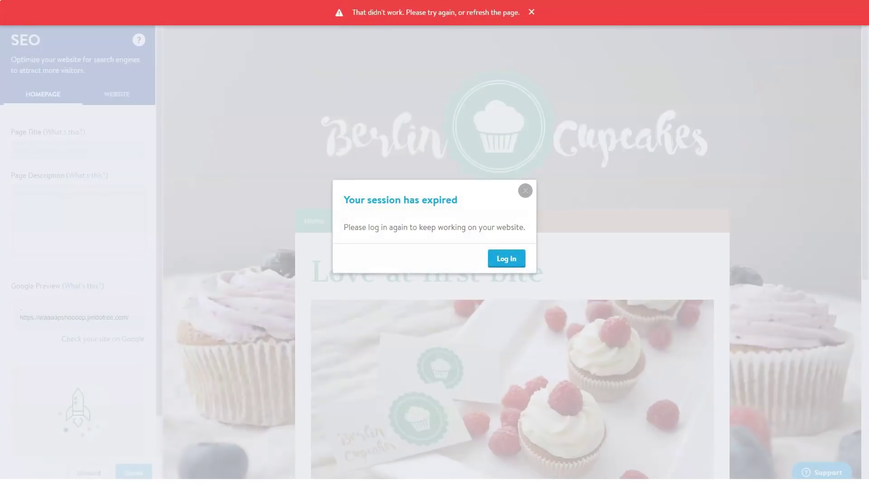
key("F5")
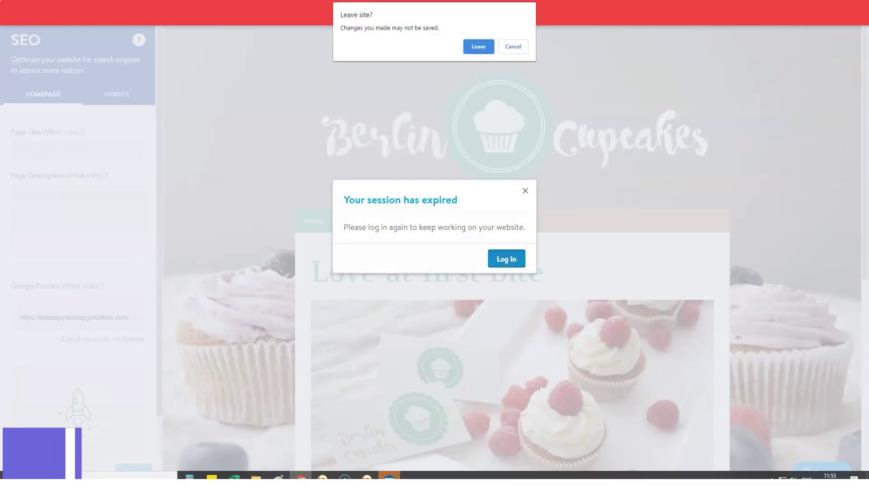
key("Escape")
left_click(506, 259)
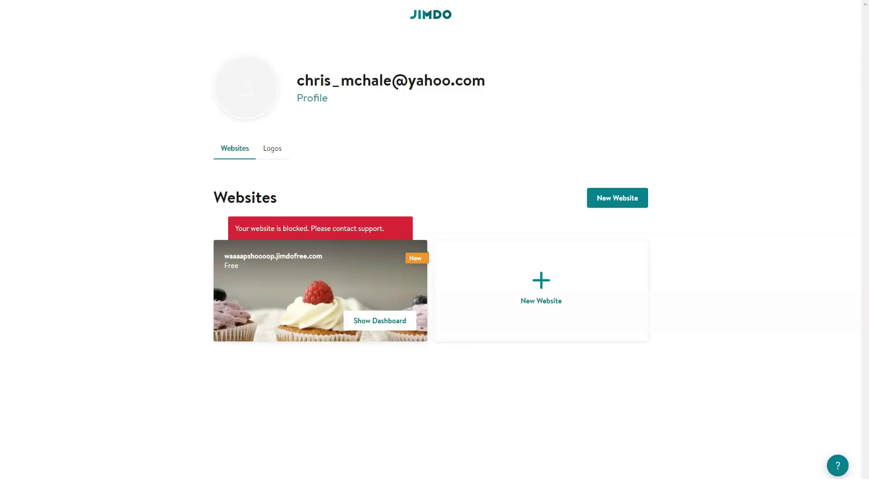
Start a logo named waaaapshooop for a Fast Food business, using the starting design with a heart icon beside the name.
left_click(272, 149)
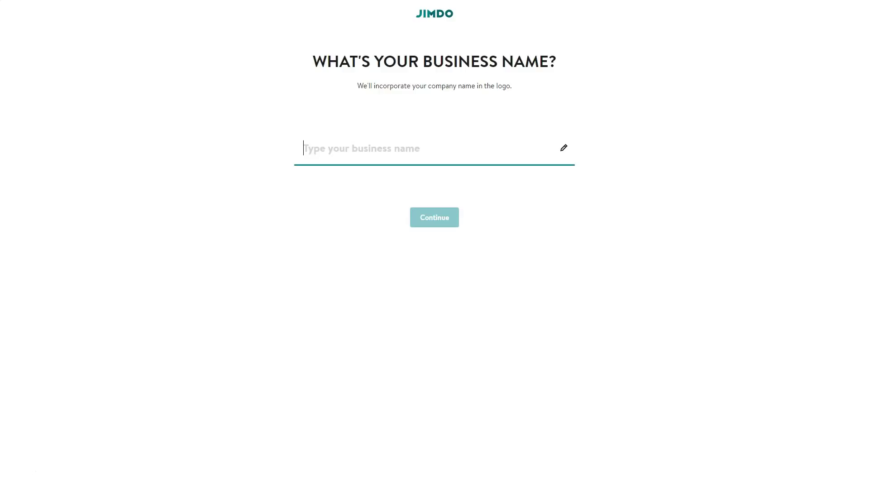
type("waaaspshooop")
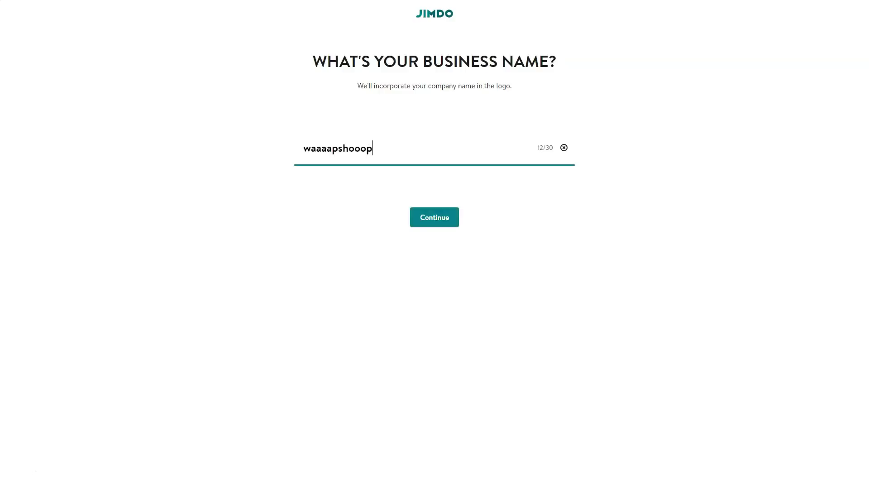
key("Return")
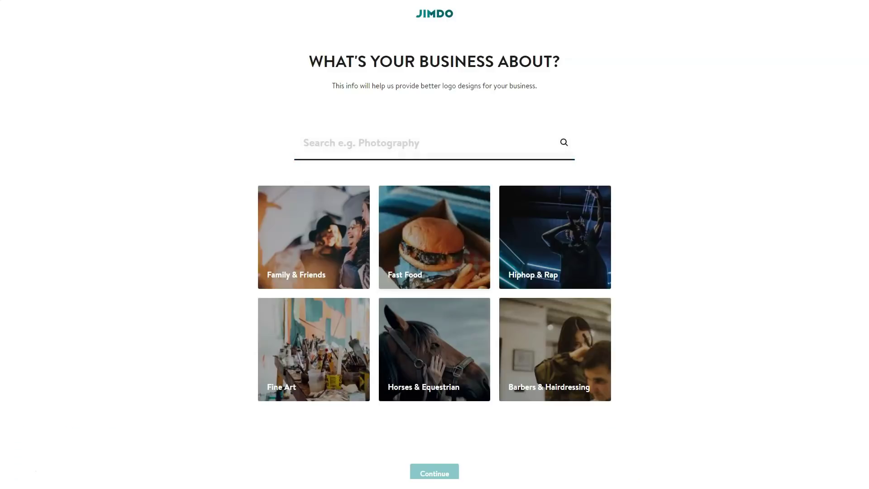
left_click(434, 237)
key("Return")
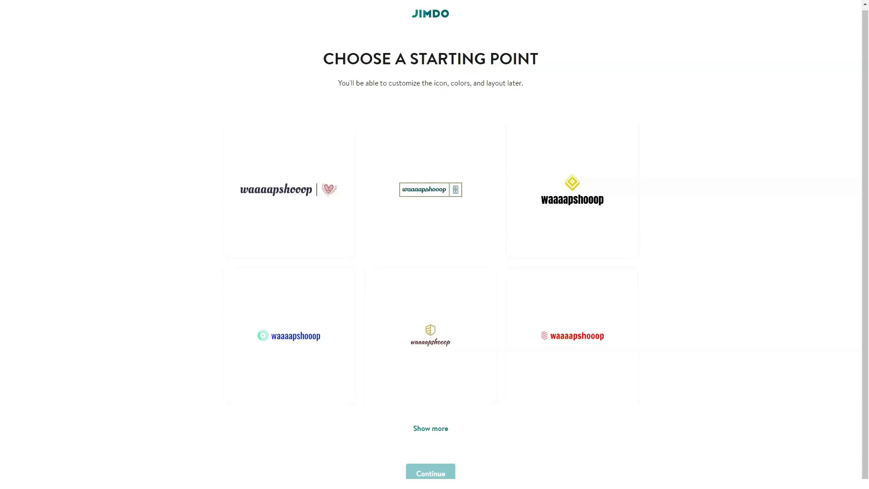
left_click(289, 189)
left_click(430, 474)
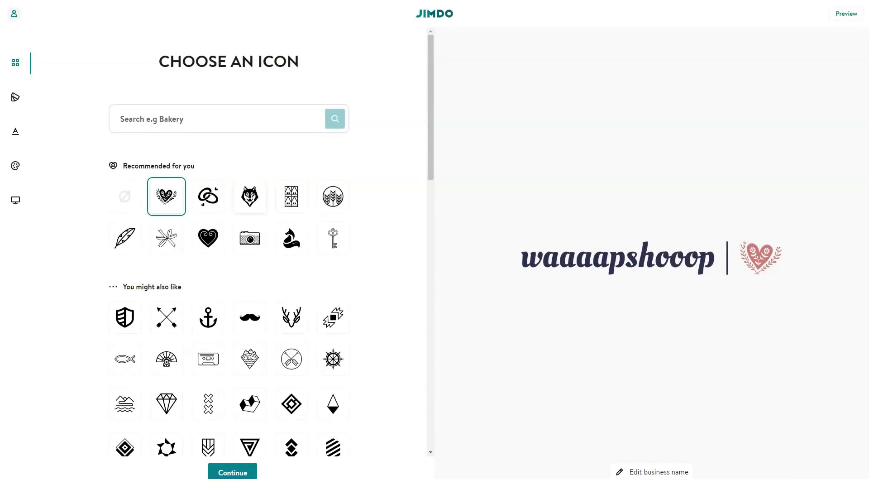
Try several icons for the logo and choose the round leaf pattern with a letter A.
left_click(249, 196)
left_click(291, 196)
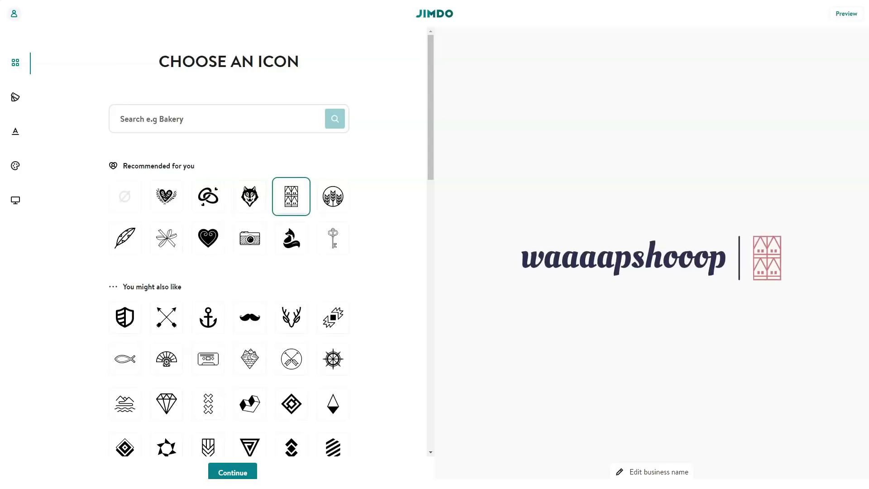
left_click(333, 196)
scroll(267, 242, "down", 2)
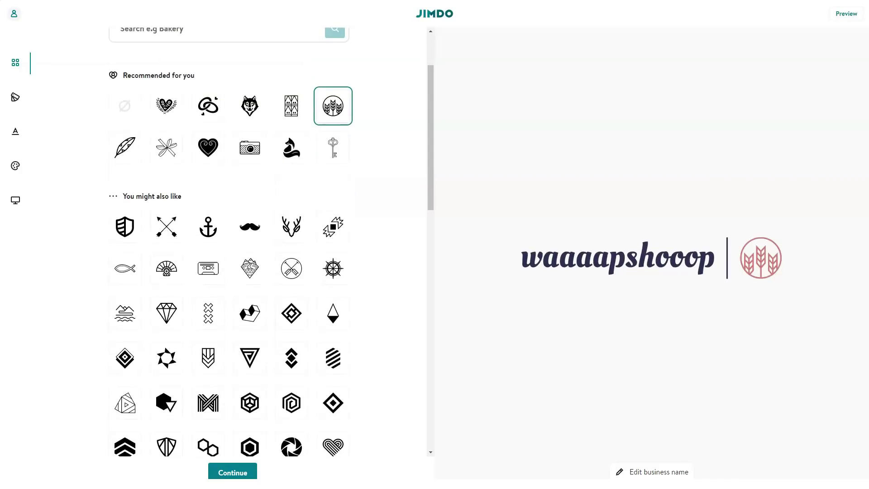
scroll(267, 242, "down", 3)
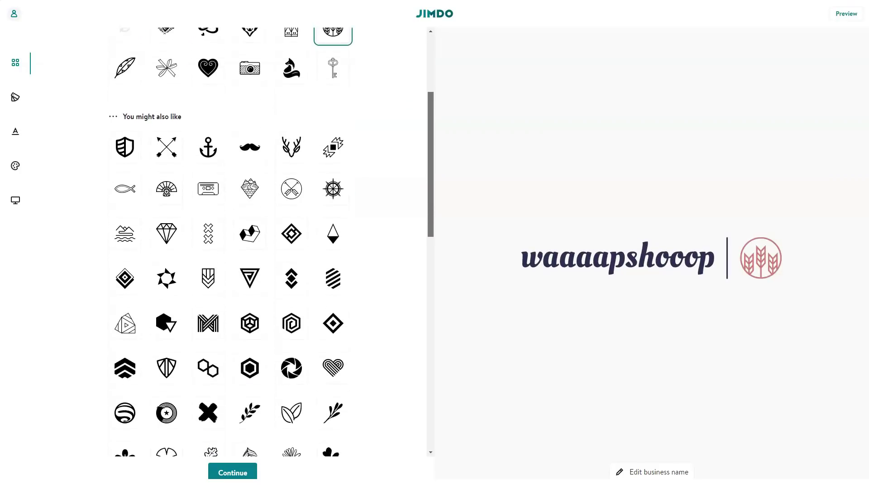
scroll(267, 242, "down", 1)
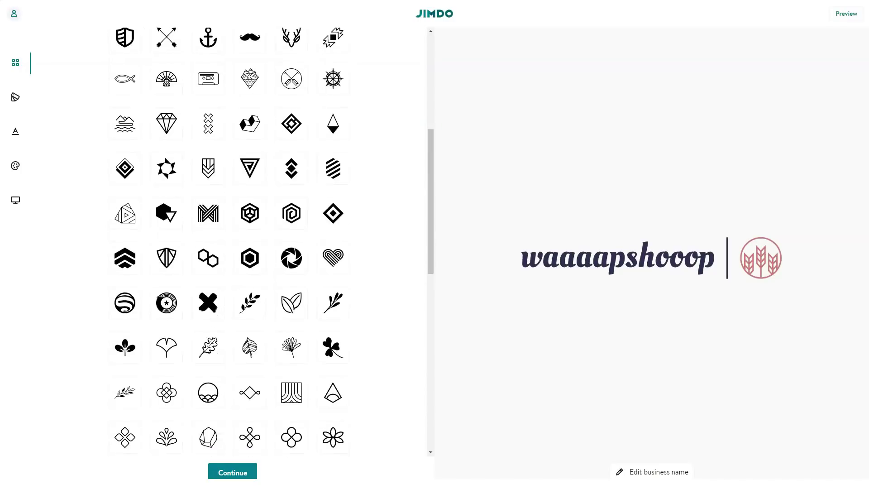
left_click(291, 213)
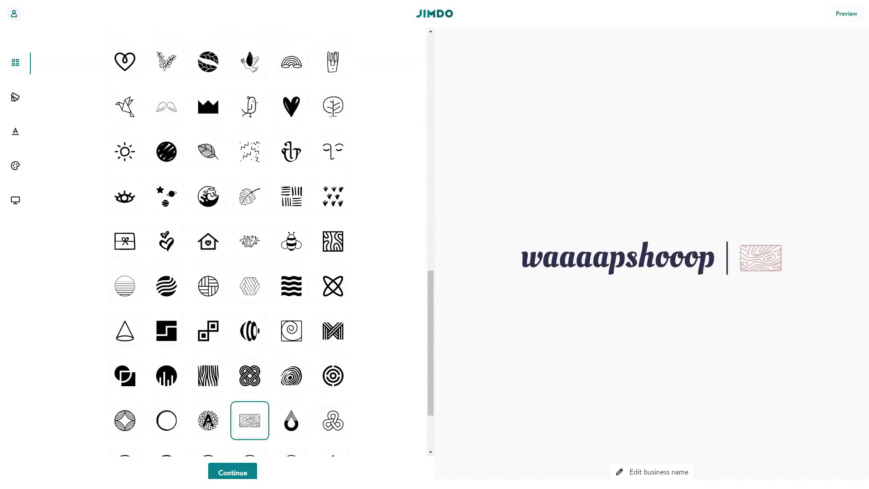
left_click(209, 421)
Try several logo layouts and choose the dark filled hexagon with the initial W above the icon.
left_click(15, 97)
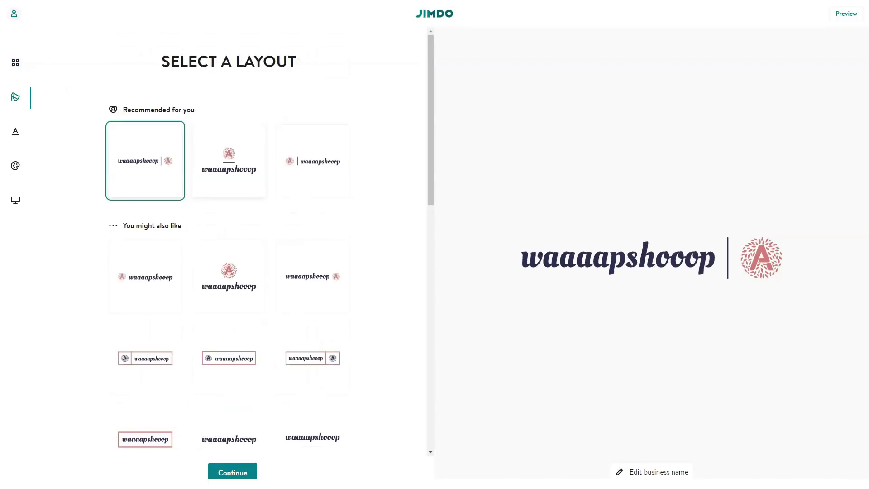
left_click(229, 161)
left_click(229, 276)
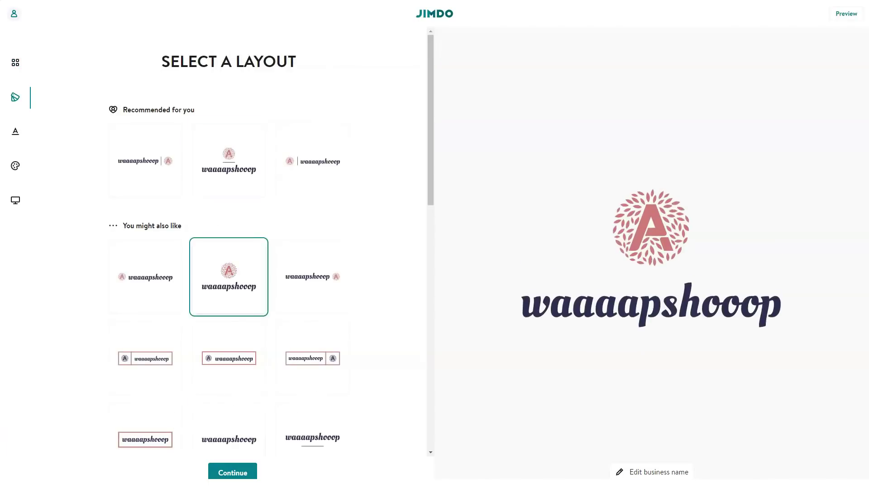
left_click(312, 277)
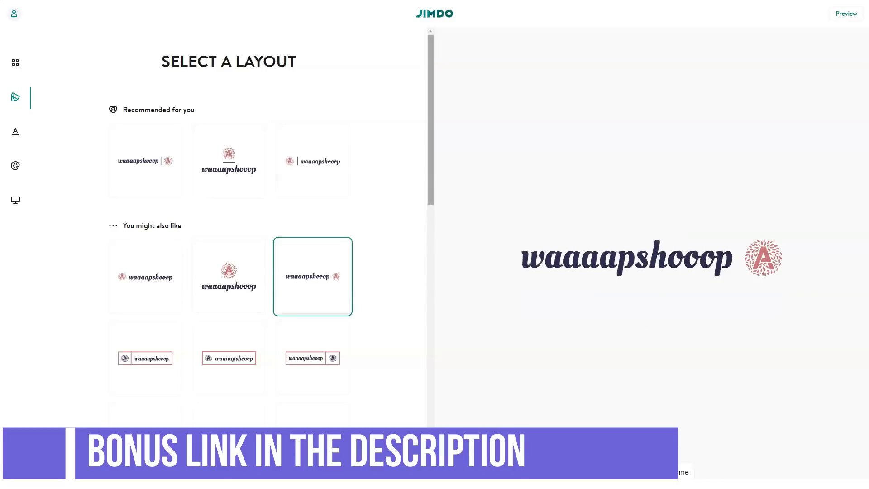
scroll(228, 226, "down", 6)
left_click(229, 266)
left_click(228, 348)
scroll(229, 226, "down", 6)
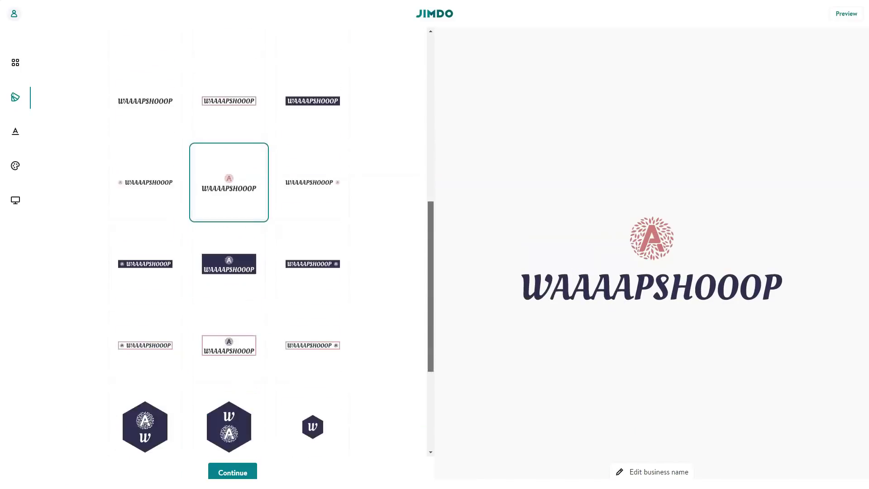
left_click(228, 151)
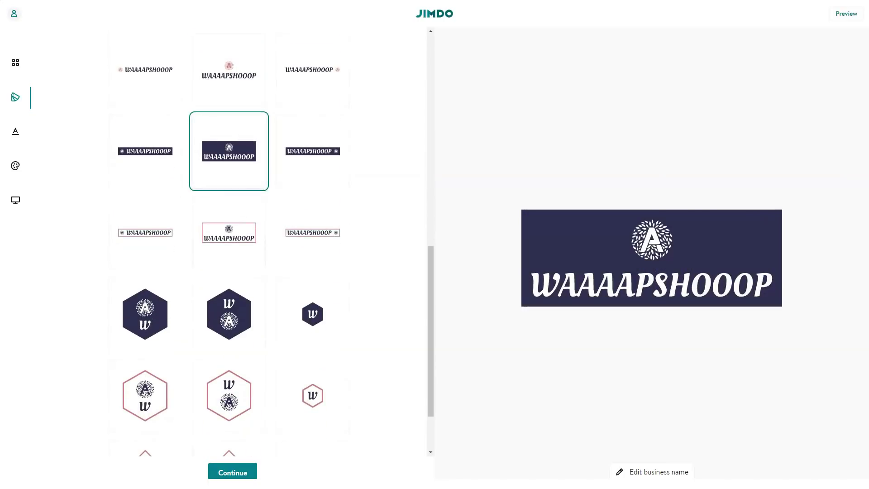
left_click(228, 314)
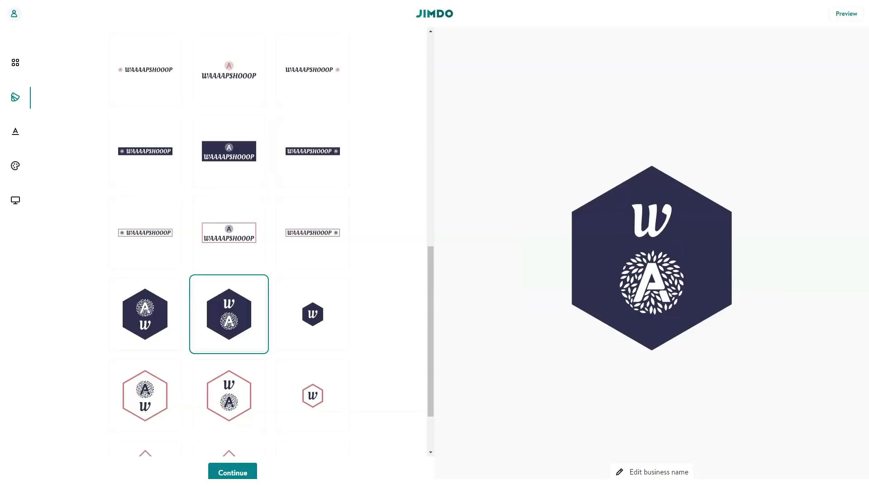
Compare the Vintage font variations on the logo and choose the upright serif font in the first row.
left_click(15, 132)
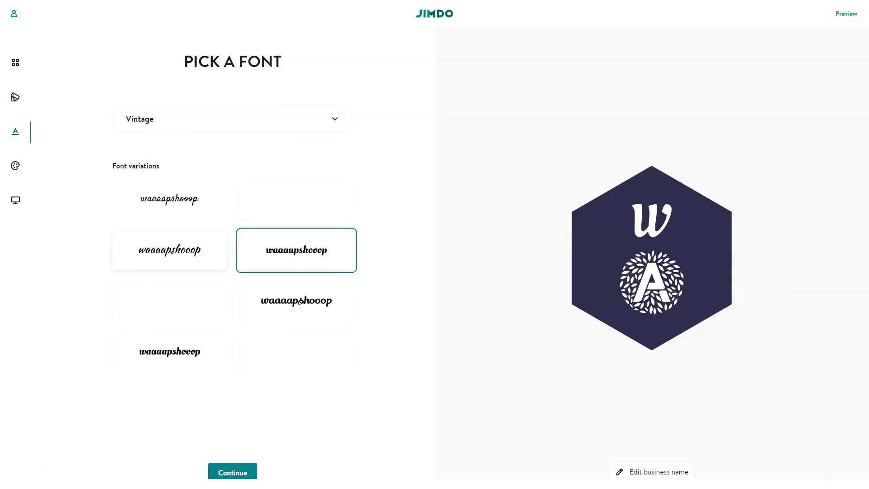
left_click(170, 249)
left_click(296, 300)
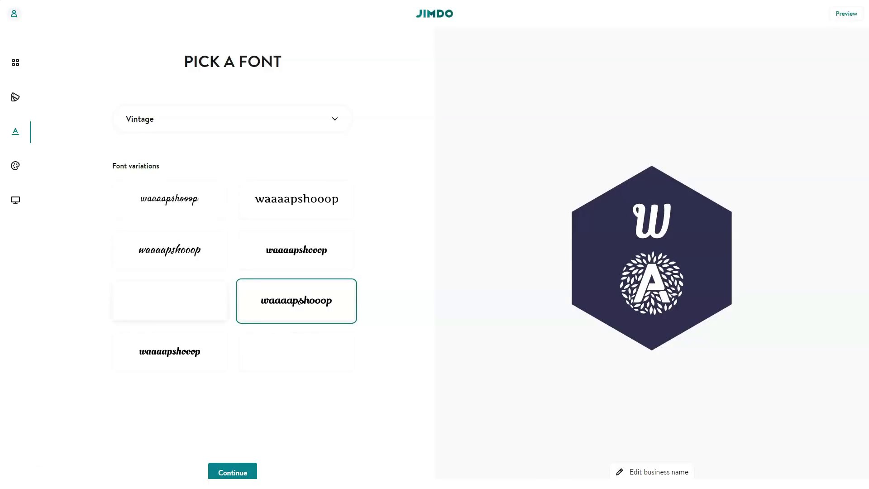
left_click(169, 300)
left_click(169, 351)
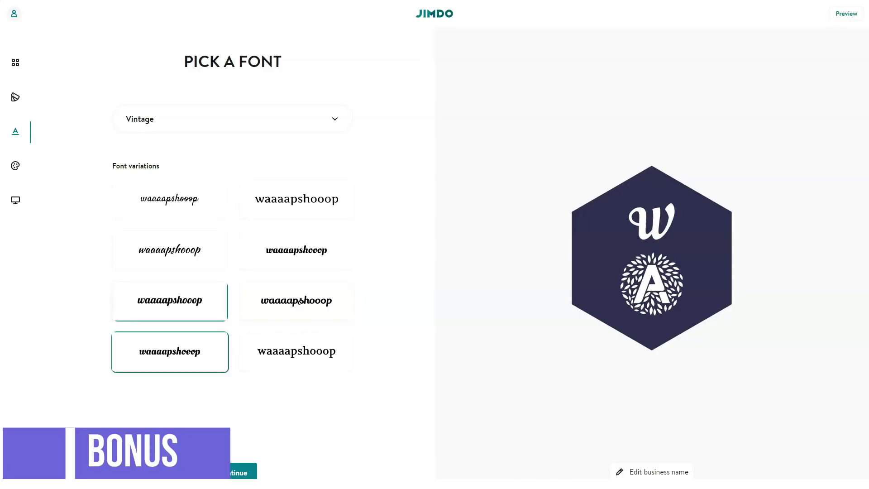
left_click(297, 351)
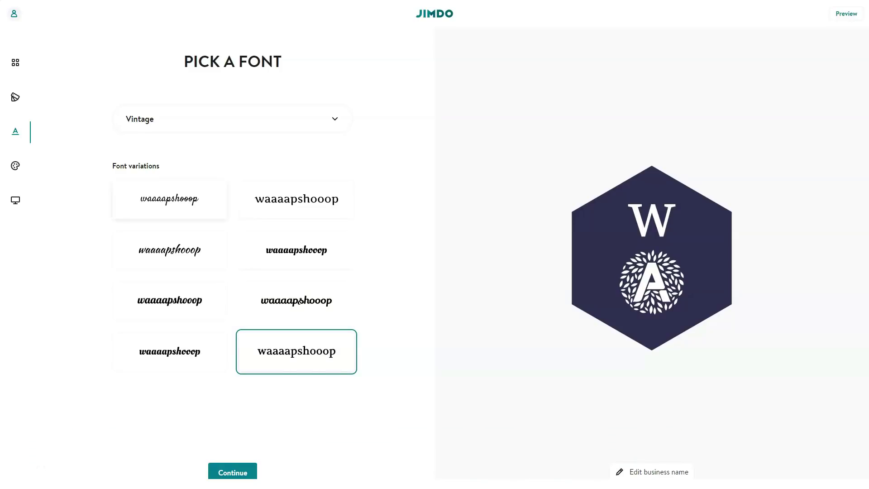
left_click(169, 199)
left_click(170, 249)
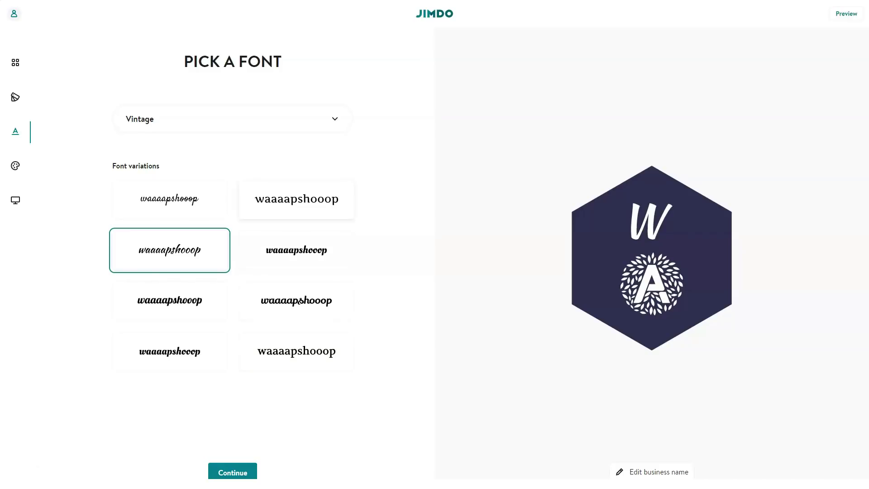
left_click(297, 199)
Try several preset color pairs on the logo, choose the slate blue and mauve pair, and open the logo preview.
left_click(15, 165)
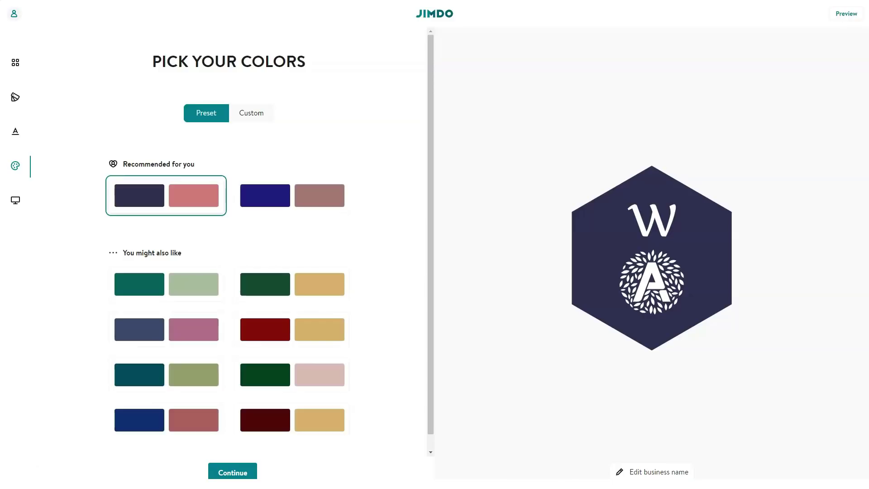
left_click(292, 195)
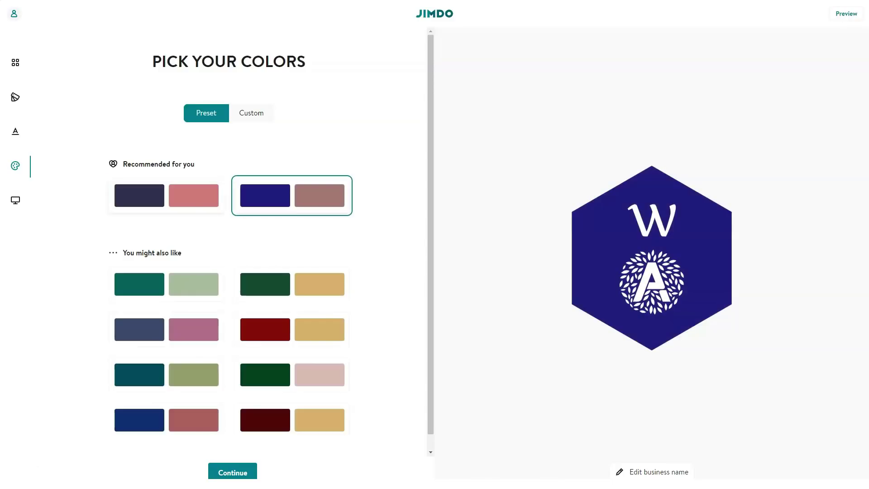
left_click(166, 196)
left_click(166, 284)
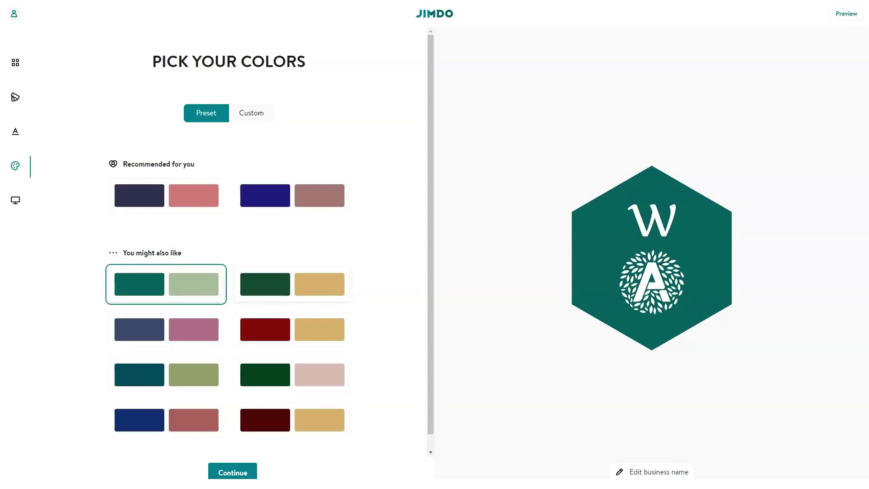
left_click(292, 283)
left_click(292, 329)
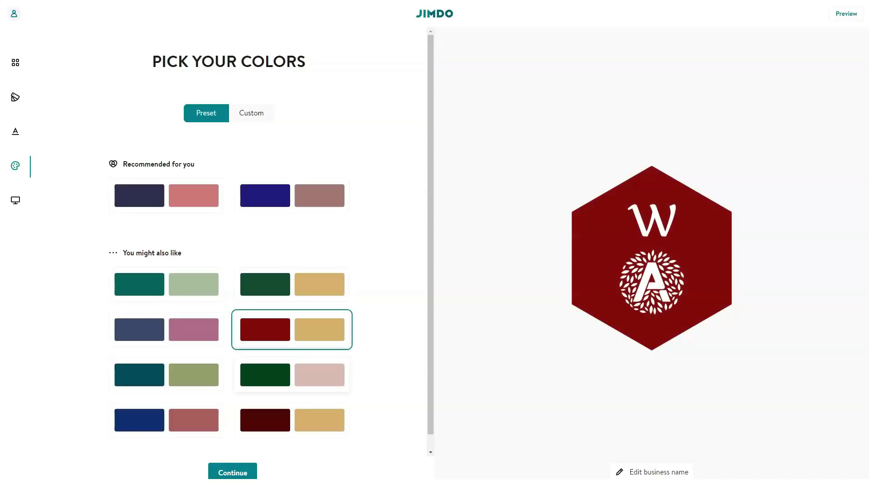
left_click(292, 374)
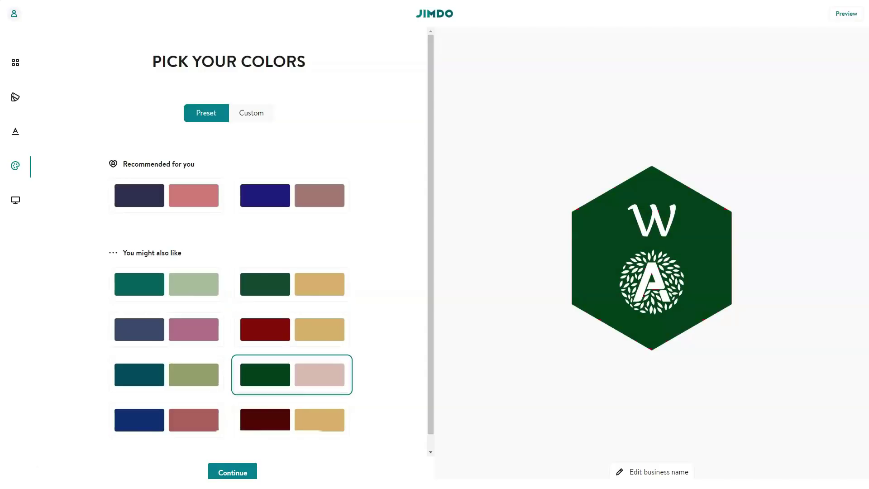
left_click(166, 374)
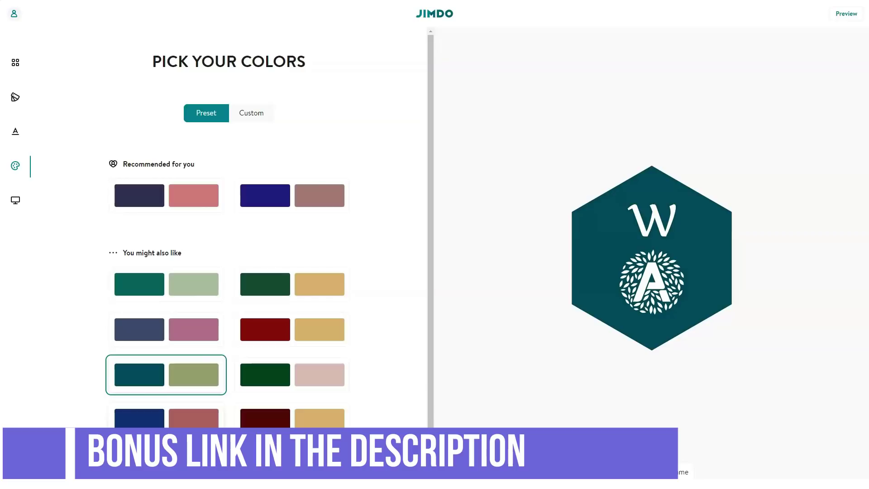
left_click(166, 329)
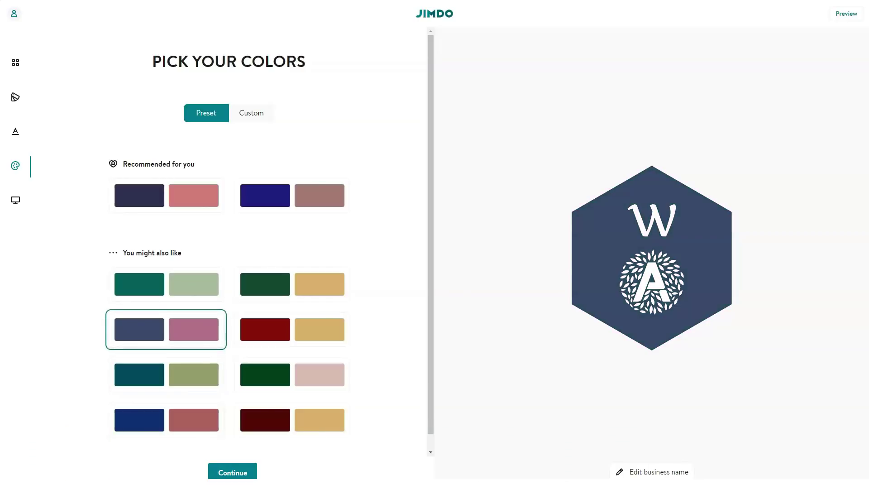
left_click(16, 200)
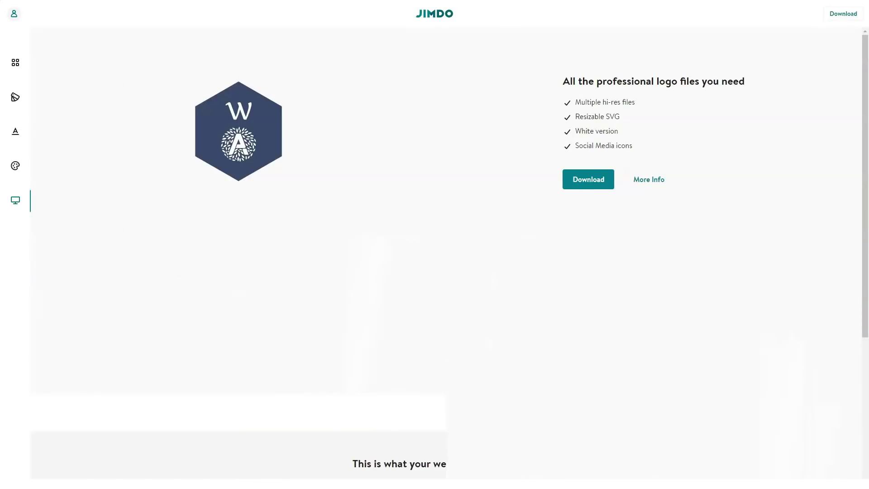